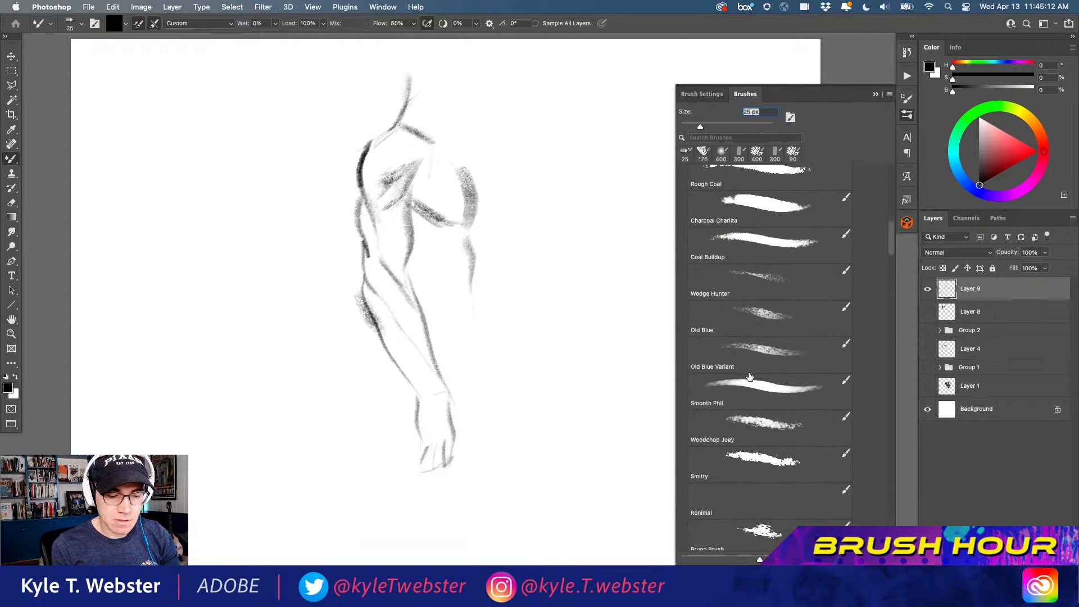
Shade the arm and torso sketch with the Wedge Hunter brush at 175 px and clear the drawing from Layer 9
click(735, 274)
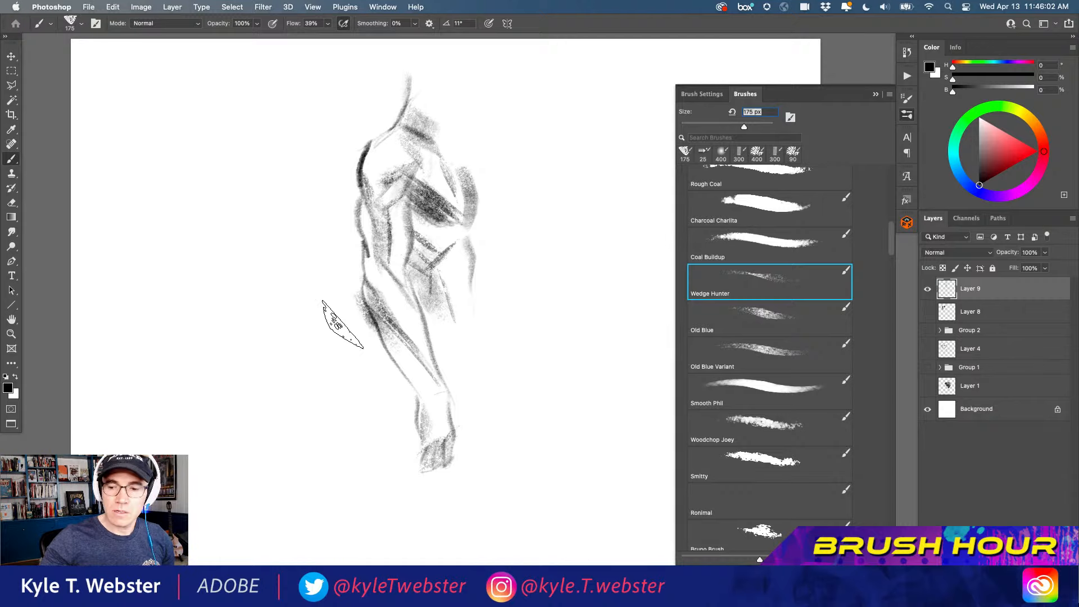
key(Delete)
key(ctrl+d)
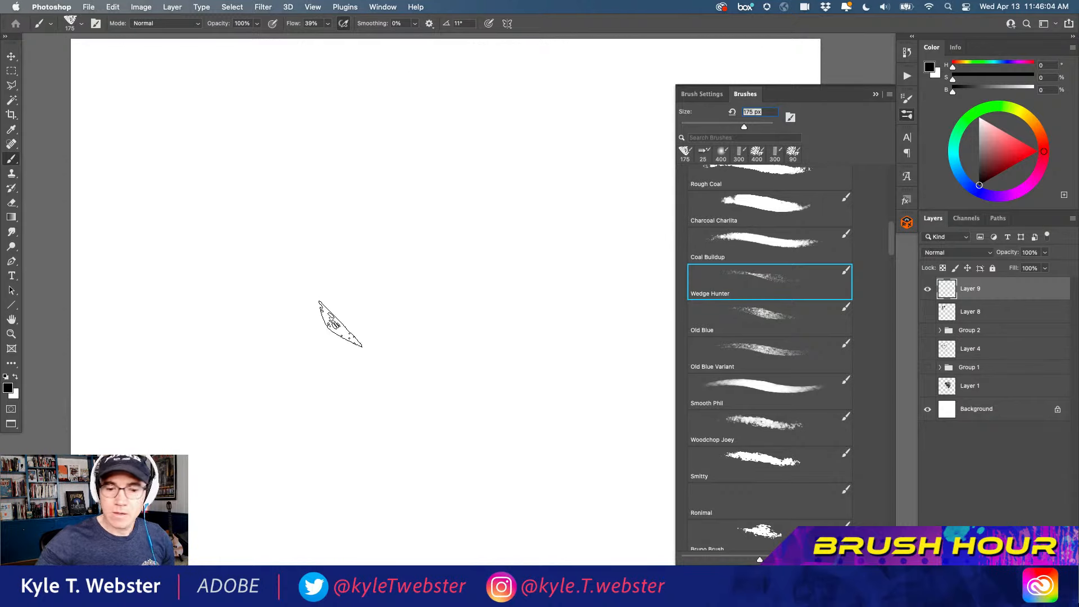
Test the Old Blue brush at 200 px with a large black loop and a short curved stroke beside it
click(741, 316)
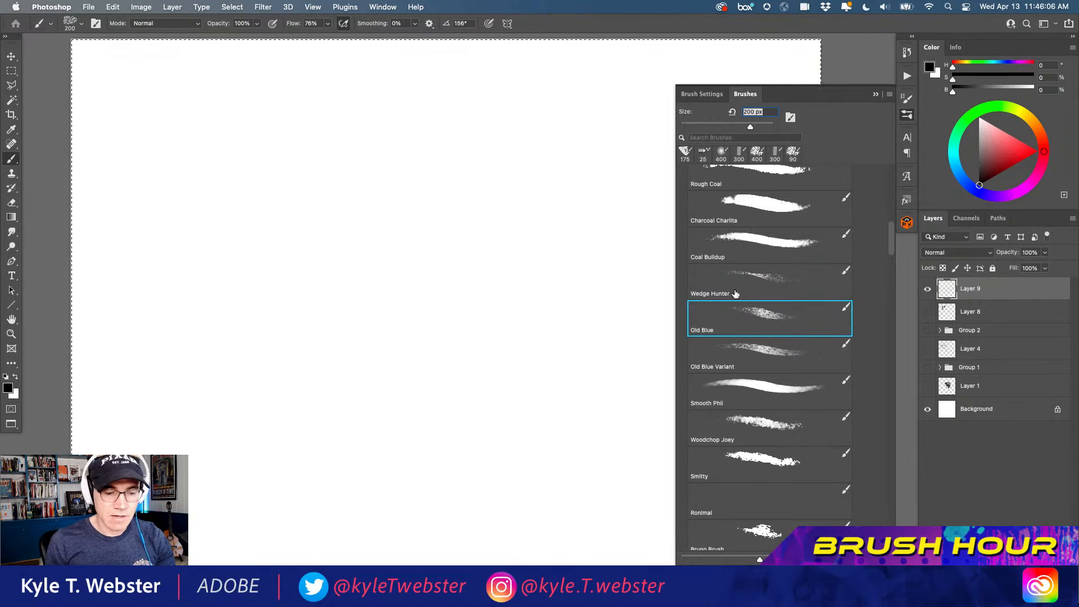
mouse_move(532, 186)
mouse_down()
mouse_move(462, 248)
mouse_move(455, 418)
mouse_move(259, 216)
mouse_up()
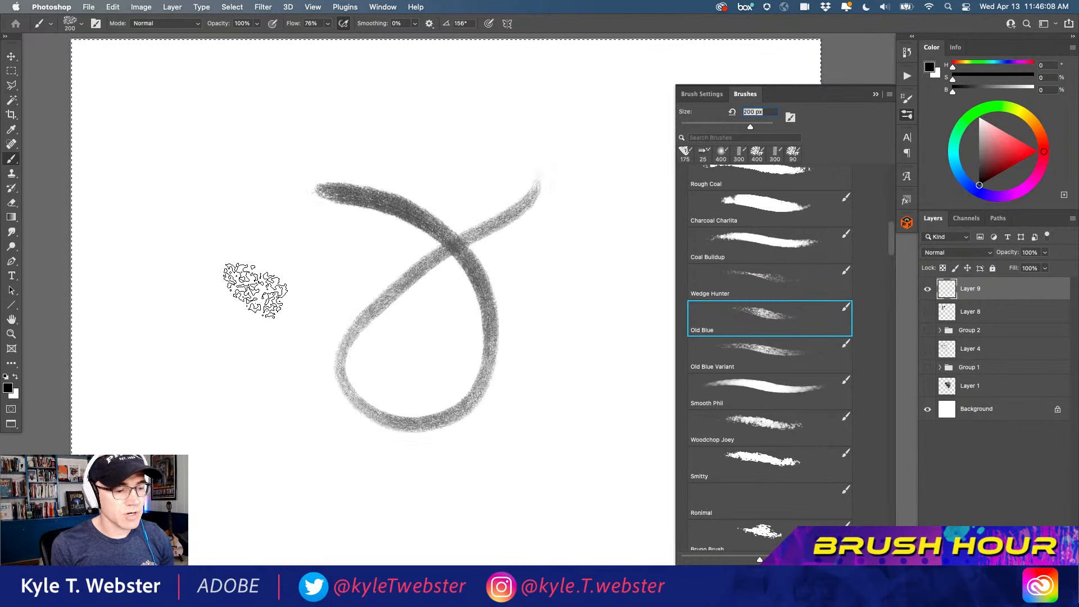
drag(220, 258, 281, 394)
Set the foreground colour to bright blue (H 199, S 68, B 86) and paint a dense blue patch and a wavy stroke above the loop
click(1013, 147)
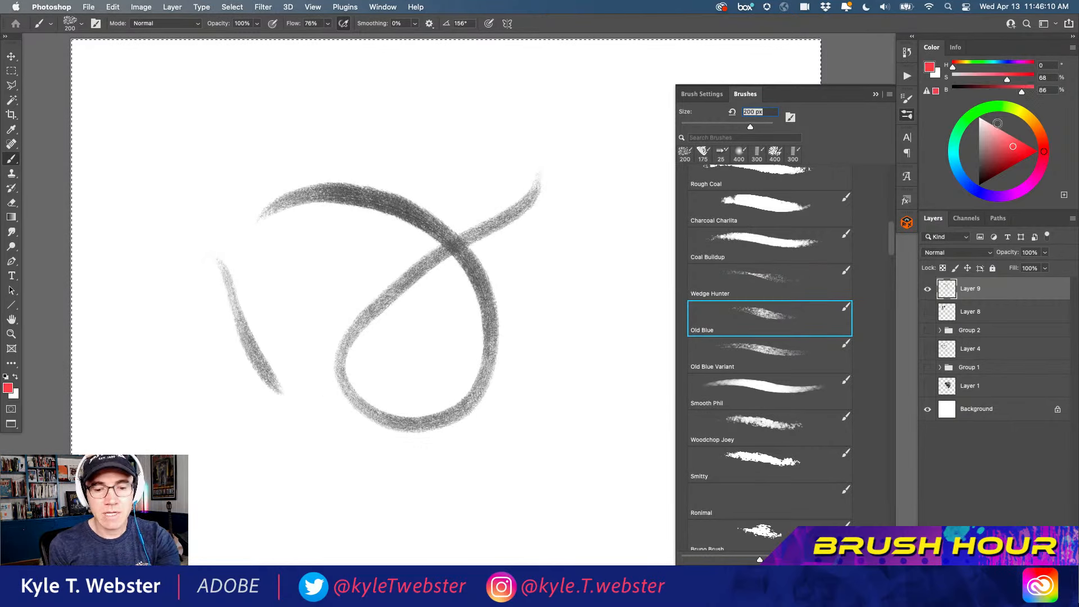
click(957, 167)
mouse_move(585, 244)
mouse_down()
mouse_move(513, 453)
mouse_move(607, 247)
mouse_move(530, 453)
mouse_move(566, 258)
mouse_move(500, 422)
mouse_up()
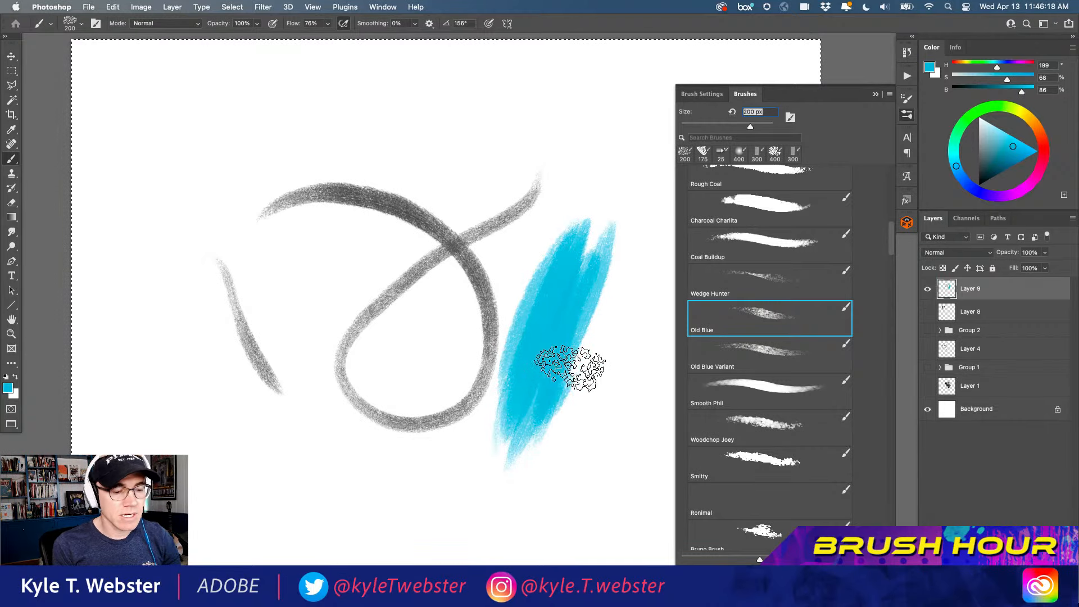
mouse_move(571, 365)
mouse_down()
mouse_move(609, 205)
mouse_move(559, 438)
mouse_up()
mouse_move(553, 489)
mouse_down()
mouse_move(622, 260)
mouse_move(609, 113)
mouse_move(472, 101)
mouse_move(292, 112)
mouse_up()
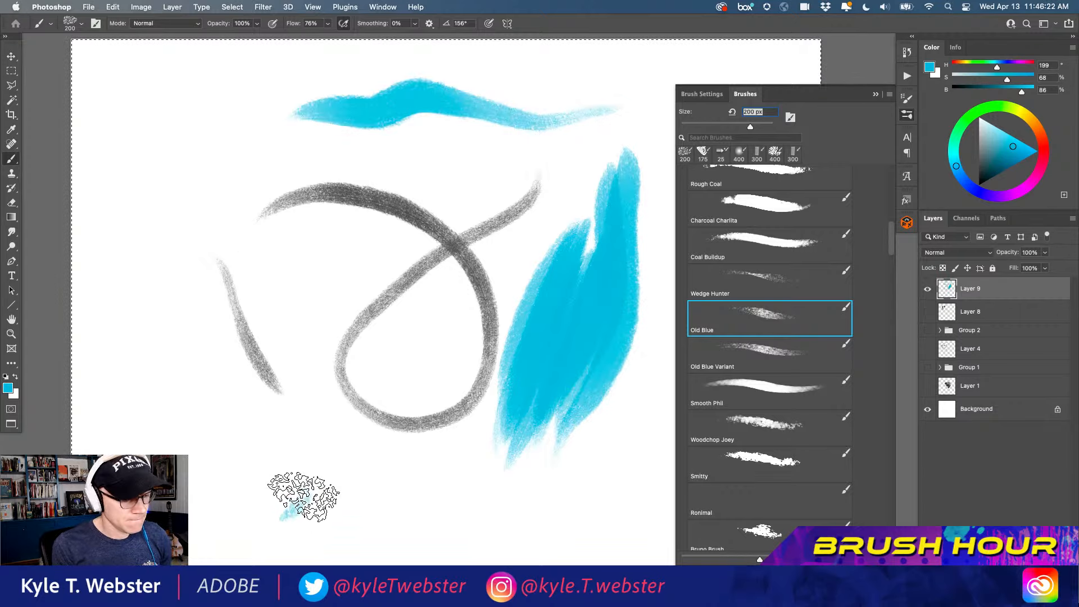
Paint several more broad and thin curved blue strokes around the black loop and clear all test strokes from the layer
drag(293, 511, 194, 416)
drag(169, 127, 343, 472)
drag(536, 513, 365, 504)
mouse_move(270, 509)
mouse_down()
mouse_move(273, 469)
mouse_move(195, 452)
mouse_up()
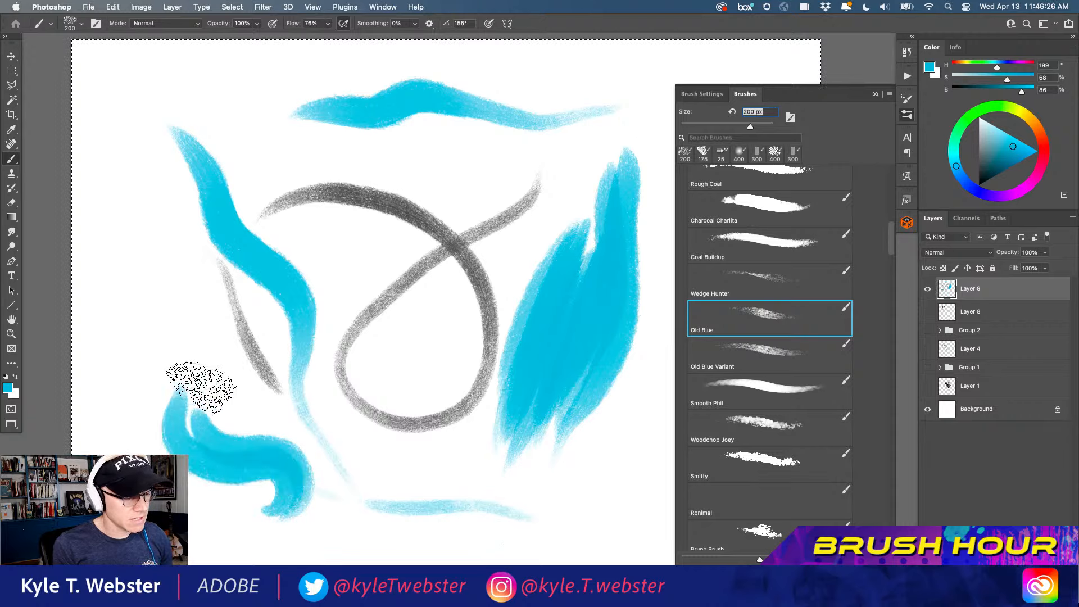
mouse_move(189, 392)
mouse_down()
mouse_move(262, 476)
mouse_move(199, 460)
mouse_move(170, 377)
mouse_move(224, 458)
mouse_move(164, 402)
mouse_move(134, 276)
mouse_move(180, 333)
mouse_move(201, 429)
mouse_move(272, 511)
mouse_up()
mouse_move(173, 405)
mouse_down()
mouse_move(140, 291)
mouse_move(169, 316)
mouse_move(185, 417)
mouse_move(275, 505)
mouse_move(252, 536)
mouse_move(291, 502)
mouse_move(185, 364)
mouse_up()
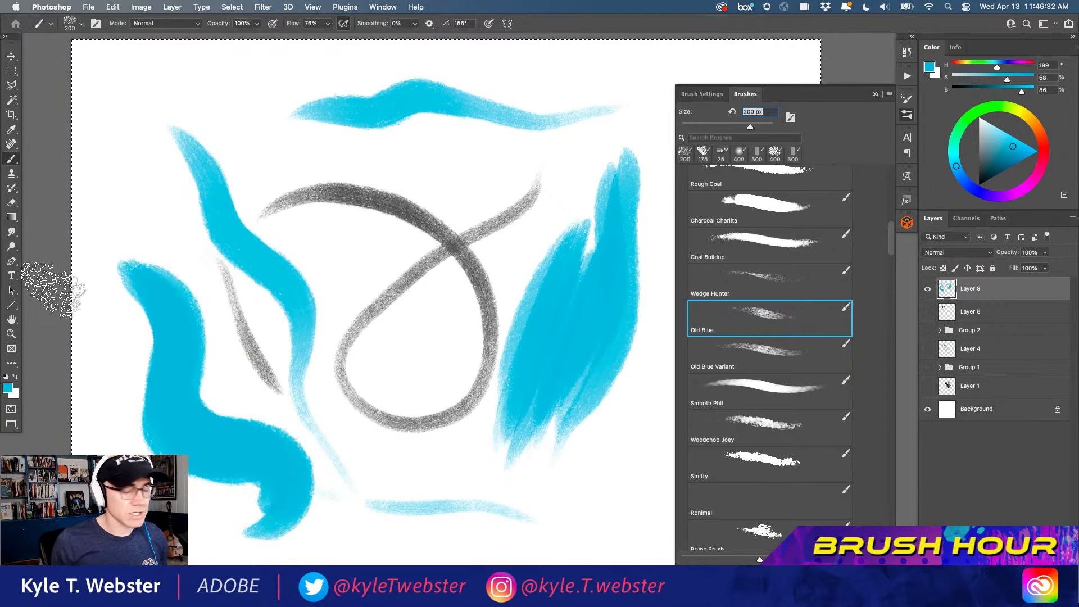
key(Delete)
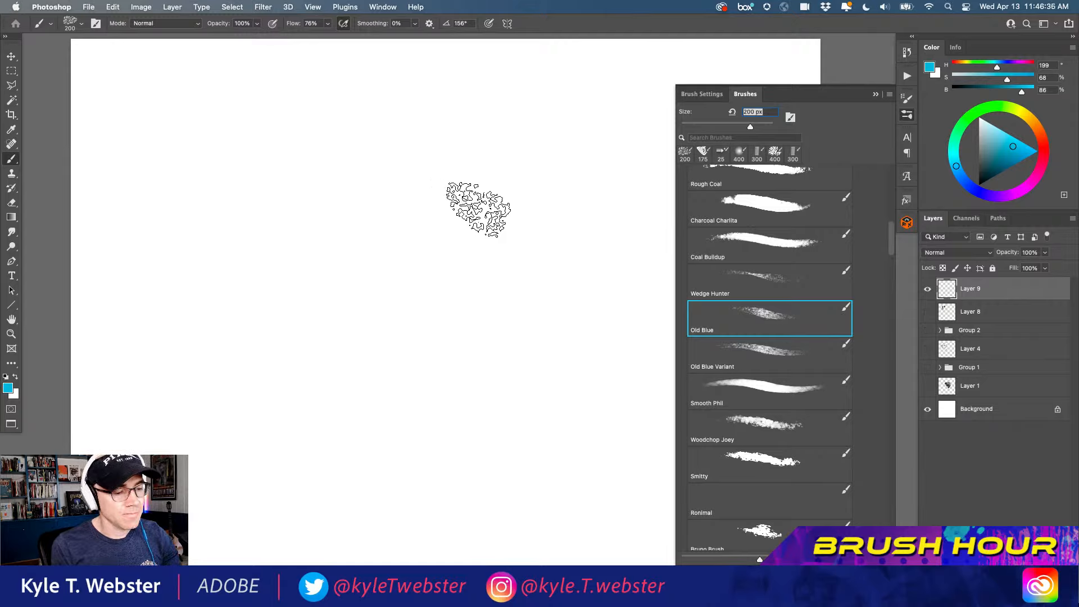
Paint a solid bright blue head in profile with the Old Blue brush, facing right with a pointed nose and rounded chin
drag(463, 190, 333, 173)
mouse_move(430, 169)
mouse_down()
mouse_move(475, 233)
mouse_move(511, 338)
mouse_up()
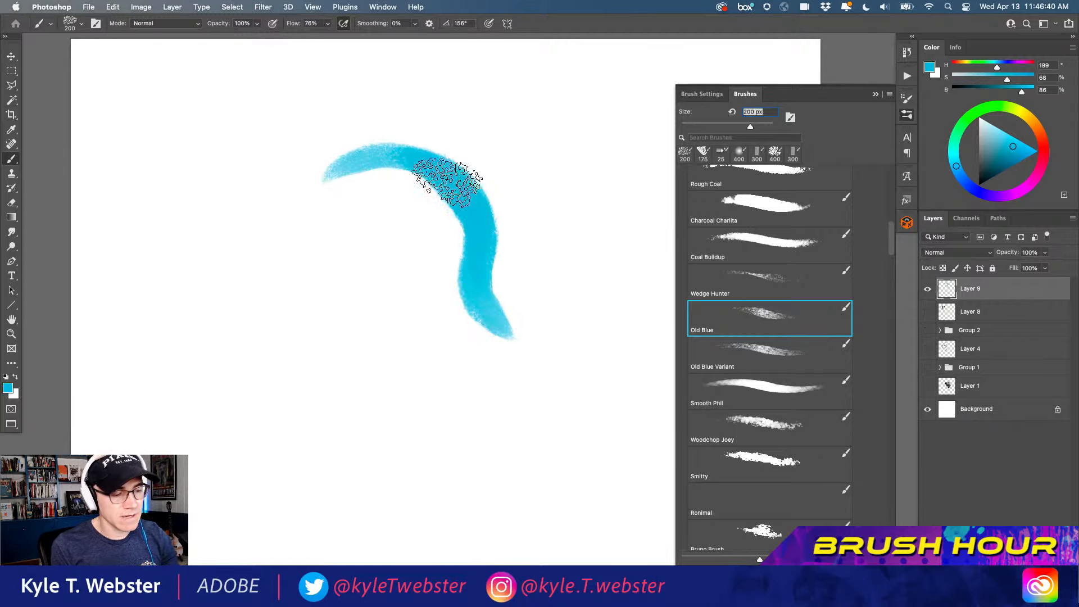
drag(447, 182, 278, 220)
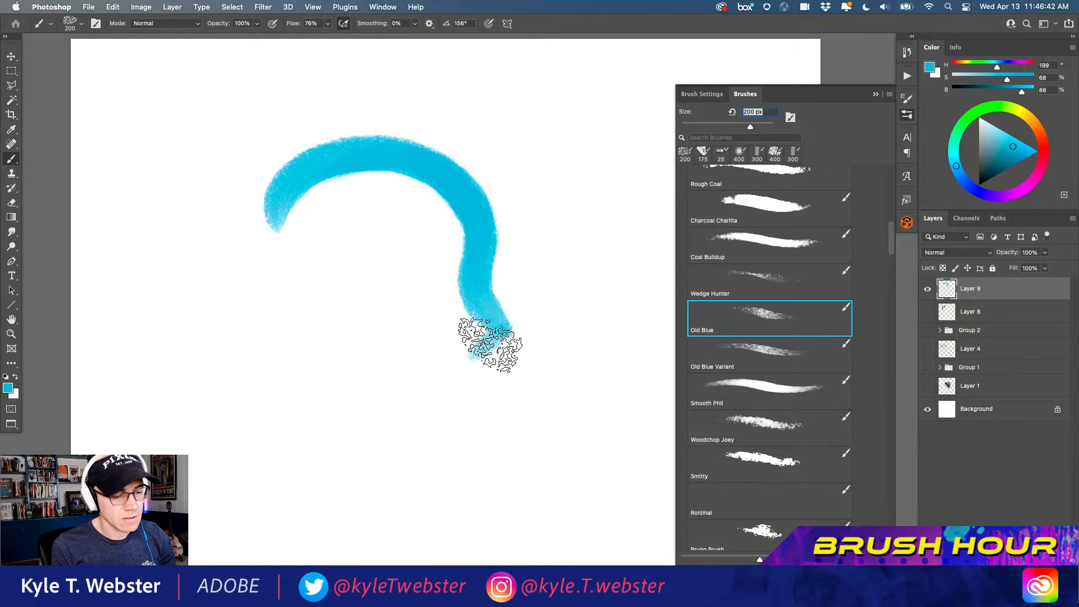
mouse_move(490, 344)
mouse_down()
mouse_move(456, 419)
mouse_move(360, 410)
mouse_up()
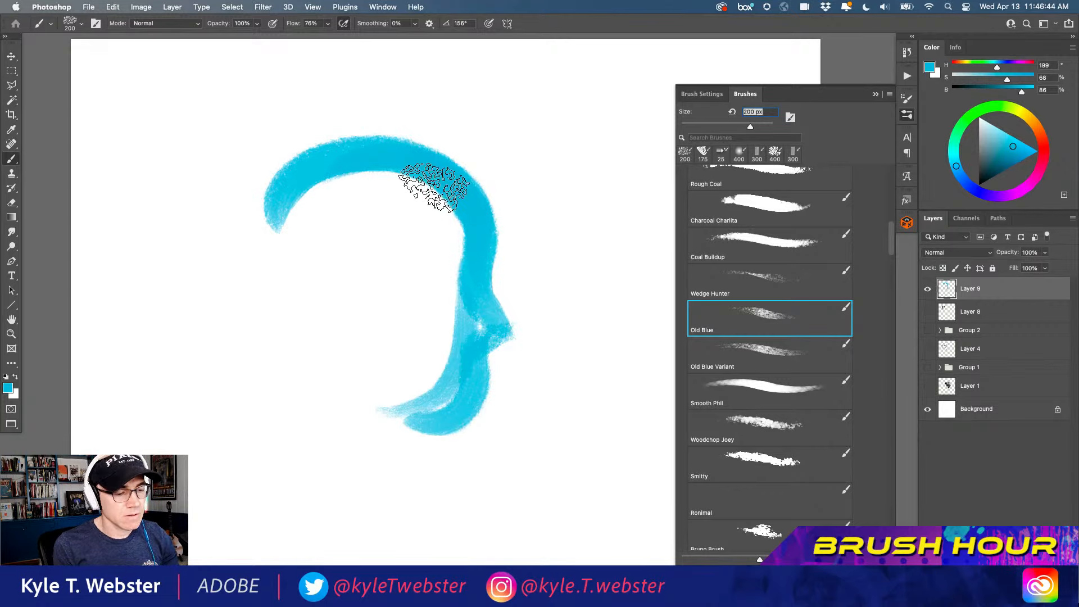
mouse_move(432, 189)
mouse_down()
mouse_move(439, 375)
mouse_move(461, 330)
mouse_move(468, 261)
mouse_move(439, 344)
mouse_move(439, 208)
mouse_move(422, 238)
mouse_move(387, 183)
mouse_move(319, 236)
mouse_move(384, 176)
mouse_move(321, 195)
mouse_move(397, 158)
mouse_move(271, 275)
mouse_move(294, 205)
mouse_move(277, 198)
mouse_move(293, 300)
mouse_move(301, 205)
mouse_move(310, 278)
mouse_move(334, 271)
mouse_move(363, 232)
mouse_move(399, 269)
mouse_move(374, 182)
mouse_move(417, 390)
mouse_move(433, 315)
mouse_move(413, 197)
mouse_move(421, 361)
mouse_move(471, 268)
mouse_move(493, 321)
mouse_move(466, 348)
mouse_move(492, 339)
mouse_move(479, 304)
mouse_move(464, 370)
mouse_move(486, 342)
mouse_move(465, 406)
mouse_move(374, 423)
mouse_move(458, 377)
mouse_move(354, 378)
mouse_move(429, 384)
mouse_move(372, 274)
mouse_move(362, 300)
mouse_move(379, 381)
mouse_move(327, 362)
mouse_move(215, 214)
mouse_up()
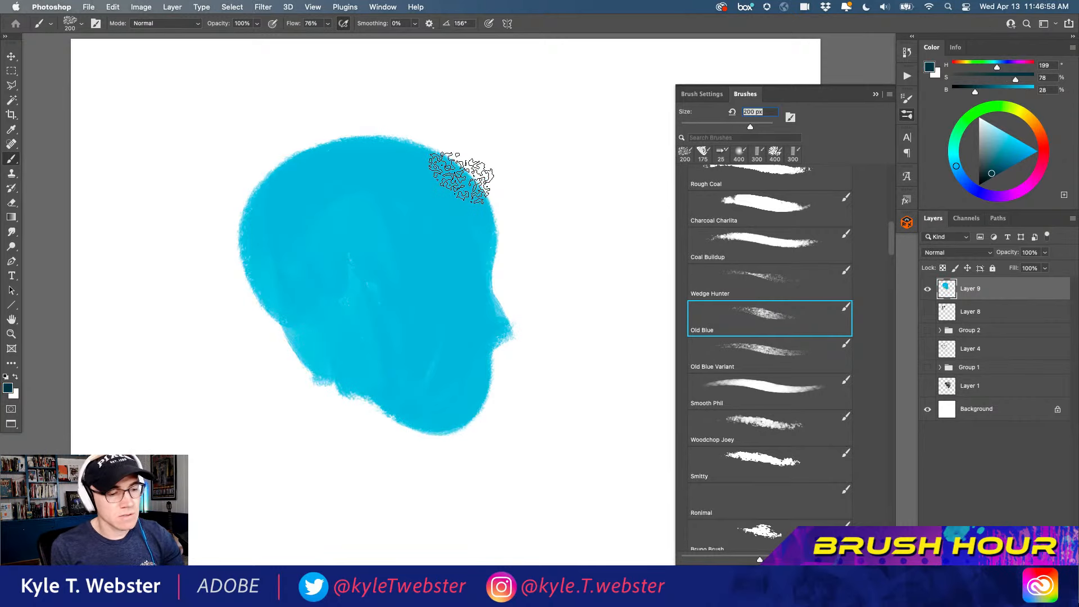
Paint long dark teal hair (H 199, S 78, B 28) on the head and add a neck in the sampled face blue
mouse_move(457, 169)
mouse_down()
mouse_move(436, 224)
mouse_move(318, 291)
mouse_move(377, 249)
mouse_move(438, 168)
mouse_move(290, 246)
mouse_move(425, 211)
mouse_move(310, 204)
mouse_move(448, 177)
mouse_move(285, 214)
mouse_move(393, 174)
mouse_move(303, 231)
mouse_move(413, 174)
mouse_move(331, 254)
mouse_move(437, 208)
mouse_move(452, 186)
mouse_move(344, 356)
mouse_move(378, 245)
mouse_move(347, 304)
mouse_move(331, 290)
mouse_move(373, 225)
mouse_move(356, 335)
mouse_move(281, 380)
mouse_move(328, 342)
mouse_move(310, 201)
mouse_move(417, 167)
mouse_move(347, 154)
mouse_move(279, 310)
mouse_move(313, 195)
mouse_move(285, 293)
mouse_move(319, 208)
mouse_move(277, 262)
mouse_move(305, 327)
mouse_move(386, 181)
mouse_move(363, 223)
mouse_move(249, 235)
mouse_move(297, 178)
mouse_move(260, 386)
mouse_move(248, 250)
mouse_move(281, 442)
mouse_move(295, 444)
mouse_move(277, 284)
mouse_move(255, 302)
mouse_move(323, 481)
mouse_move(289, 419)
mouse_move(330, 285)
mouse_move(309, 426)
mouse_move(372, 276)
mouse_move(373, 327)
mouse_move(311, 402)
mouse_move(355, 465)
mouse_move(319, 345)
mouse_move(300, 412)
mouse_move(287, 355)
mouse_move(340, 468)
mouse_move(272, 375)
mouse_move(324, 459)
mouse_move(260, 377)
mouse_move(323, 461)
mouse_move(251, 406)
mouse_move(254, 254)
mouse_move(299, 184)
mouse_move(282, 346)
mouse_move(330, 317)
mouse_move(449, 182)
mouse_move(400, 335)
mouse_move(318, 430)
mouse_move(344, 446)
mouse_move(366, 362)
mouse_move(321, 386)
mouse_move(359, 319)
mouse_up()
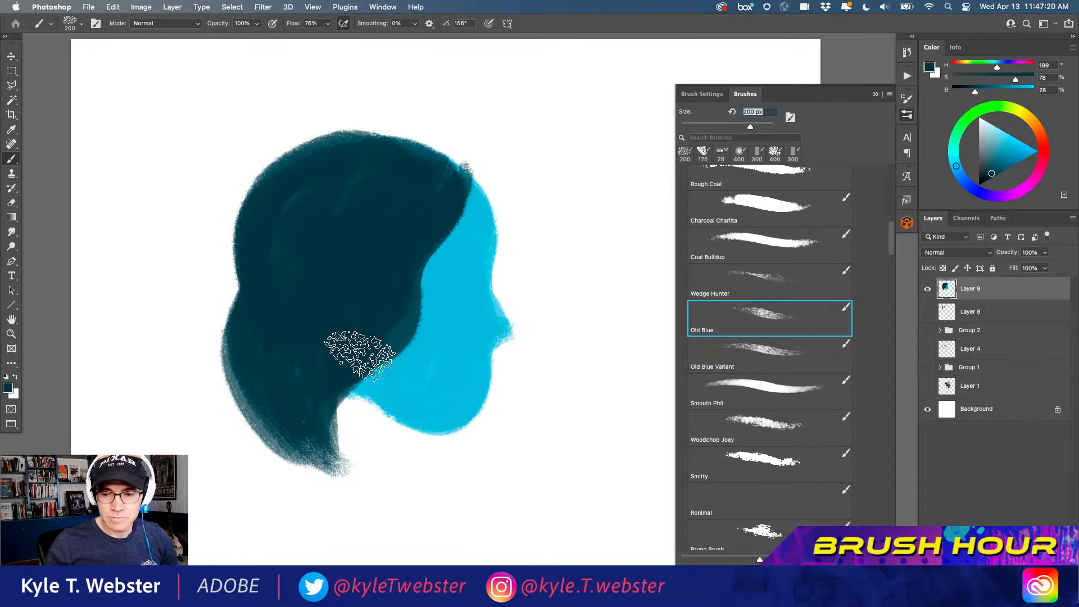
alt+click(386, 385)
mouse_move(356, 419)
mouse_down()
mouse_move(381, 416)
mouse_move(375, 463)
mouse_move(357, 461)
mouse_move(350, 438)
mouse_move(346, 449)
mouse_move(378, 407)
mouse_move(371, 466)
mouse_up()
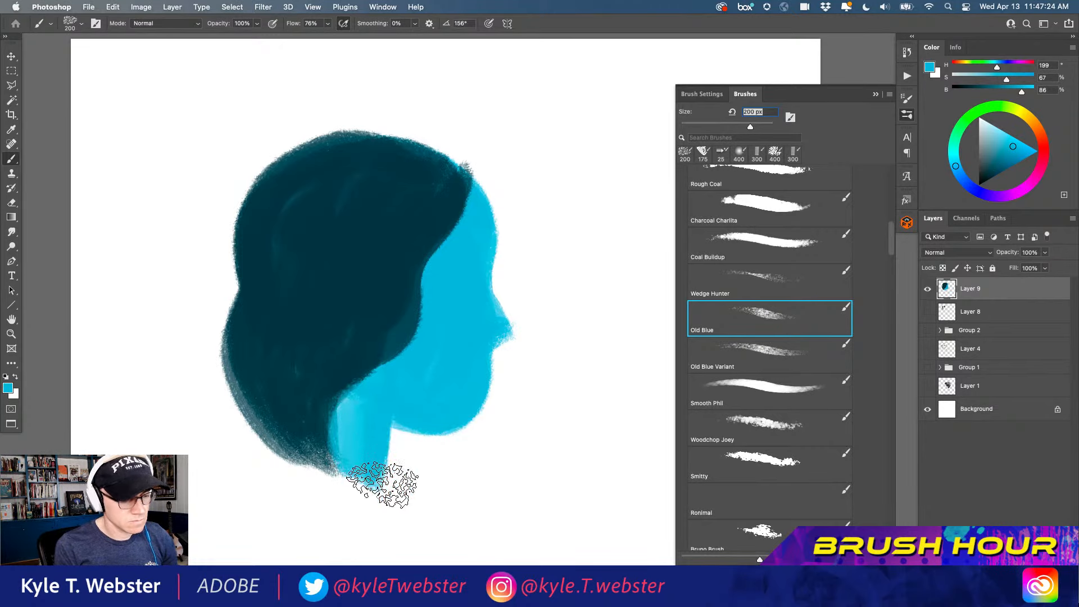
Paint the eyebrow, eye and mouth in the sampled dark hair colour with the brush reduced to 70 px
alt+click(437, 198)
key(bracketleft)
key(bracketleft)
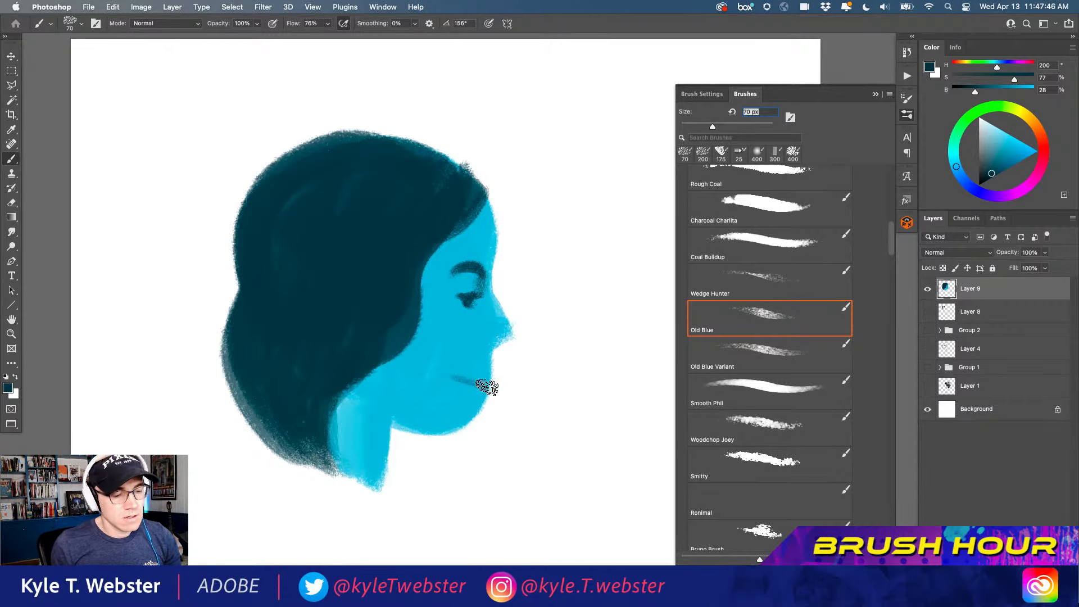
Paint long wavy and diagonal dark teal test strokes around the head with the Old Blue Variant brush at 250 px
alt+click(309, 420)
mouse_move(553, 167)
mouse_down()
mouse_move(577, 277)
mouse_move(477, 498)
mouse_up()
mouse_move(322, 526)
mouse_down()
mouse_move(409, 515)
mouse_move(478, 385)
mouse_move(509, 218)
mouse_up()
mouse_move(600, 232)
mouse_down()
mouse_move(621, 260)
mouse_move(541, 523)
mouse_up()
mouse_move(272, 520)
mouse_down()
mouse_move(240, 458)
mouse_move(187, 413)
mouse_up()
drag(270, 497, 148, 339)
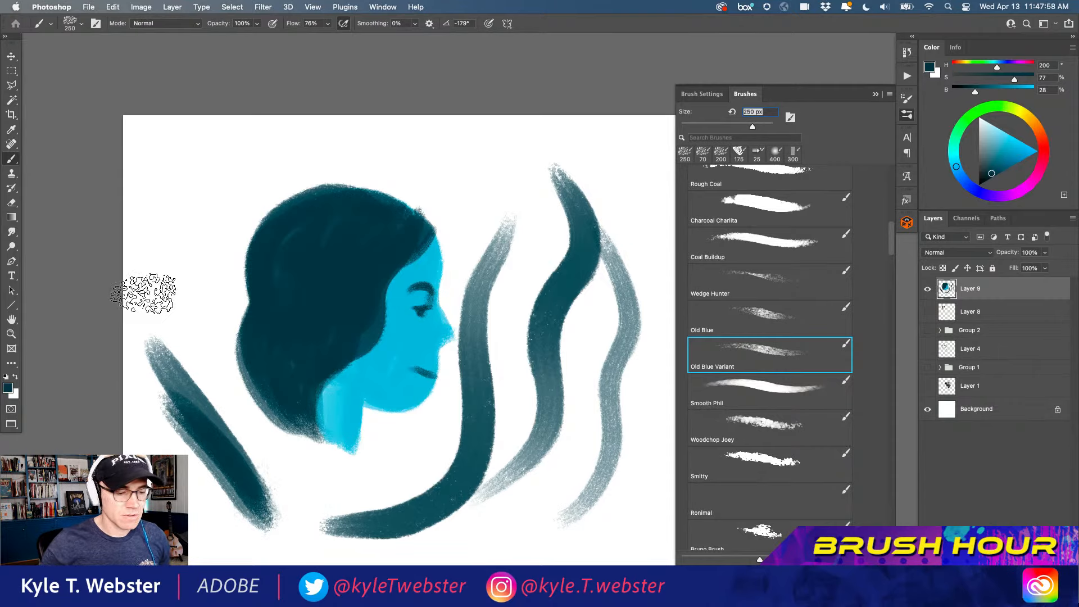
Hide Layer 9 and add a new layer above it for painting with the Smooth Phil brush at 300 px
click(927, 291)
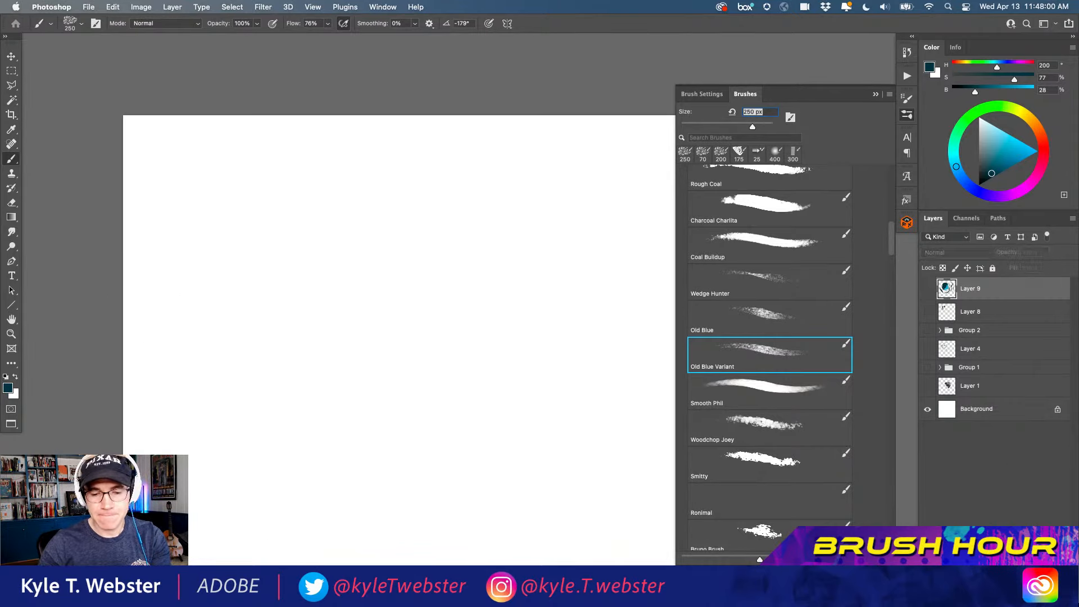
key(super+shift+alt+n)
click(735, 388)
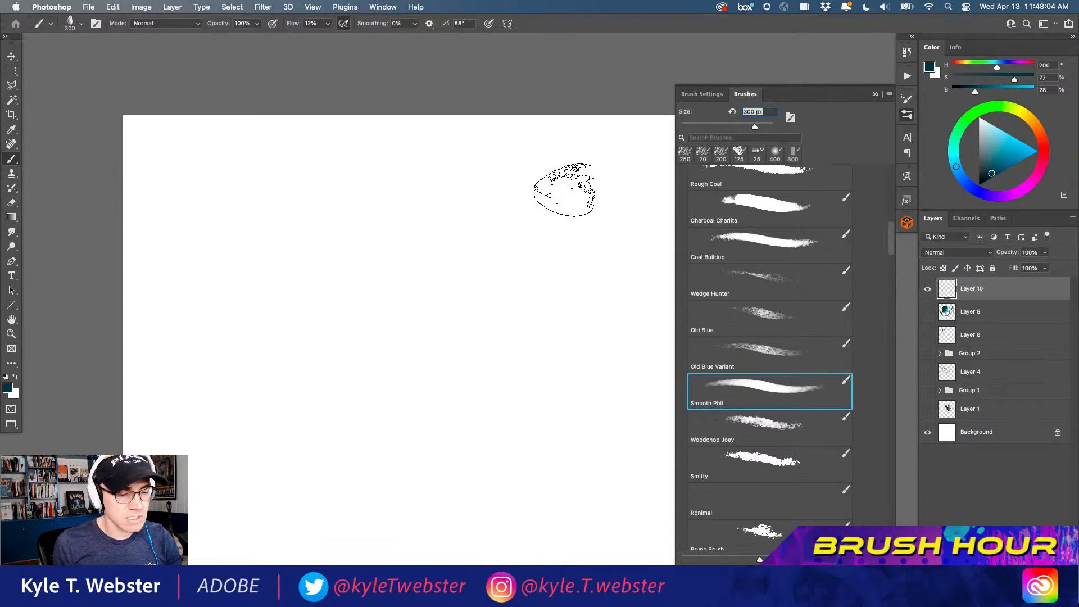
Draw two long, crossing curved strokes with the Smooth Phil brush and clear them from the new layer
mouse_move(563, 185)
mouse_down()
mouse_move(380, 325)
mouse_move(351, 450)
mouse_up()
mouse_move(559, 413)
mouse_down()
mouse_move(386, 220)
mouse_move(309, 397)
mouse_move(445, 498)
mouse_move(143, 431)
mouse_up()
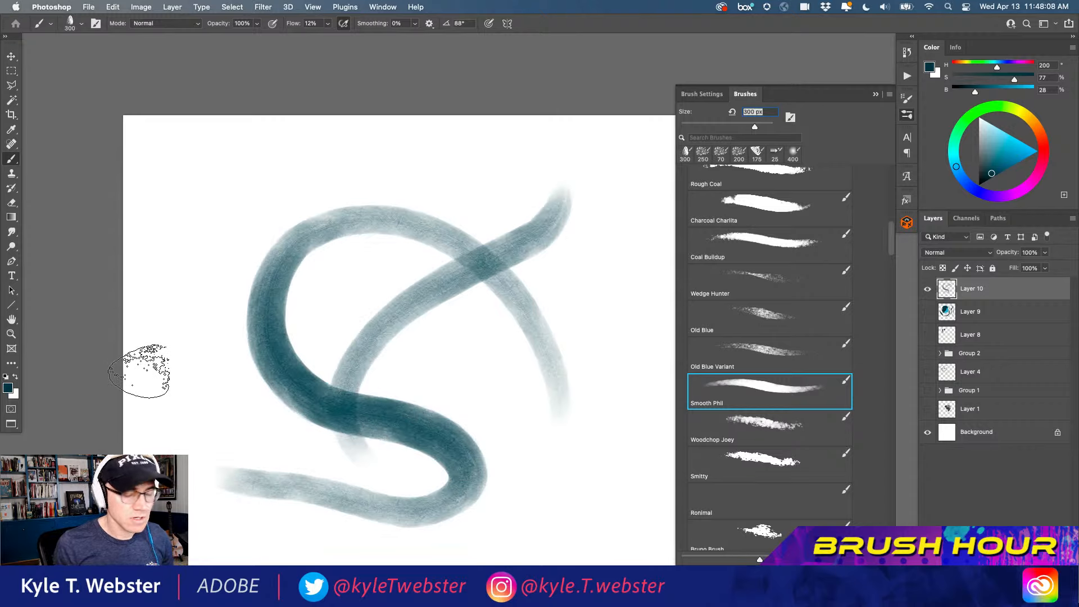
key(Delete)
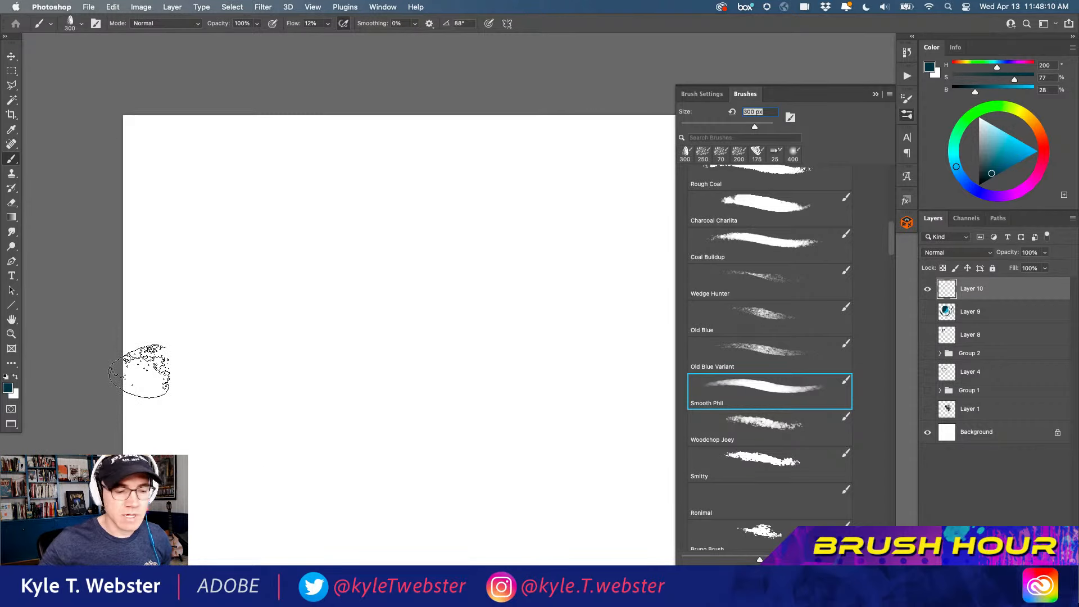
Build up a dark-to-light shaded patch and a horizontal band with the Smooth Phil brush, and clear both from the layer
mouse_move(454, 248)
mouse_down()
mouse_move(378, 398)
mouse_move(446, 234)
mouse_move(365, 377)
mouse_move(423, 241)
mouse_move(349, 354)
mouse_move(393, 272)
mouse_move(354, 316)
mouse_move(373, 234)
mouse_move(302, 362)
mouse_move(337, 212)
mouse_move(270, 307)
mouse_move(272, 253)
mouse_move(213, 343)
mouse_up()
mouse_move(393, 362)
mouse_down()
mouse_move(467, 262)
mouse_move(412, 379)
mouse_move(462, 289)
mouse_move(432, 376)
mouse_move(481, 284)
mouse_up()
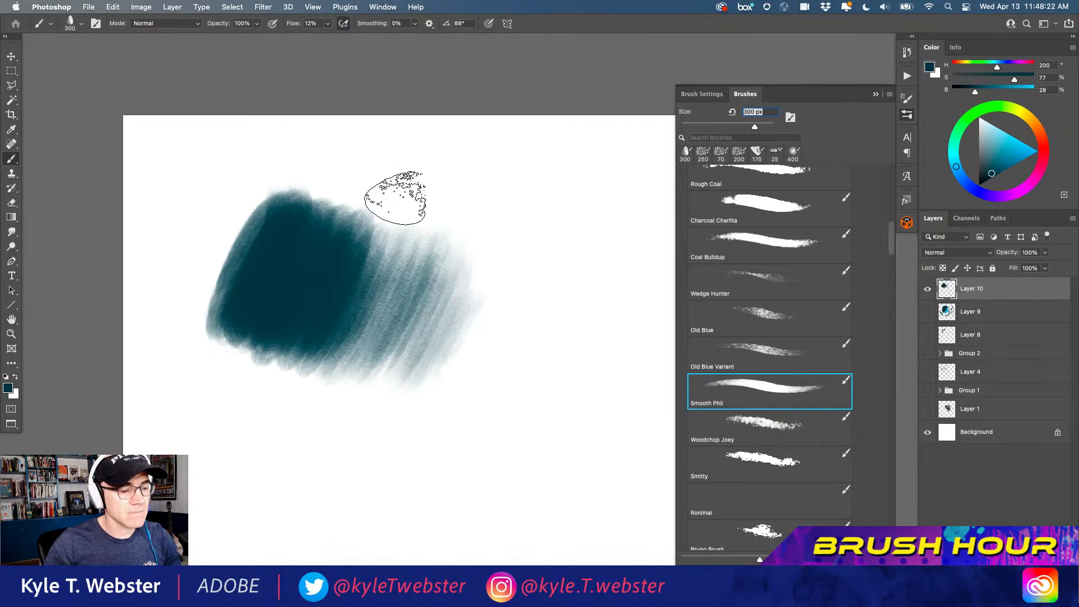
mouse_move(474, 444)
mouse_down()
mouse_move(338, 467)
mouse_move(218, 440)
mouse_move(234, 481)
mouse_move(258, 468)
mouse_move(231, 448)
mouse_move(334, 460)
mouse_move(505, 445)
mouse_move(219, 440)
mouse_move(530, 427)
mouse_move(316, 431)
mouse_move(247, 419)
mouse_move(512, 413)
mouse_move(152, 378)
mouse_up()
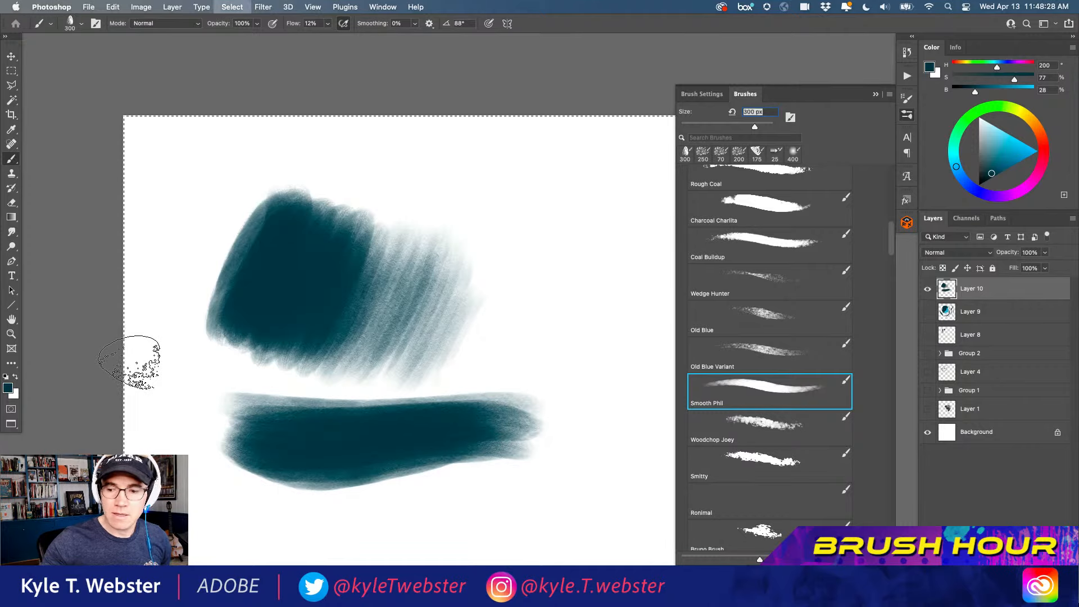
key(Delete)
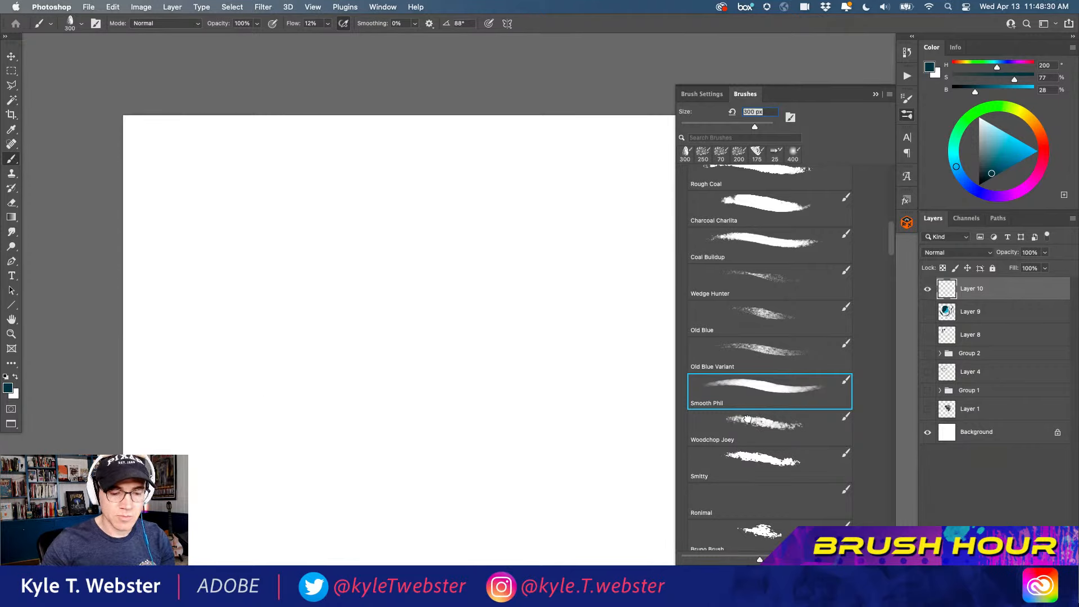
Test the Woodchop Joey brush at 458 px with rough, tree-like textured strokes and clear them from the layer
click(747, 418)
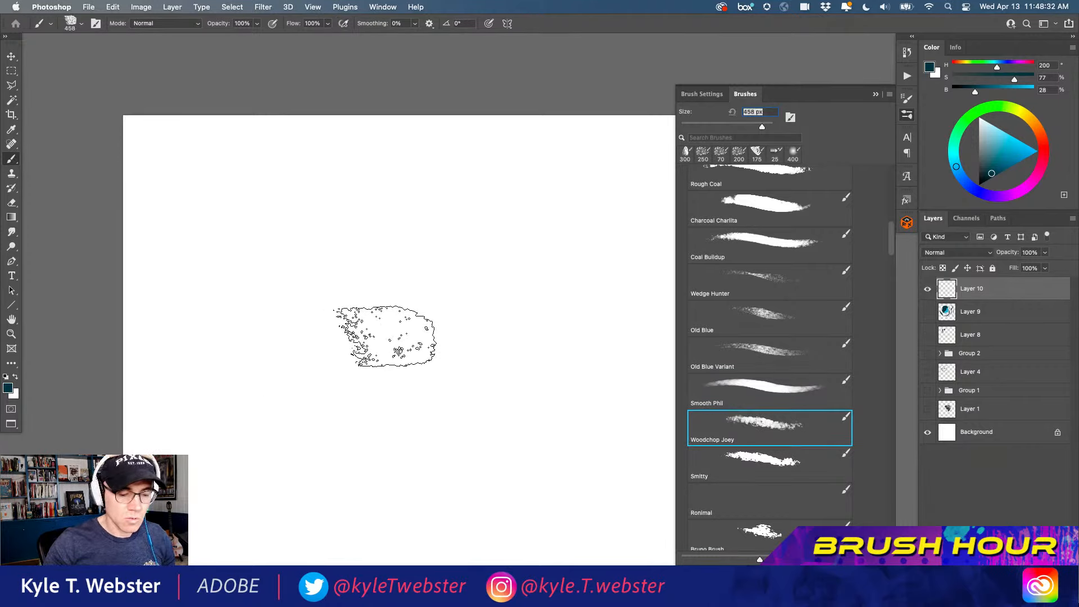
drag(463, 250, 469, 340)
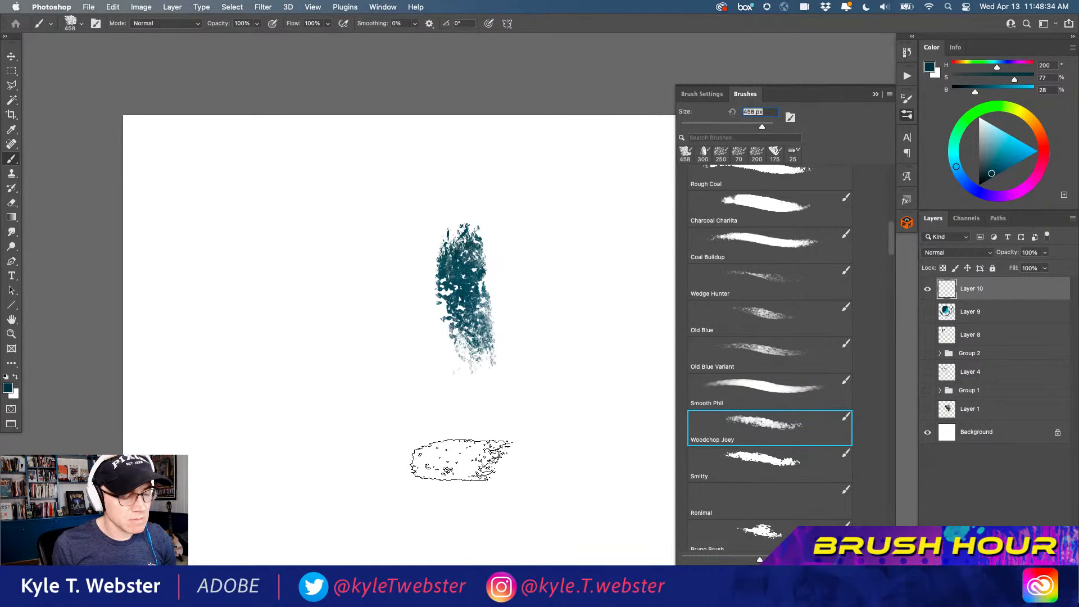
mouse_move(461, 460)
mouse_down()
mouse_move(439, 239)
mouse_move(442, 325)
mouse_move(414, 291)
mouse_move(411, 332)
mouse_move(385, 218)
mouse_move(419, 241)
mouse_move(445, 227)
mouse_move(469, 238)
mouse_move(481, 217)
mouse_move(519, 279)
mouse_up()
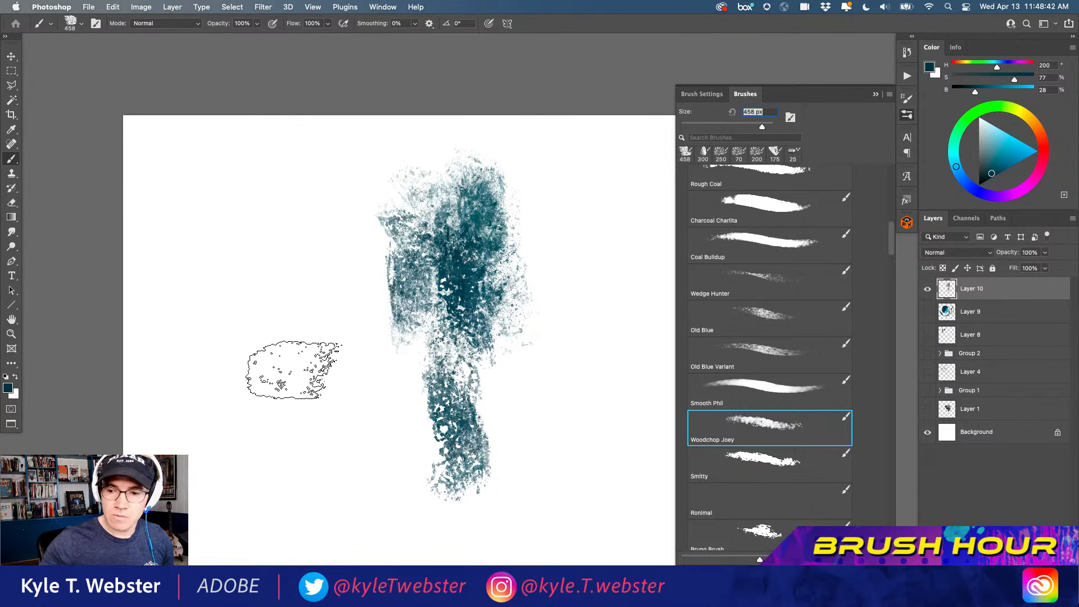
key(Delete)
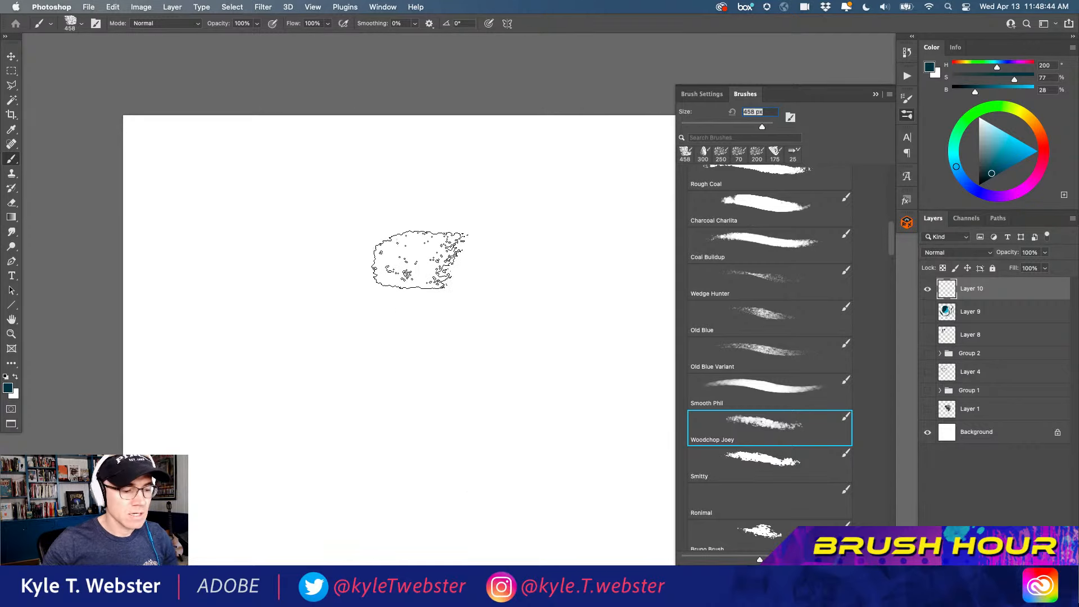
Paint a large textured dark teal mass with Woodchop Joey and trim its upper and side edges into an angular rock using a polygonal selection
mouse_move(421, 258)
mouse_down()
mouse_move(463, 357)
mouse_move(422, 313)
mouse_move(440, 355)
mouse_move(465, 376)
mouse_move(468, 340)
mouse_move(440, 283)
mouse_move(354, 238)
mouse_move(471, 282)
mouse_move(520, 367)
mouse_move(498, 379)
mouse_move(509, 300)
mouse_move(467, 255)
mouse_move(339, 244)
mouse_move(482, 255)
mouse_move(329, 242)
mouse_move(351, 269)
mouse_move(362, 329)
mouse_move(339, 321)
mouse_move(363, 383)
mouse_move(369, 319)
mouse_move(385, 297)
mouse_move(339, 293)
mouse_move(353, 251)
mouse_move(301, 255)
mouse_move(307, 276)
mouse_move(340, 248)
mouse_move(290, 313)
mouse_move(288, 285)
mouse_move(308, 384)
mouse_move(304, 290)
mouse_move(283, 377)
mouse_move(282, 307)
mouse_move(308, 432)
mouse_move(312, 415)
mouse_move(373, 419)
mouse_move(415, 385)
mouse_move(384, 405)
mouse_move(415, 429)
mouse_move(437, 404)
mouse_move(432, 323)
mouse_up()
mouse_move(381, 347)
mouse_down()
mouse_move(364, 339)
mouse_move(422, 290)
mouse_move(382, 365)
mouse_move(385, 436)
mouse_move(427, 393)
mouse_move(500, 427)
mouse_move(551, 371)
mouse_move(523, 343)
mouse_move(517, 393)
mouse_move(584, 365)
mouse_move(545, 338)
mouse_move(576, 303)
mouse_move(388, 416)
mouse_up()
key(l)
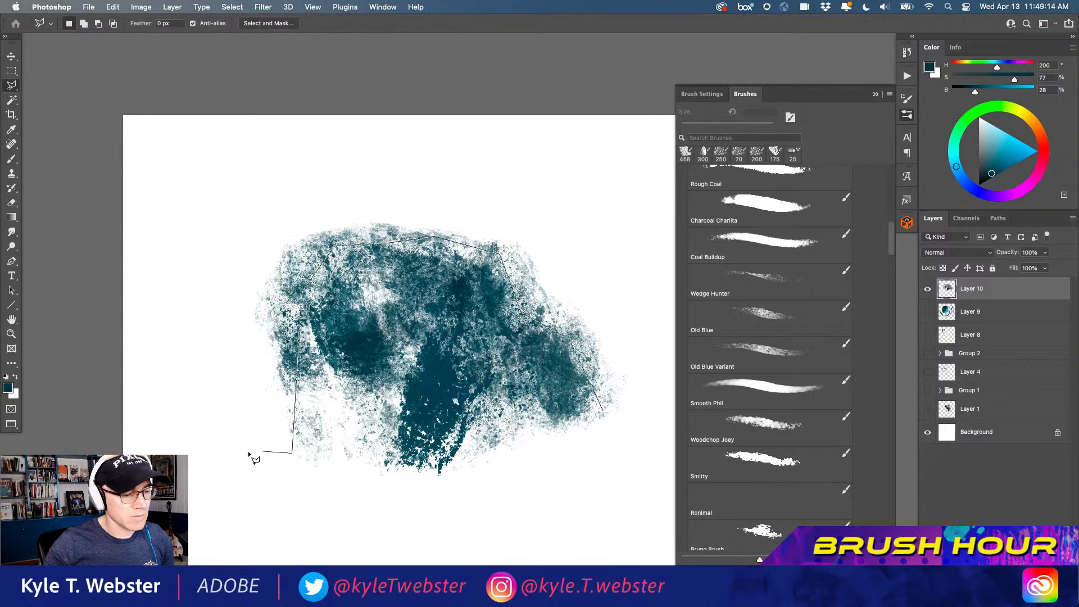
double_click(630, 425)
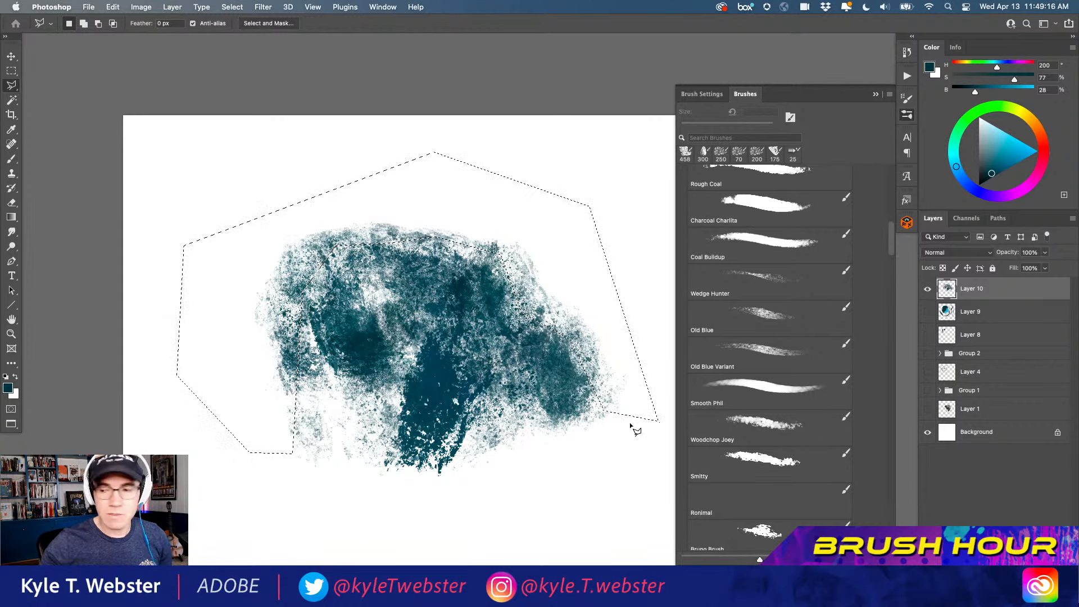
key(Delete)
key(ctrl+d)
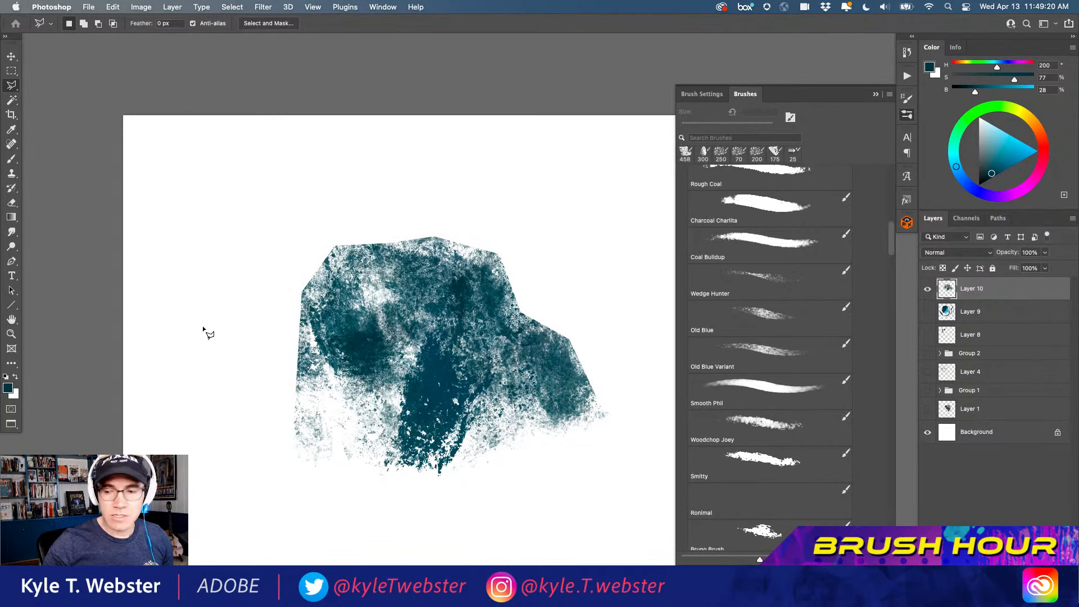
Paint white texture over the middle and lower parts of the rock with the Woodchop Joey brush, using white sampled from the canvas
alt+click(313, 413)
drag(302, 415, 285, 383)
ctrl+click(330, 411)
key(b)
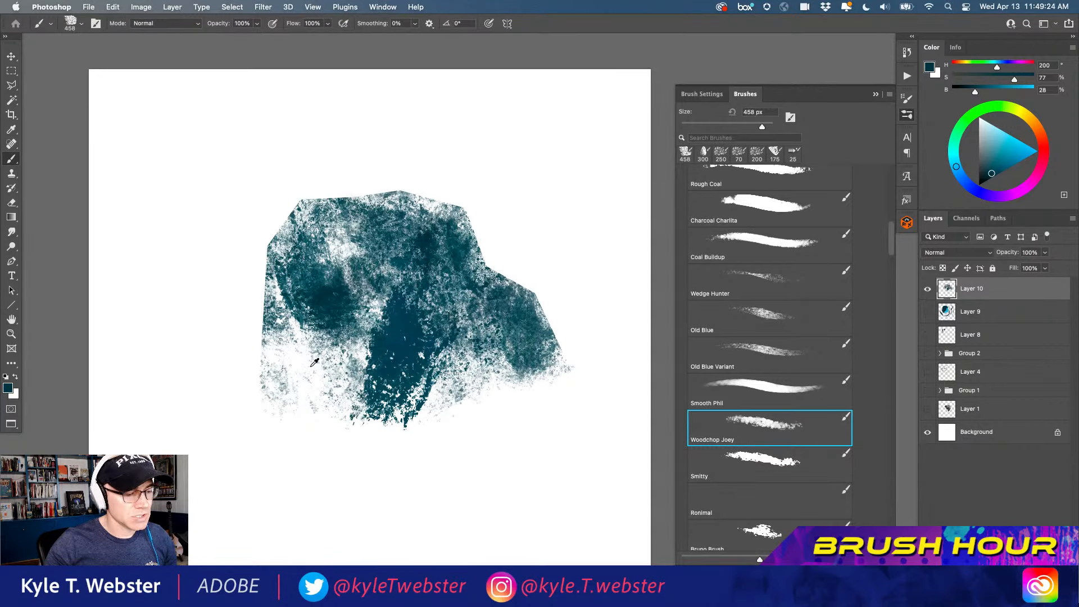
alt+click(312, 366)
mouse_move(375, 368)
mouse_down()
mouse_move(396, 330)
mouse_move(418, 275)
mouse_move(394, 389)
mouse_move(430, 363)
mouse_move(425, 268)
mouse_move(431, 236)
mouse_move(447, 233)
mouse_move(444, 309)
mouse_move(384, 338)
mouse_move(376, 324)
mouse_move(369, 383)
mouse_move(402, 365)
mouse_move(404, 409)
mouse_move(373, 388)
mouse_move(356, 399)
mouse_move(356, 327)
mouse_move(331, 275)
mouse_move(385, 257)
mouse_move(312, 309)
mouse_up()
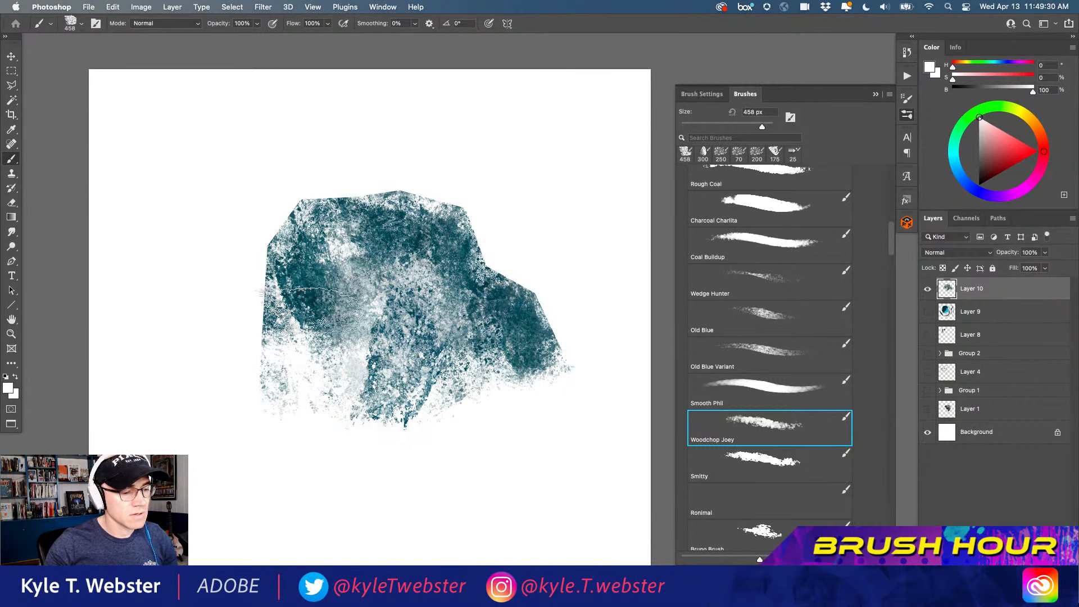
mouse_move(413, 256)
mouse_down()
mouse_move(470, 305)
mouse_move(436, 368)
mouse_move(509, 318)
mouse_move(525, 337)
mouse_up()
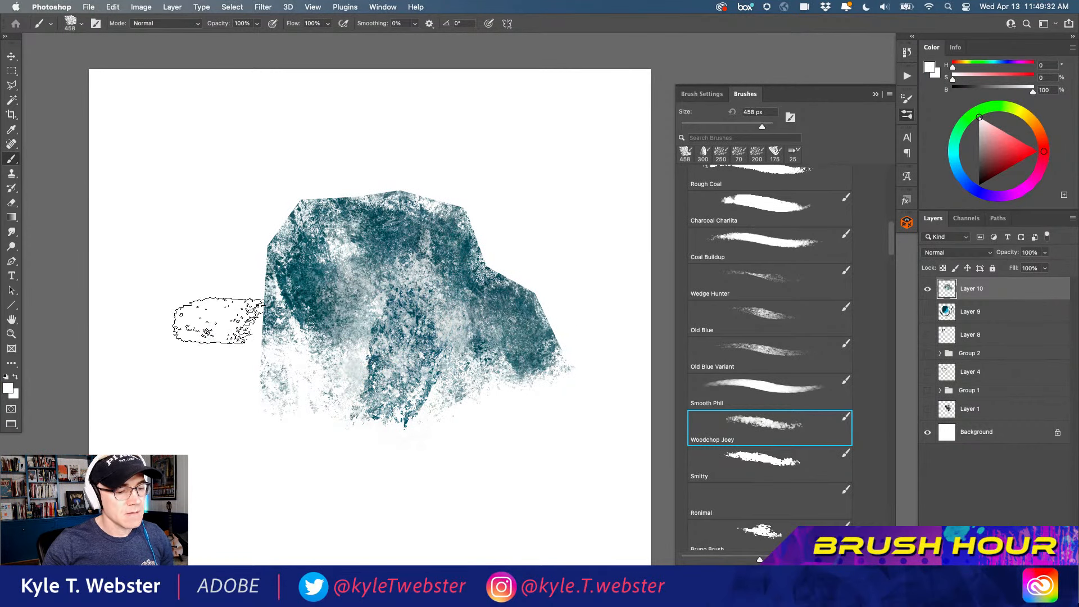
Outline a low angular rock below the large one with a polygonal selection and fill it with grey-teal (H 188, S 14, B 56)
scroll(217, 337, down, 5)
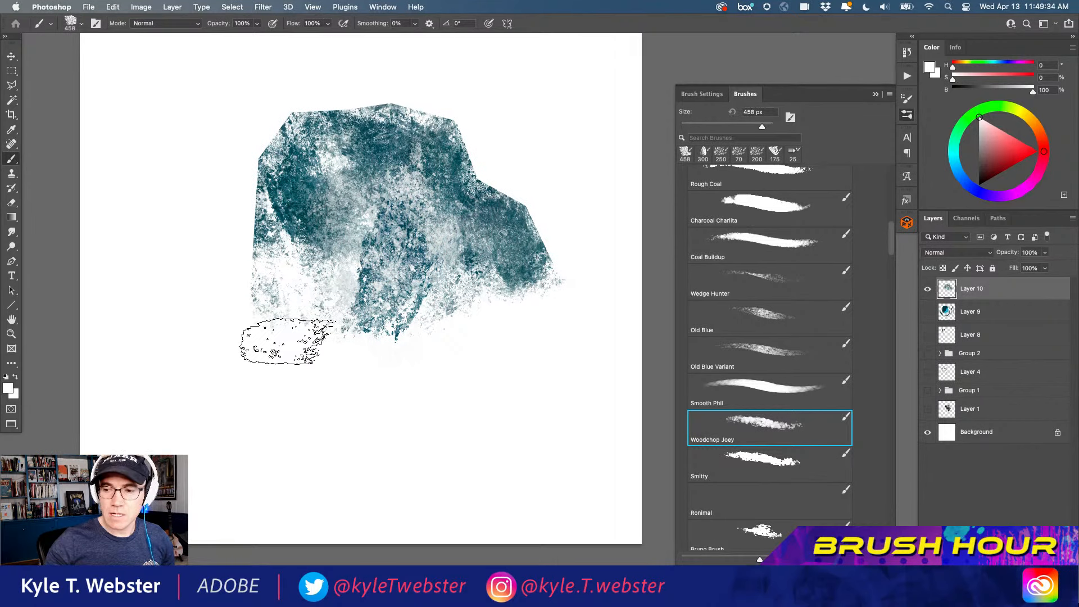
key(l)
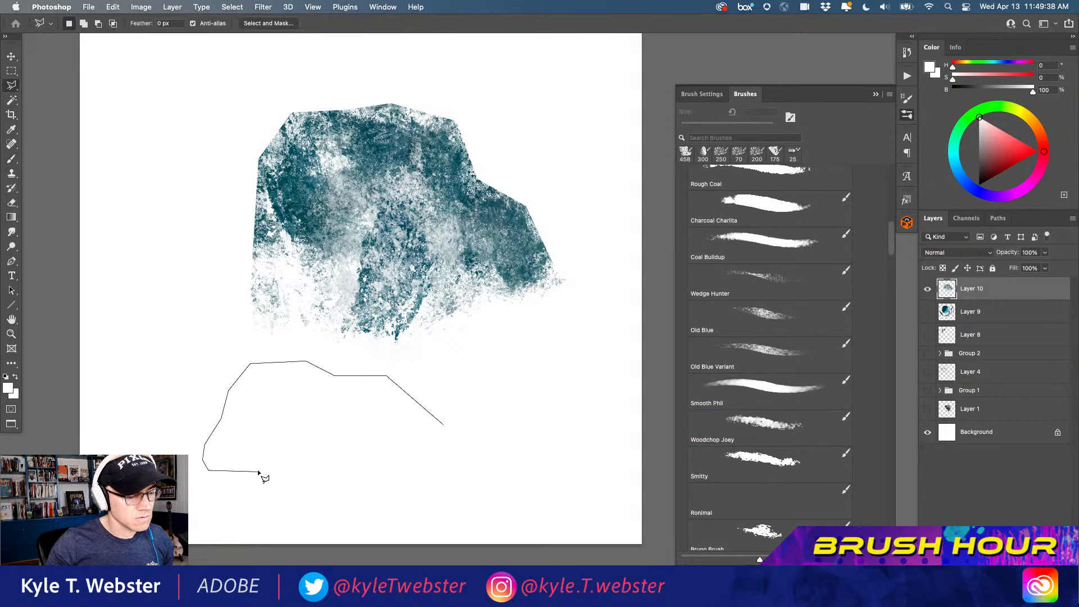
click(445, 427)
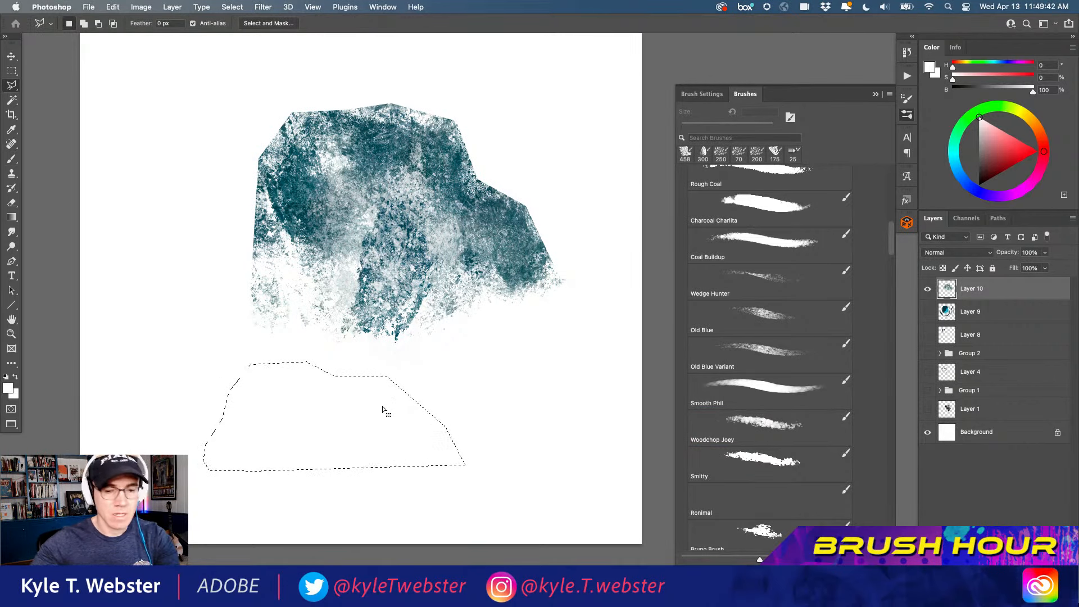
click(959, 151)
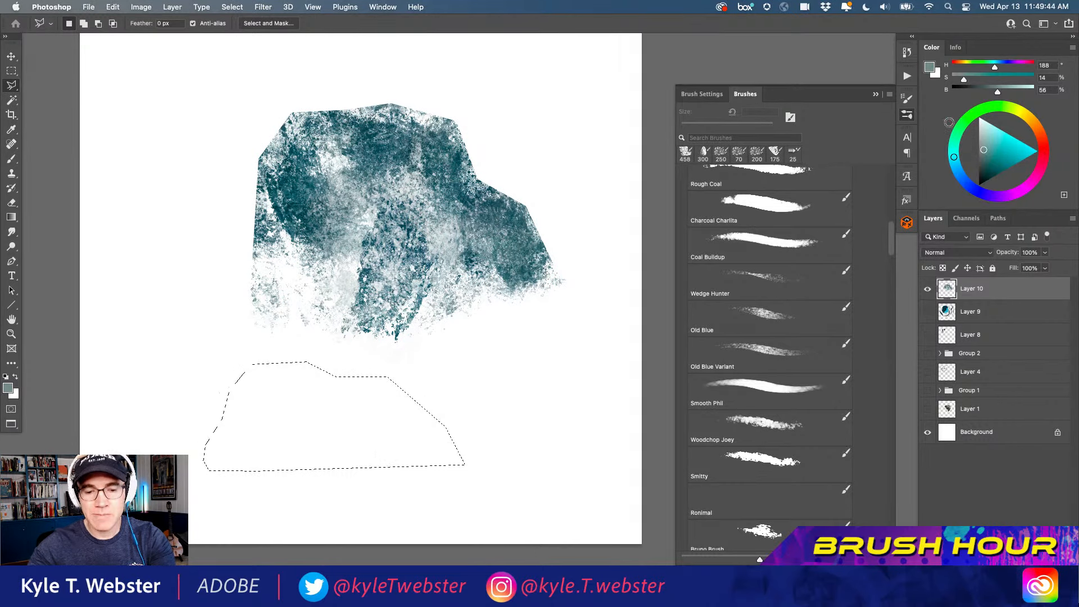
key(alt+BackSpace)
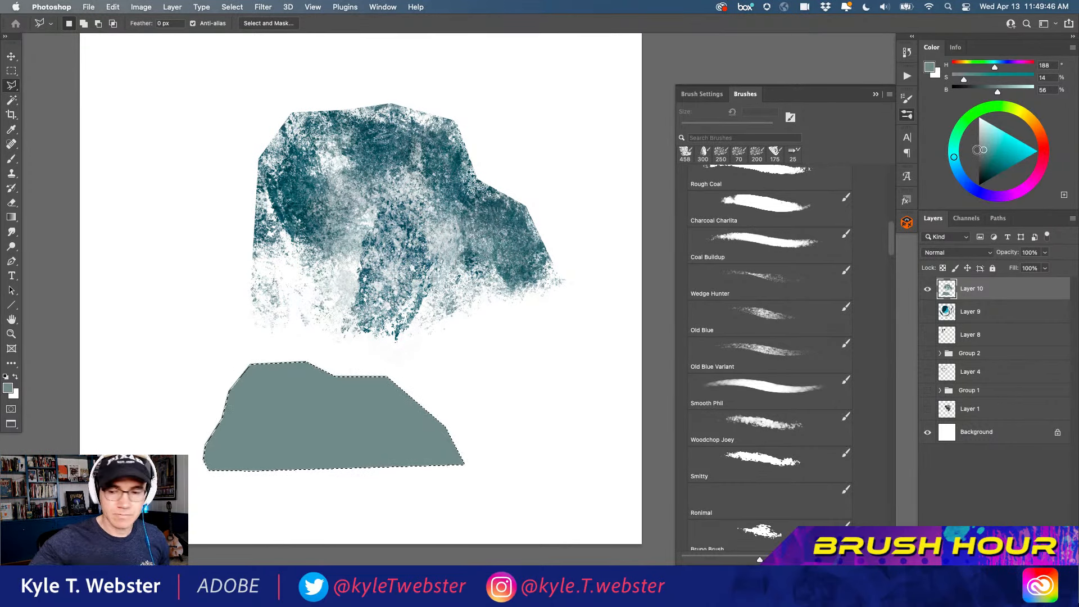
Paint mint, bright green and dark teal Woodchop Joey texture inside the low rock, keeping green along its upper slopes
key(b)
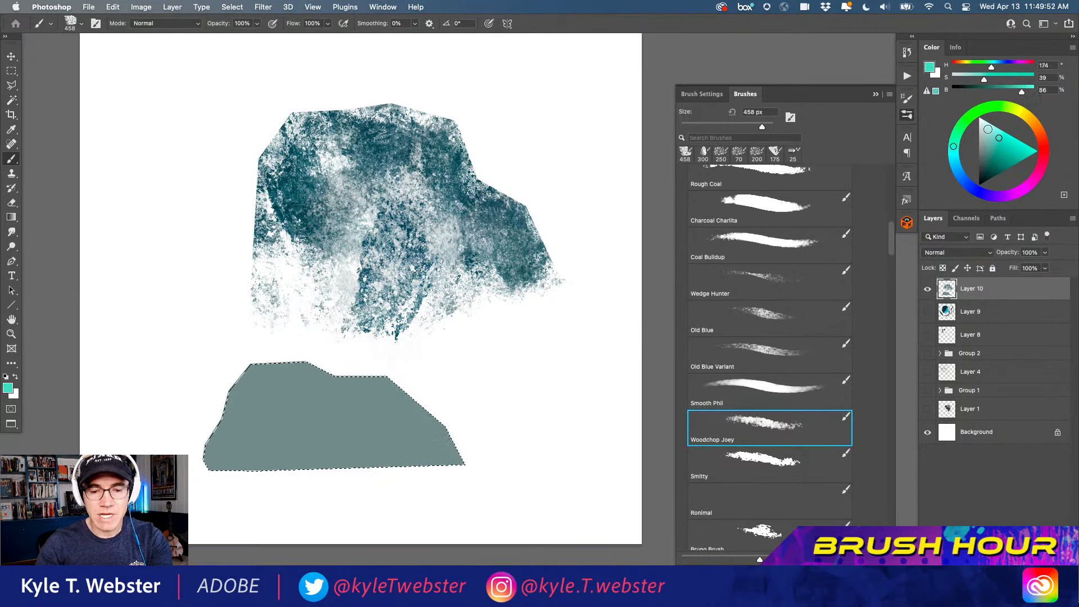
mouse_move(387, 416)
mouse_down()
mouse_move(366, 413)
mouse_move(417, 427)
mouse_move(332, 422)
mouse_move(354, 387)
mouse_move(303, 364)
mouse_move(286, 380)
mouse_move(282, 433)
mouse_move(248, 397)
mouse_move(214, 432)
mouse_move(335, 428)
mouse_move(349, 406)
mouse_move(427, 452)
mouse_up()
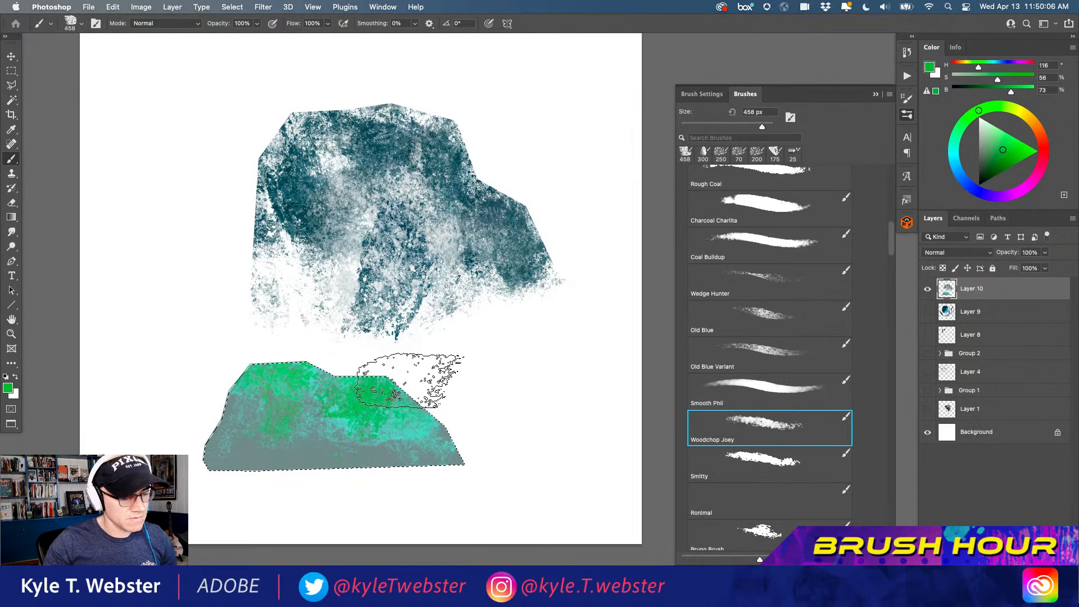
alt+click(375, 449)
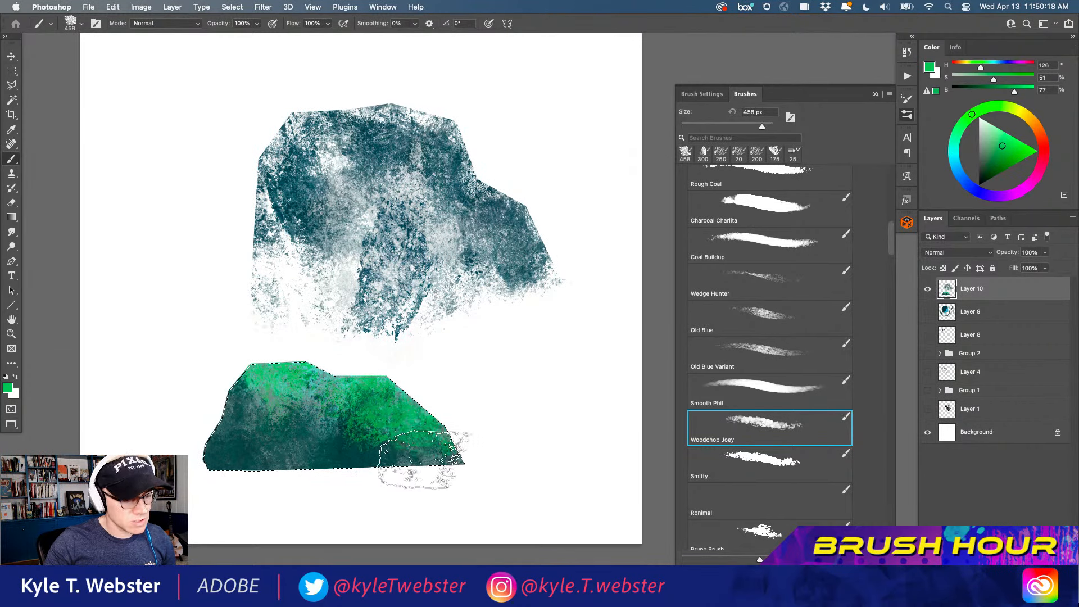
drag(225, 392, 339, 382)
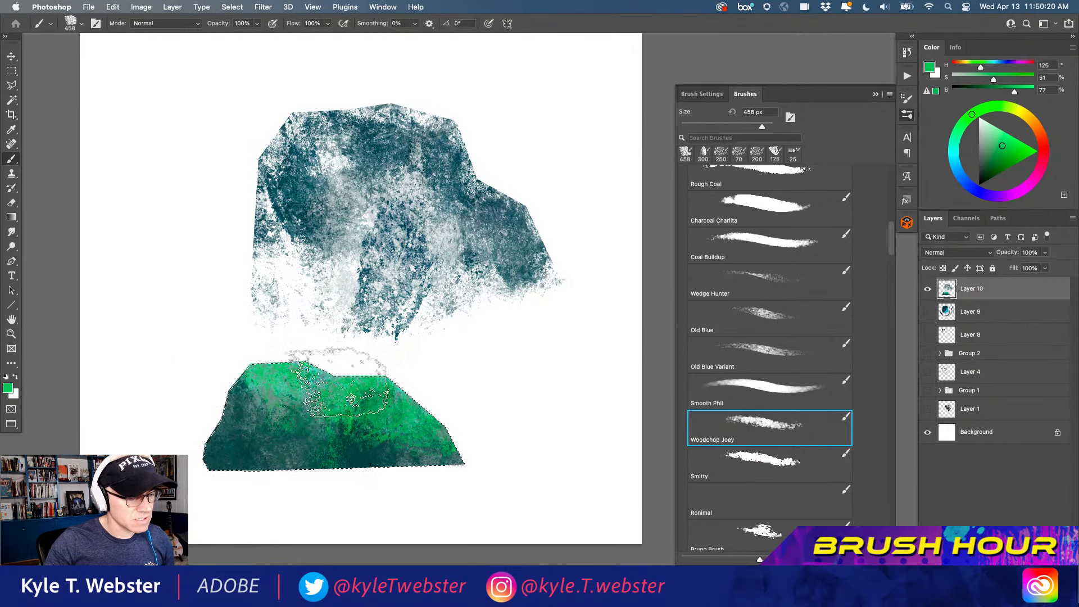
Darken the base of the low rock with textured dark teal strokes, starting from a colour sampled there, and deselect it
alt+click(241, 447)
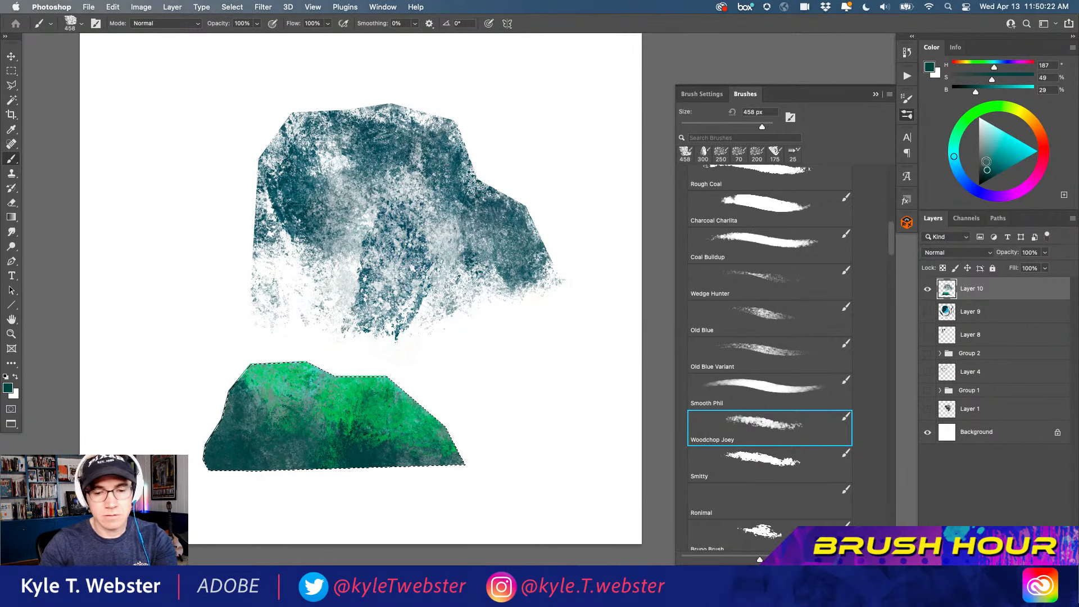
mouse_move(284, 437)
mouse_down()
mouse_move(228, 443)
mouse_move(241, 449)
mouse_move(218, 385)
mouse_move(274, 436)
mouse_move(289, 414)
mouse_move(310, 409)
mouse_move(293, 387)
mouse_move(303, 431)
mouse_move(360, 455)
mouse_move(362, 418)
mouse_move(381, 422)
mouse_move(413, 447)
mouse_up()
drag(263, 464, 470, 466)
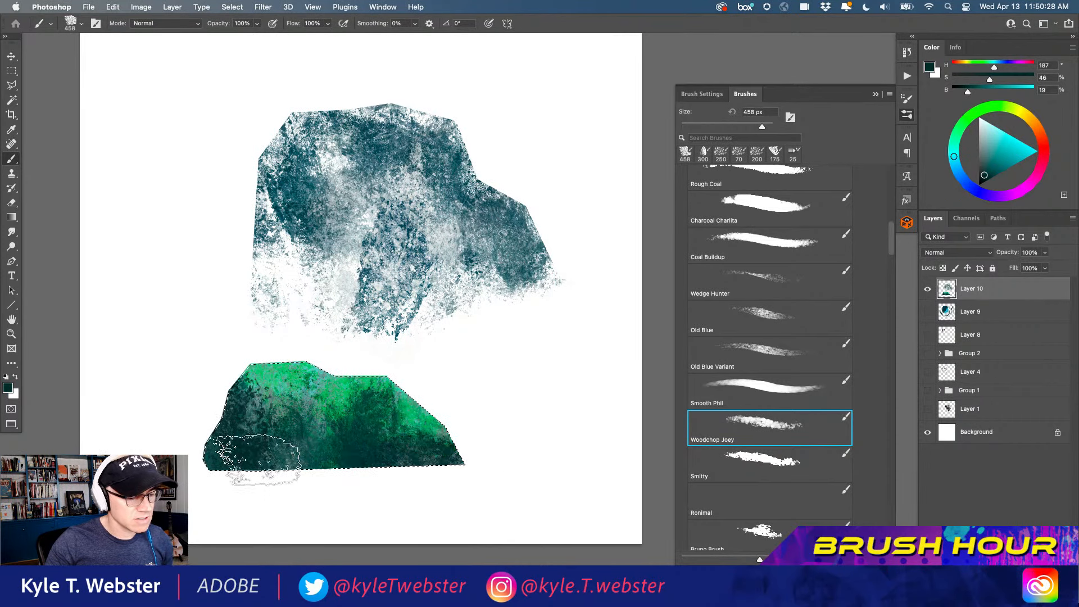
super+click(253, 466)
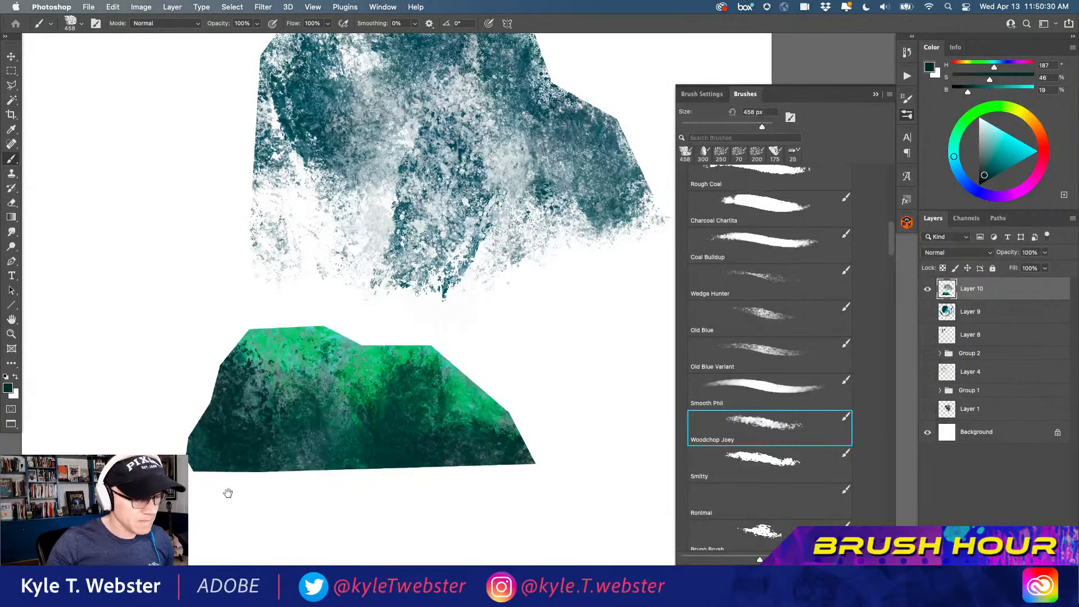
Hide the rock layer, add a new empty layer above it and choose the Smitty brush at 458 px
click(927, 289)
key(super+alt+shift+n)
scroll(773, 222, down, 8)
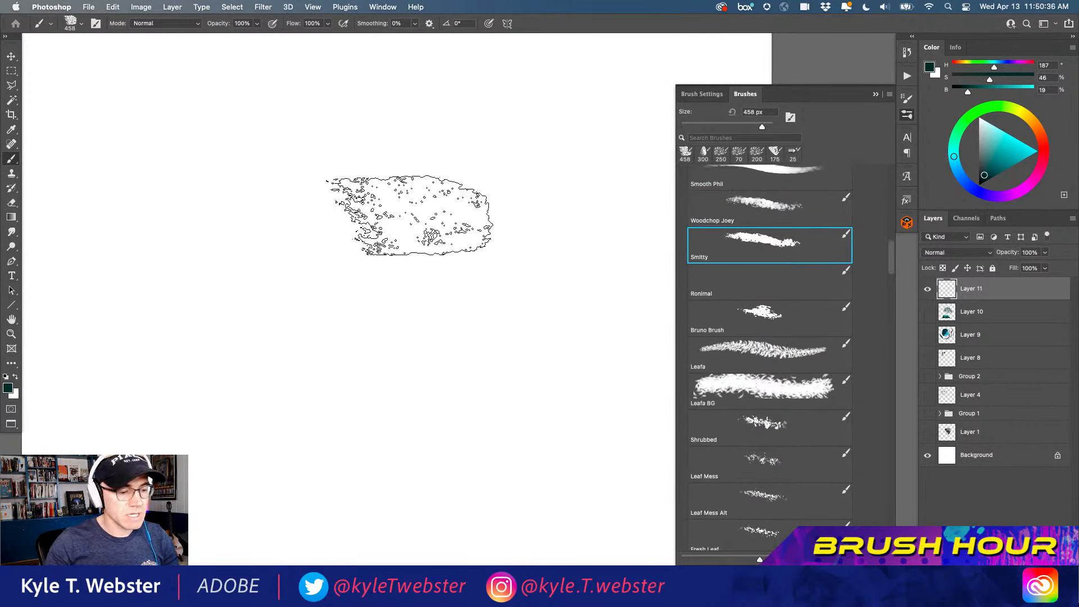
Test the Smitty brush with broad dark teal strokes across the new layer and clear them
mouse_move(409, 211)
mouse_down()
mouse_move(464, 442)
mouse_move(320, 163)
mouse_up()
drag(410, 166, 596, 318)
mouse_move(258, 163)
mouse_down()
mouse_move(292, 371)
mouse_move(246, 444)
mouse_move(185, 303)
mouse_move(135, 106)
mouse_move(219, 494)
mouse_up()
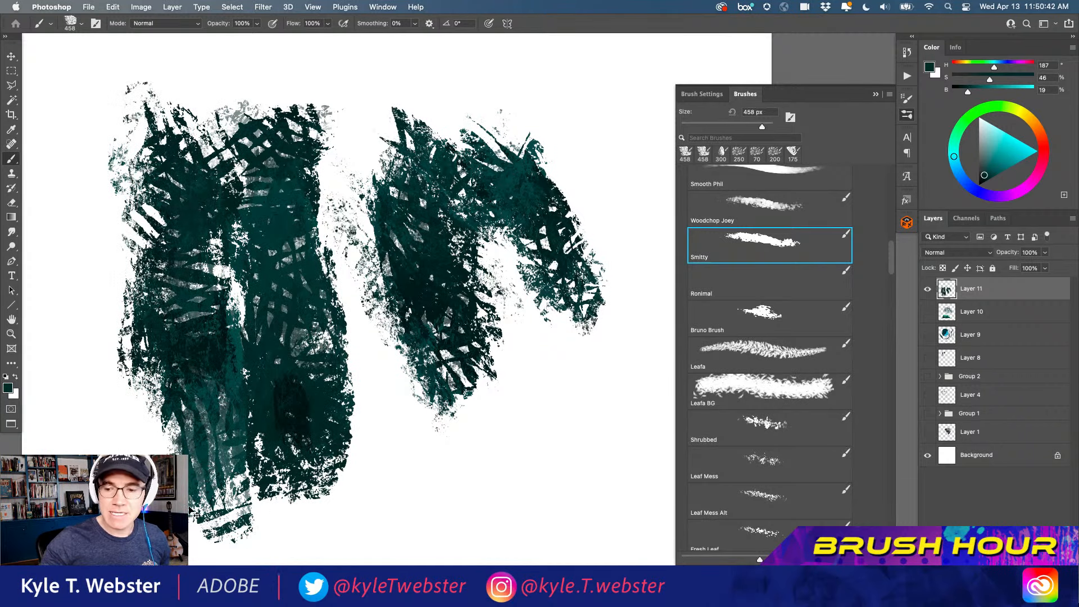
key(Delete)
Paint sparse speckled and dense dark teal Smitty strokes, overlap them with light teal, and clear everything from the layer
mouse_move(495, 349)
mouse_down()
mouse_move(398, 214)
mouse_move(359, 185)
mouse_move(427, 281)
mouse_move(433, 344)
mouse_move(467, 308)
mouse_move(458, 221)
mouse_move(361, 108)
mouse_move(320, 112)
mouse_up()
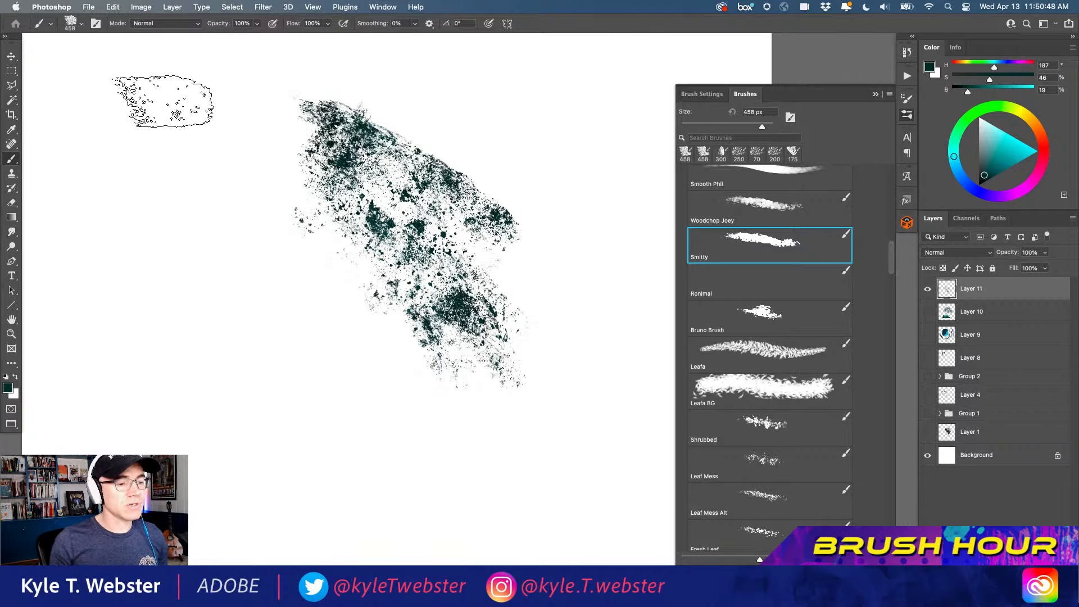
mouse_move(362, 408)
mouse_down()
mouse_move(262, 304)
mouse_move(305, 368)
mouse_move(224, 291)
mouse_move(224, 266)
mouse_move(288, 304)
mouse_move(297, 285)
mouse_move(250, 231)
mouse_move(266, 212)
mouse_move(254, 142)
mouse_move(280, 147)
mouse_move(335, 288)
mouse_move(295, 228)
mouse_move(236, 253)
mouse_up()
mouse_move(217, 397)
mouse_down()
mouse_move(202, 405)
mouse_move(163, 236)
mouse_move(95, 349)
mouse_move(113, 258)
mouse_up()
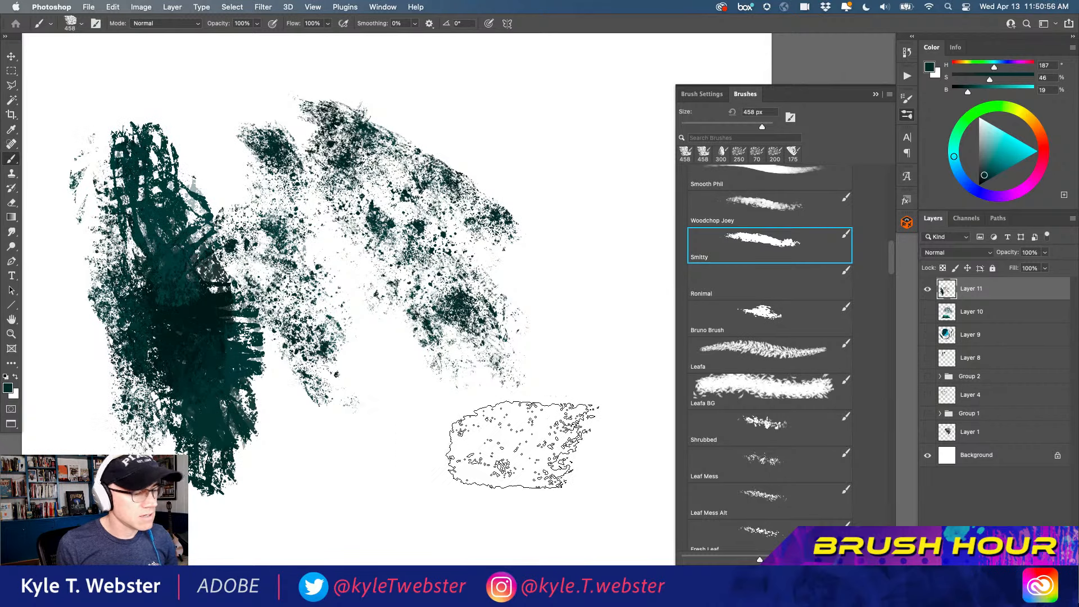
mouse_move(523, 447)
mouse_down()
mouse_move(536, 225)
mouse_move(495, 186)
mouse_move(584, 177)
mouse_up()
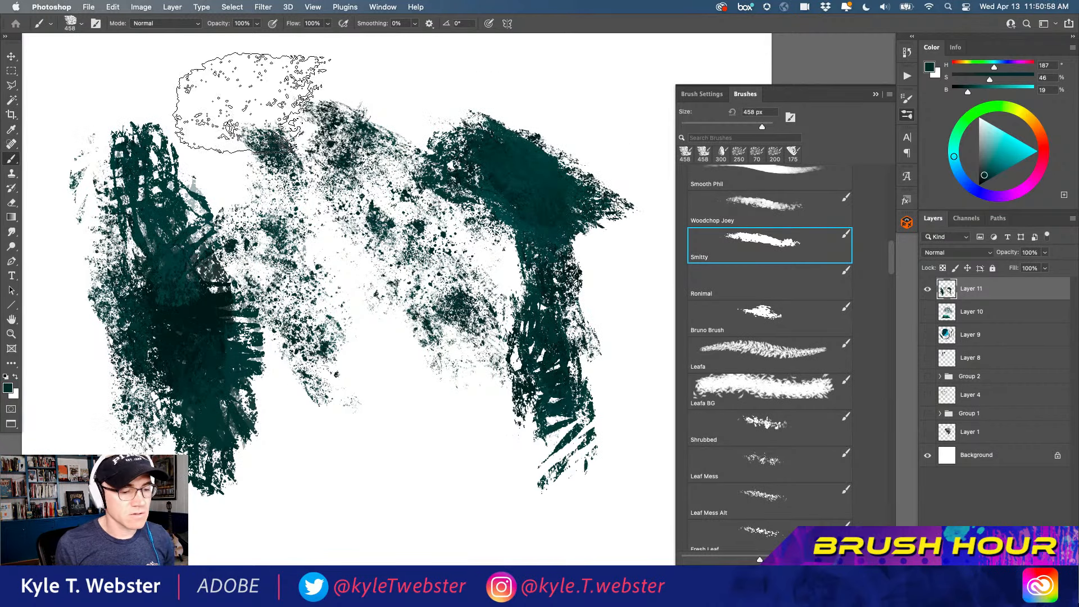
mouse_move(462, 439)
mouse_down()
mouse_move(418, 405)
mouse_move(404, 337)
mouse_up()
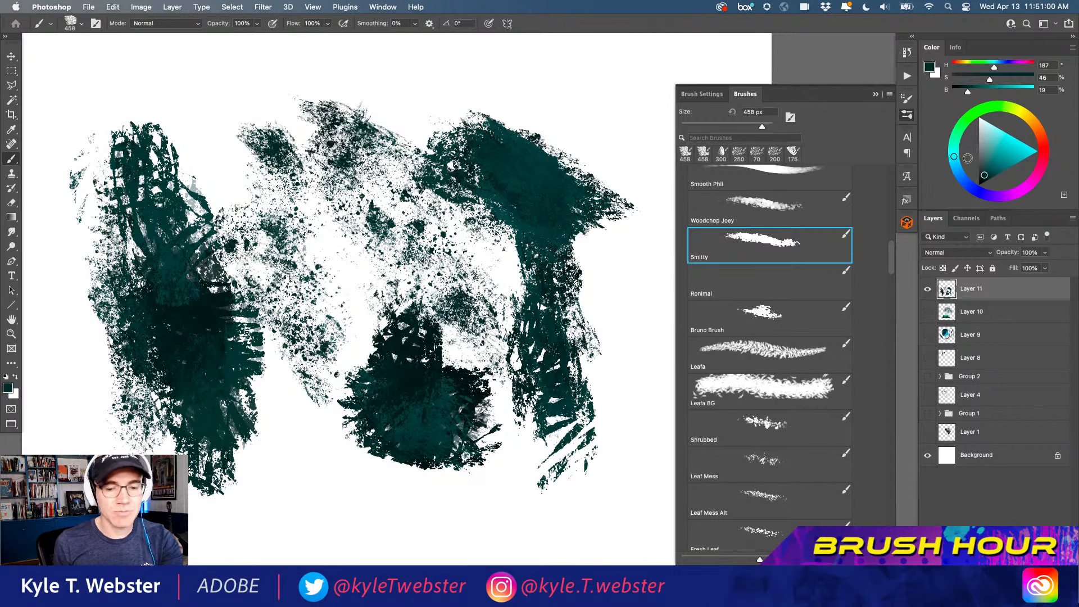
mouse_move(616, 166)
mouse_down()
mouse_move(506, 293)
mouse_move(523, 168)
mouse_move(444, 338)
mouse_move(416, 244)
mouse_move(428, 169)
mouse_move(382, 135)
mouse_up()
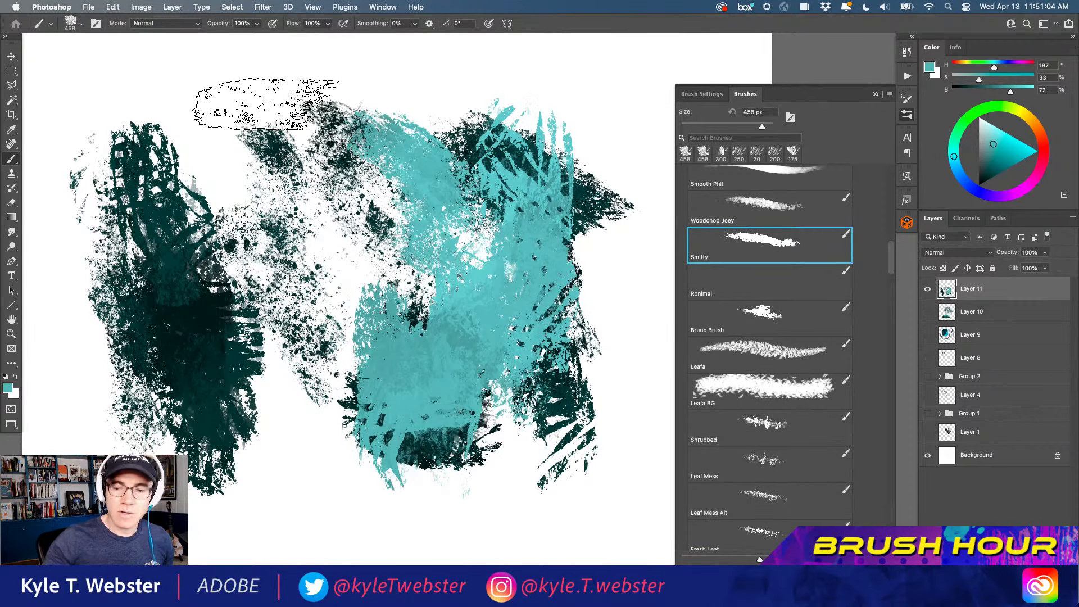
key(super+a)
key(Delete)
key(super+d)
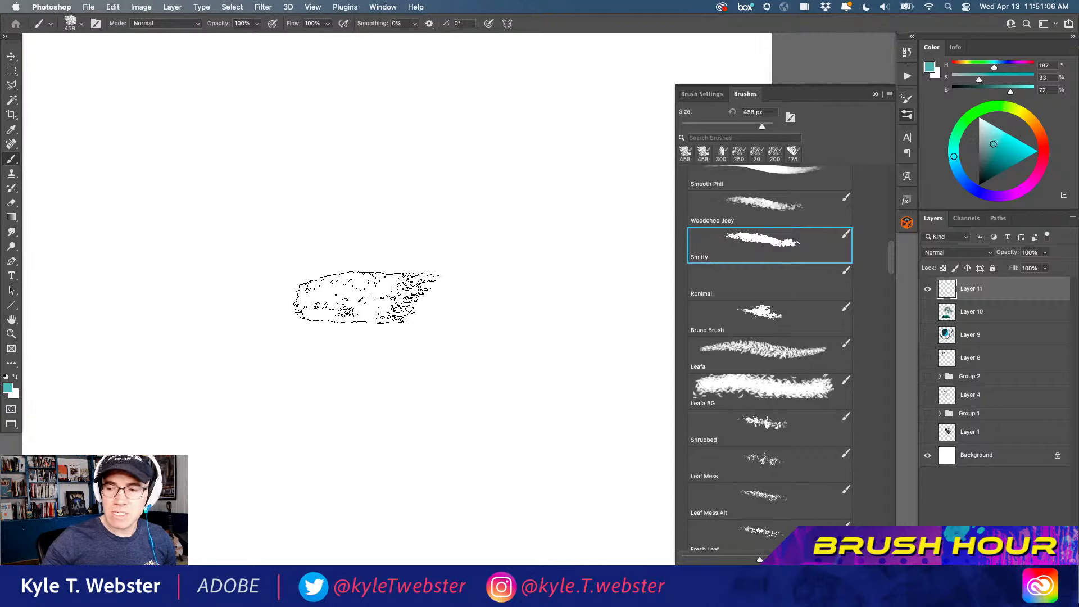
Outline an angular shape with two pointed legs as a polygonal selection and paint light teal Smitty texture inside it
key(l)
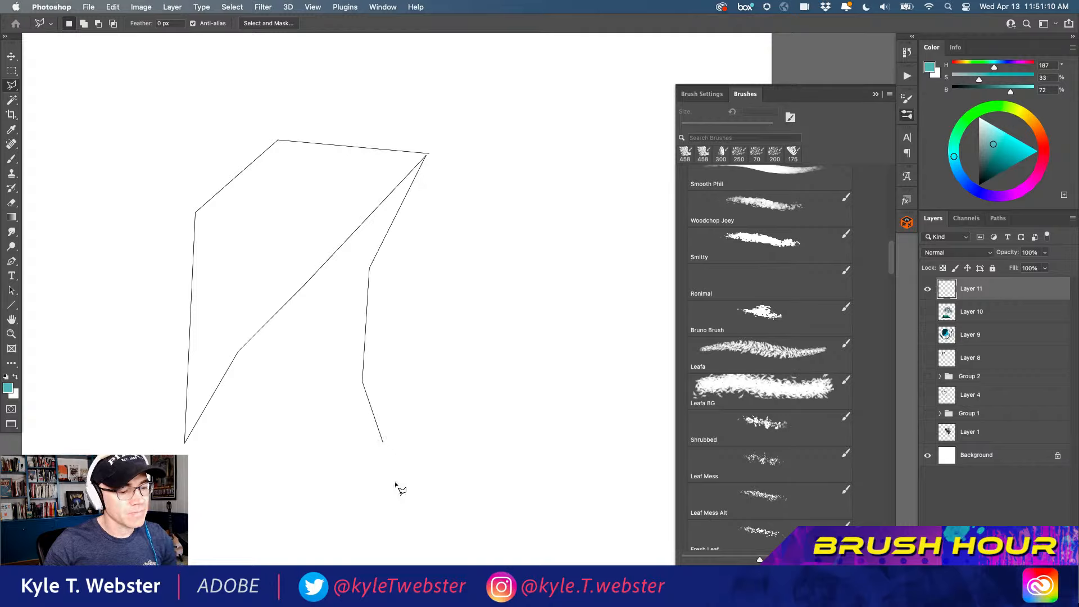
click(430, 155)
click(461, 242)
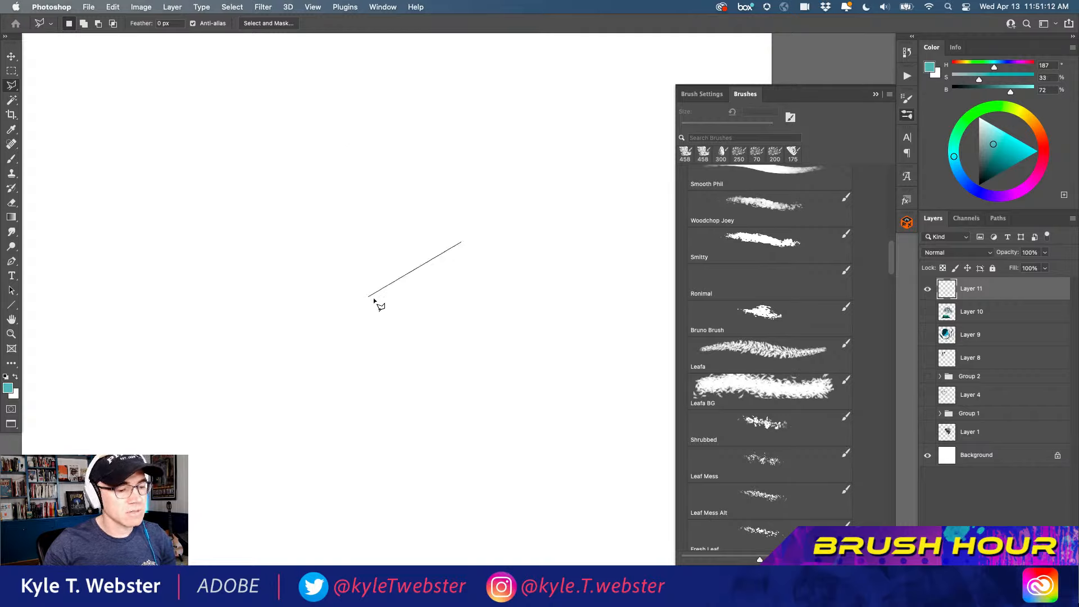
double_click(417, 285)
key(Return)
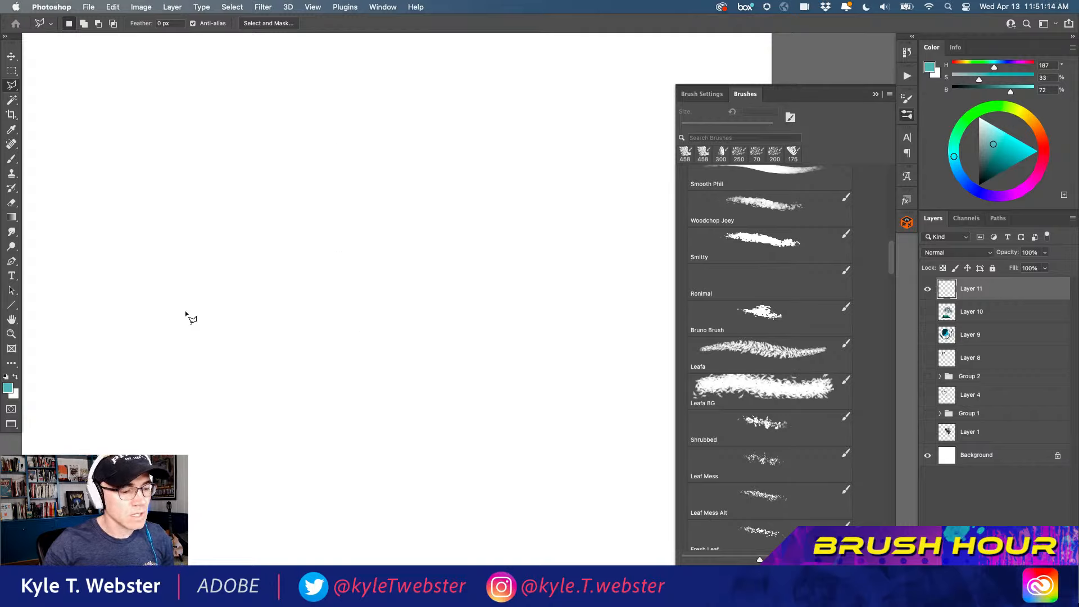
key(b)
mouse_move(225, 270)
mouse_down()
mouse_move(326, 241)
mouse_move(281, 264)
mouse_move(193, 422)
mouse_move(429, 164)
mouse_move(362, 246)
mouse_move(382, 337)
mouse_up()
Paint dark green (H 157, S 42, B 43) Smitty texture over the teal shape and deselect it
click(989, 162)
click(956, 133)
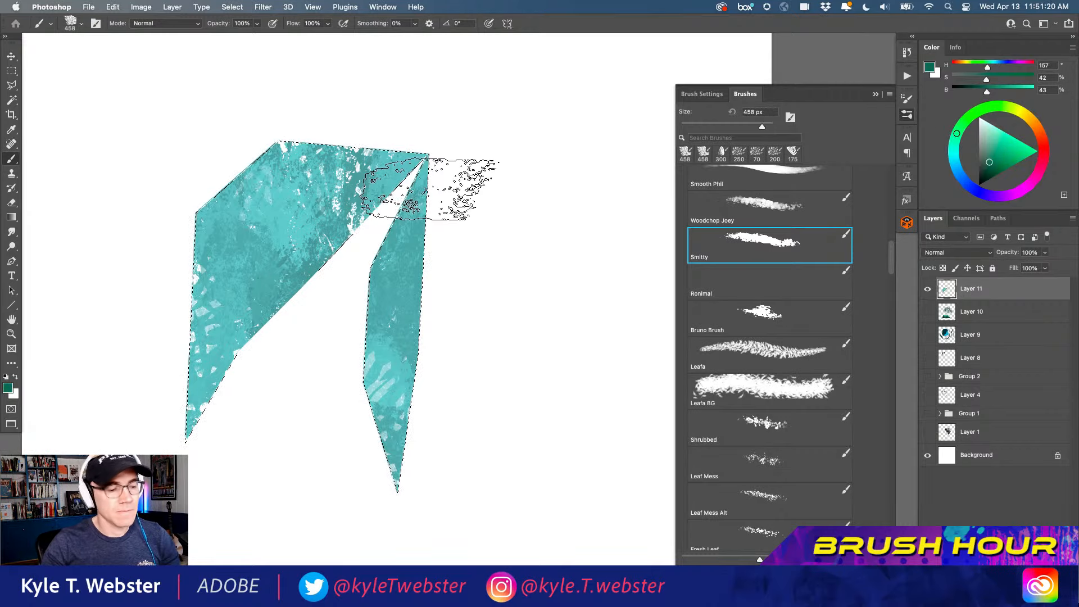
mouse_move(429, 185)
mouse_down()
mouse_move(394, 286)
mouse_move(394, 444)
mouse_move(369, 220)
mouse_move(379, 169)
mouse_move(274, 150)
mouse_move(284, 243)
mouse_move(334, 227)
mouse_move(223, 226)
mouse_move(209, 279)
mouse_move(223, 313)
mouse_move(191, 414)
mouse_move(297, 383)
mouse_move(391, 284)
mouse_move(378, 450)
mouse_move(390, 353)
mouse_move(403, 368)
mouse_move(264, 285)
mouse_up()
key(ctrl+d)
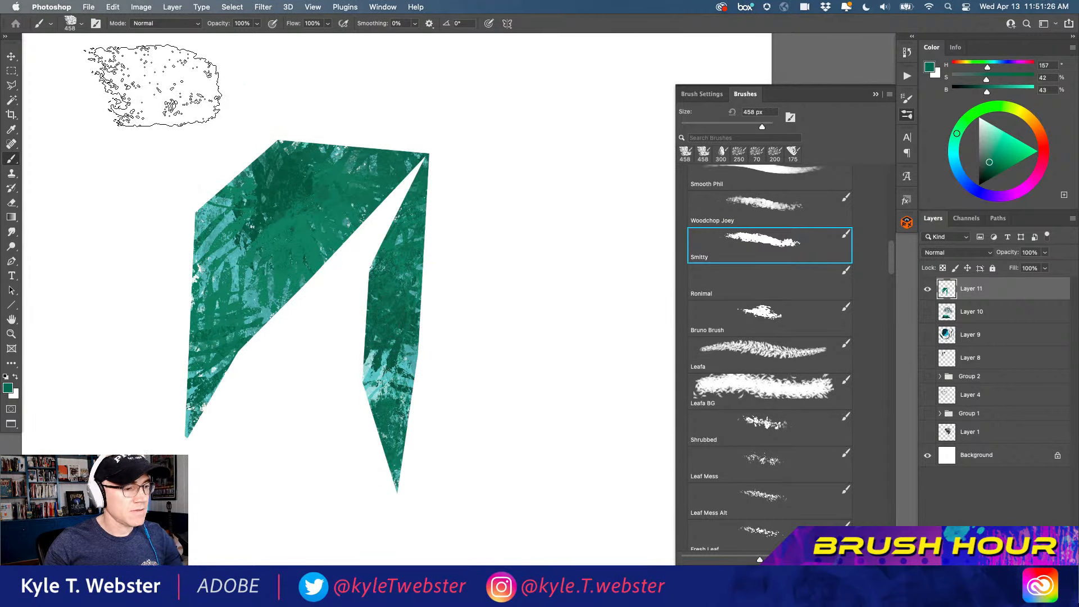
Erase the shape's inner diagonal edge and the outer edge of its narrow leg with rough Smitty texture
drag(229, 400, 303, 281)
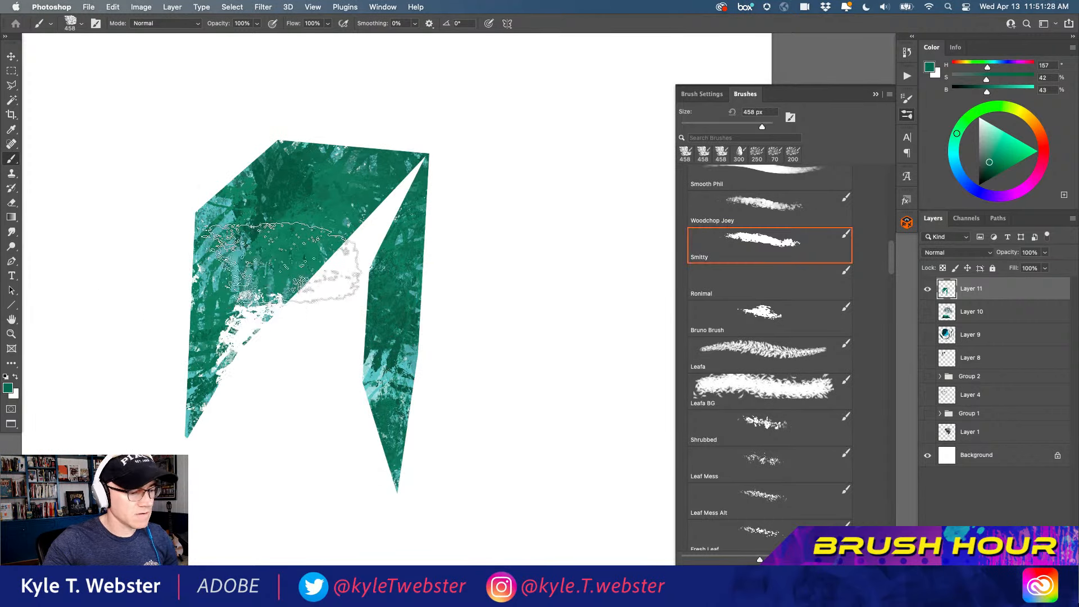
drag(364, 207, 187, 448)
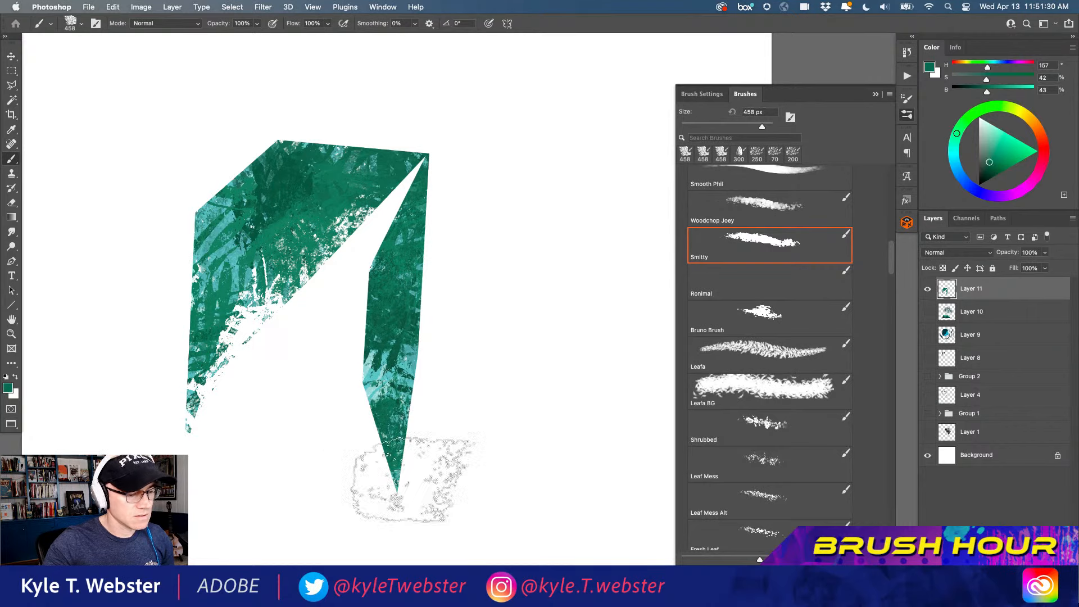
drag(416, 481, 455, 315)
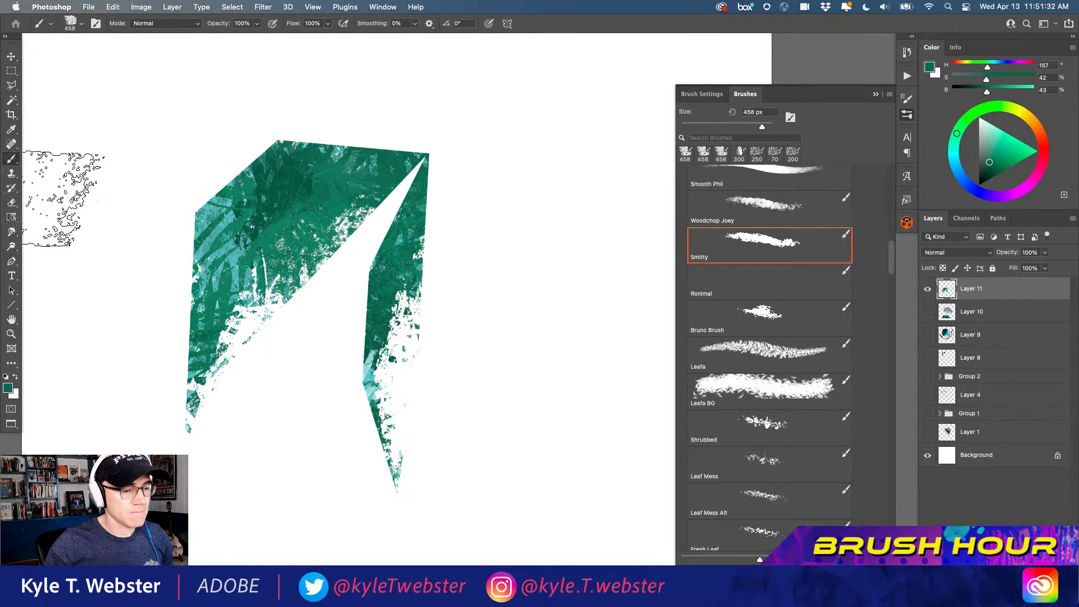
Move the green angular shape toward the upper-left part of the canvas
alt+click(269, 403)
alt+click(281, 396)
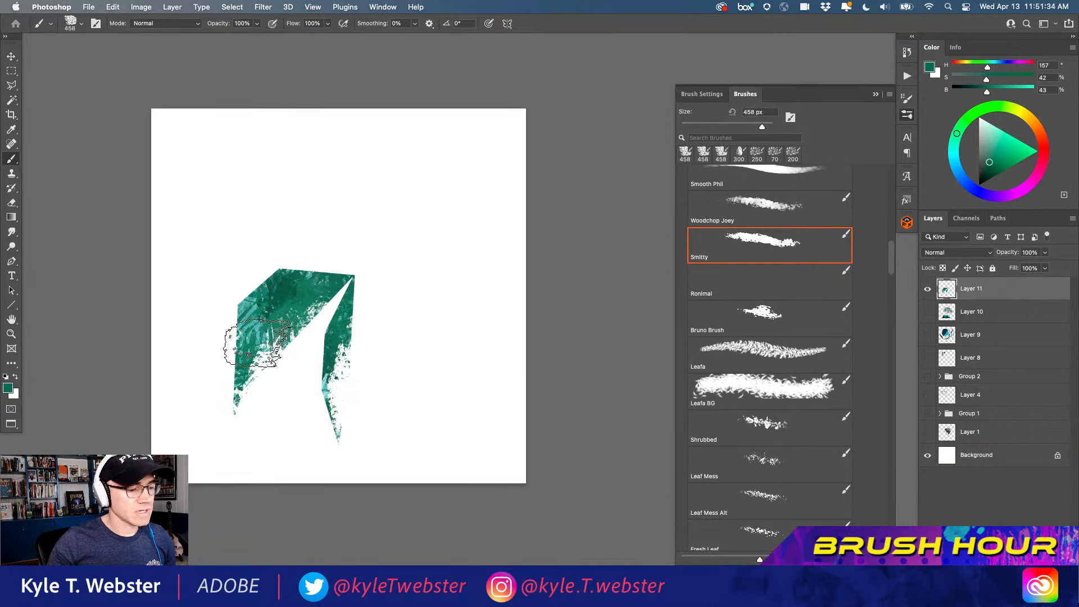
drag(268, 295, 237, 210)
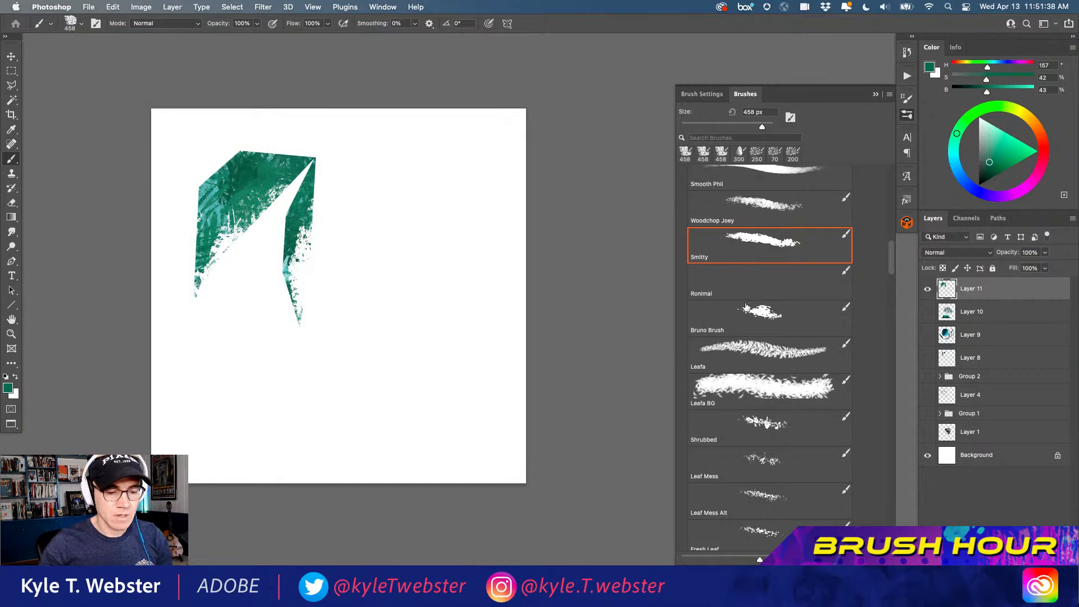
Scatter green and near-black green (H 157, S 100, B 12) speckles across the canvas and angular shape with the Ronimal brush at 681 px
click(745, 281)
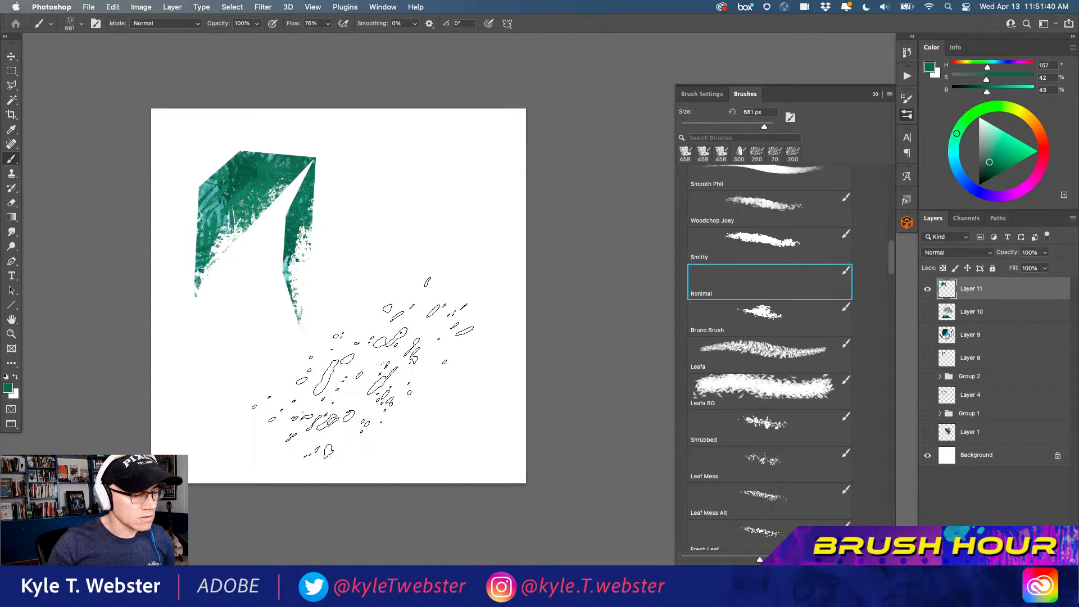
mouse_move(402, 357)
mouse_down()
mouse_move(452, 267)
mouse_move(390, 317)
mouse_move(397, 220)
mouse_move(225, 357)
mouse_move(216, 270)
mouse_up()
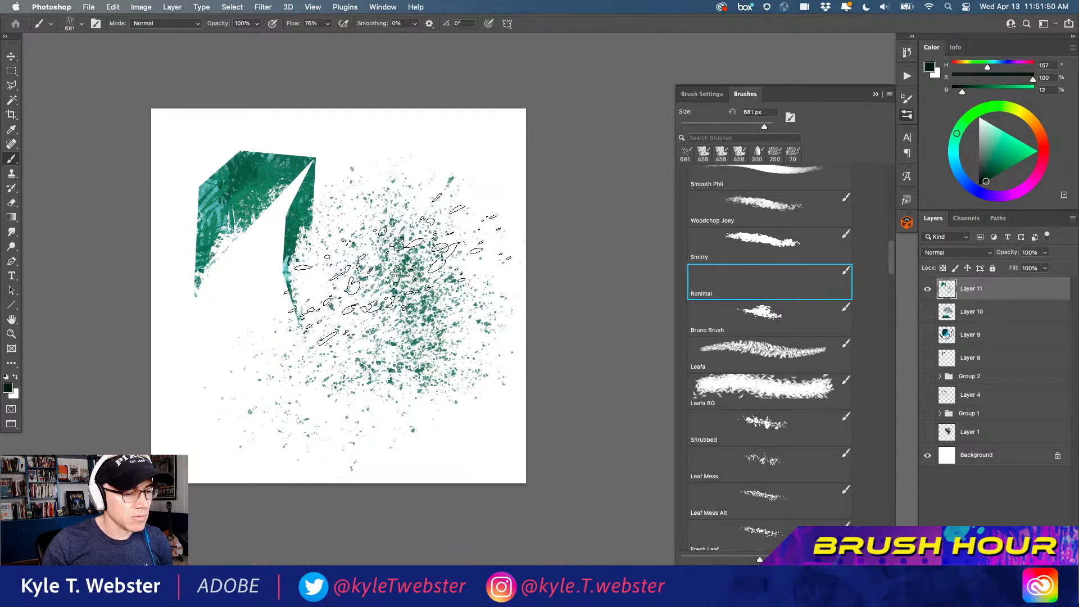
scroll(396, 286, up, 1)
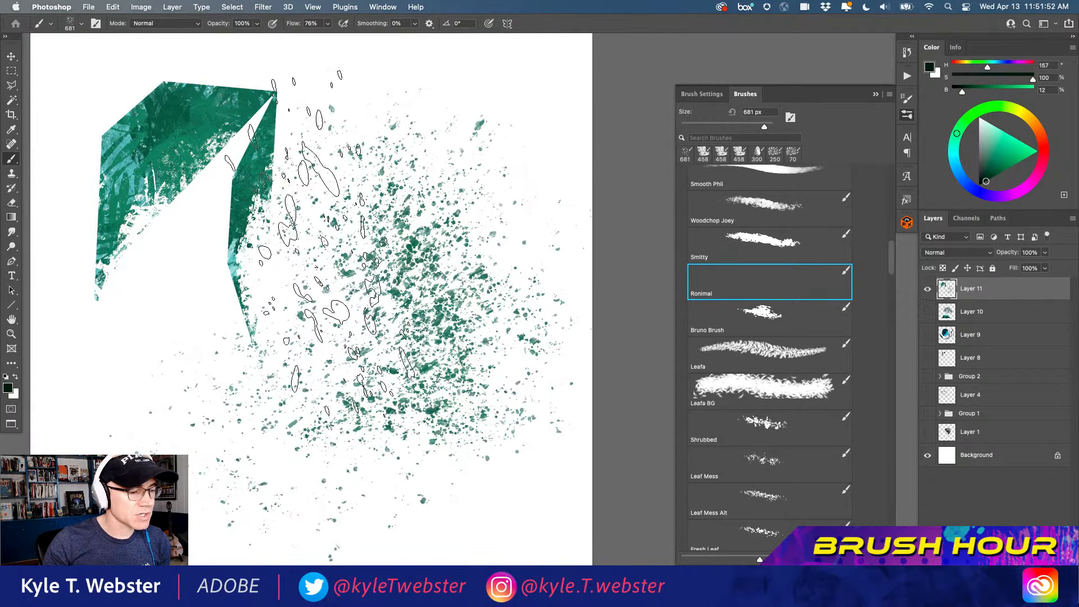
scroll(372, 321, down, 1)
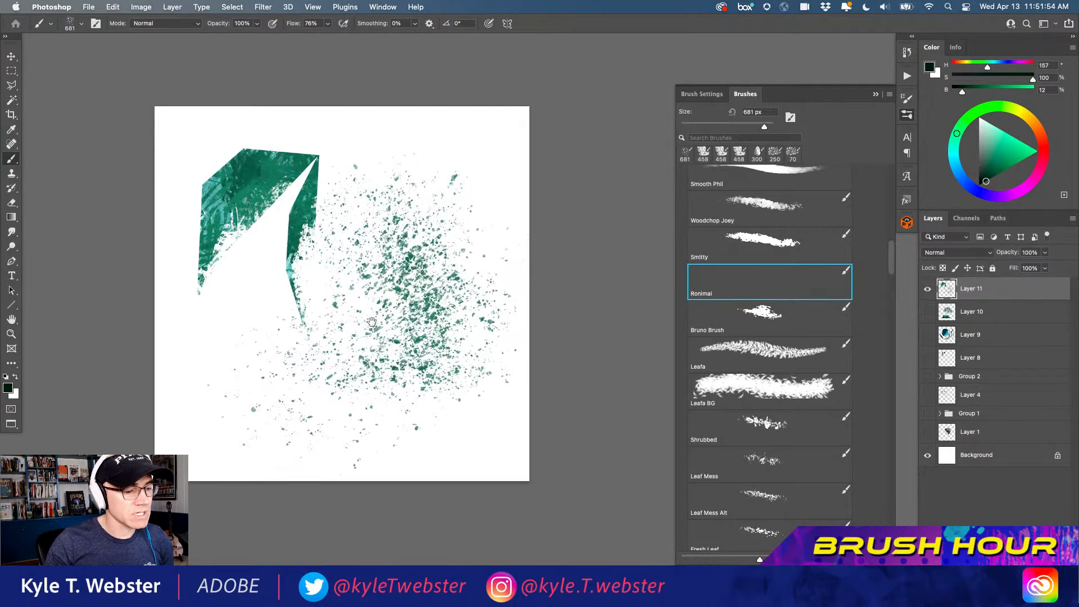
drag(372, 321, 386, 312)
mouse_move(470, 349)
mouse_down()
mouse_move(534, 194)
mouse_move(487, 132)
mouse_up()
mouse_move(368, 332)
mouse_down()
mouse_move(314, 164)
mouse_move(352, 329)
mouse_move(363, 339)
mouse_move(272, 105)
mouse_move(359, 252)
mouse_move(250, 304)
mouse_move(359, 206)
mouse_move(274, 231)
mouse_move(387, 182)
mouse_move(153, 223)
mouse_move(454, 136)
mouse_move(219, 140)
mouse_move(209, 119)
mouse_move(579, 300)
mouse_move(566, 350)
mouse_move(300, 308)
mouse_move(160, 357)
mouse_move(181, 294)
mouse_move(440, 168)
mouse_move(580, 252)
mouse_move(377, 134)
mouse_move(142, 178)
mouse_move(408, 134)
mouse_move(576, 192)
mouse_move(230, 126)
mouse_move(206, 145)
mouse_up()
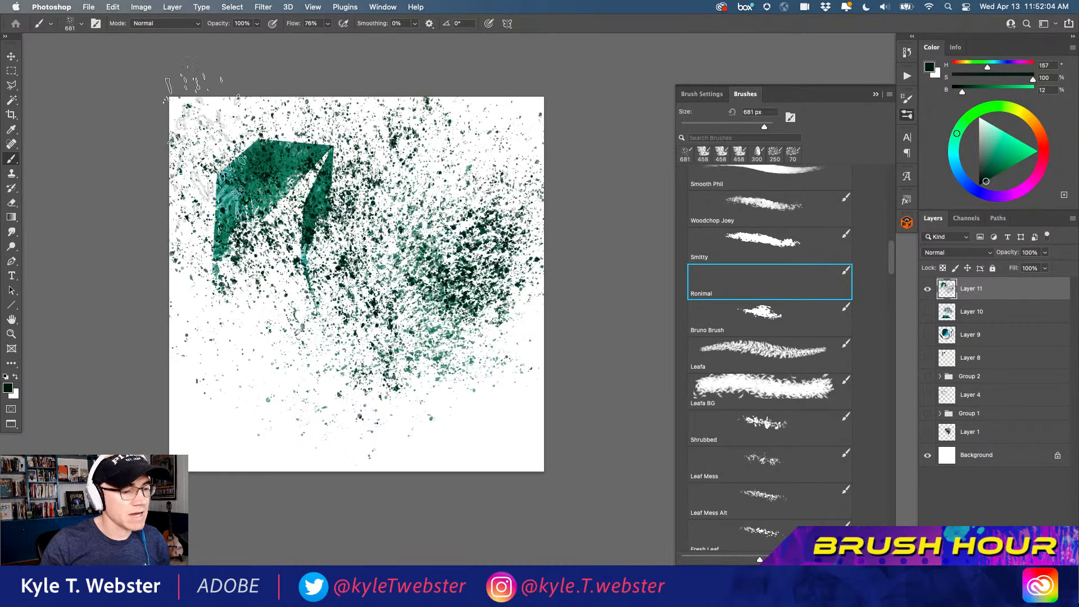
Scatter more near-black green Ronimal speckles across the canvas, hide the speckled layer and add a new empty layer
mouse_move(202, 98)
mouse_down()
mouse_move(179, 34)
mouse_move(295, 382)
mouse_up()
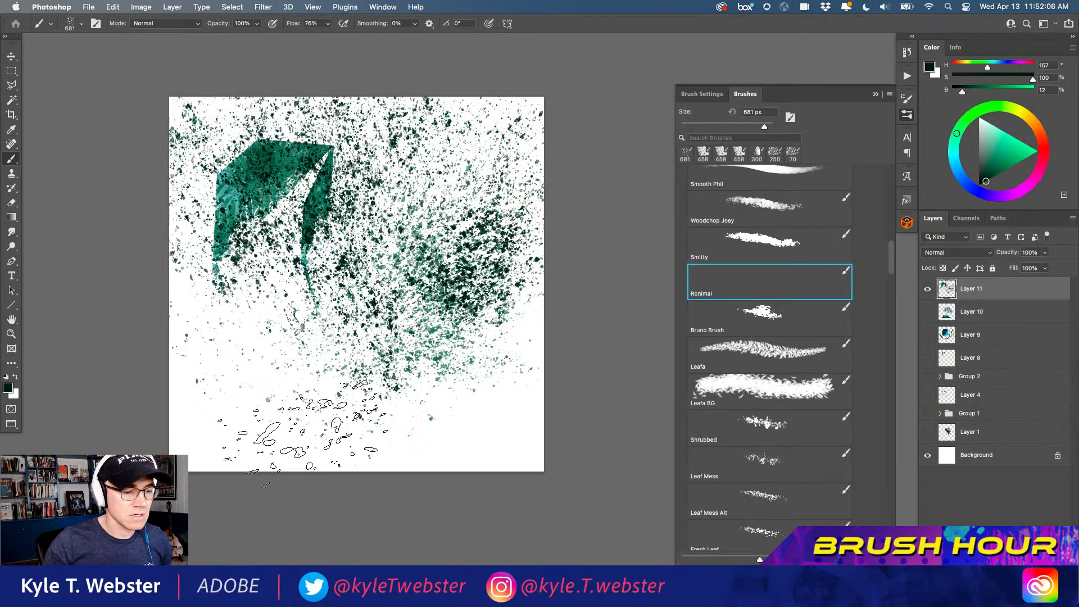
click(927, 290)
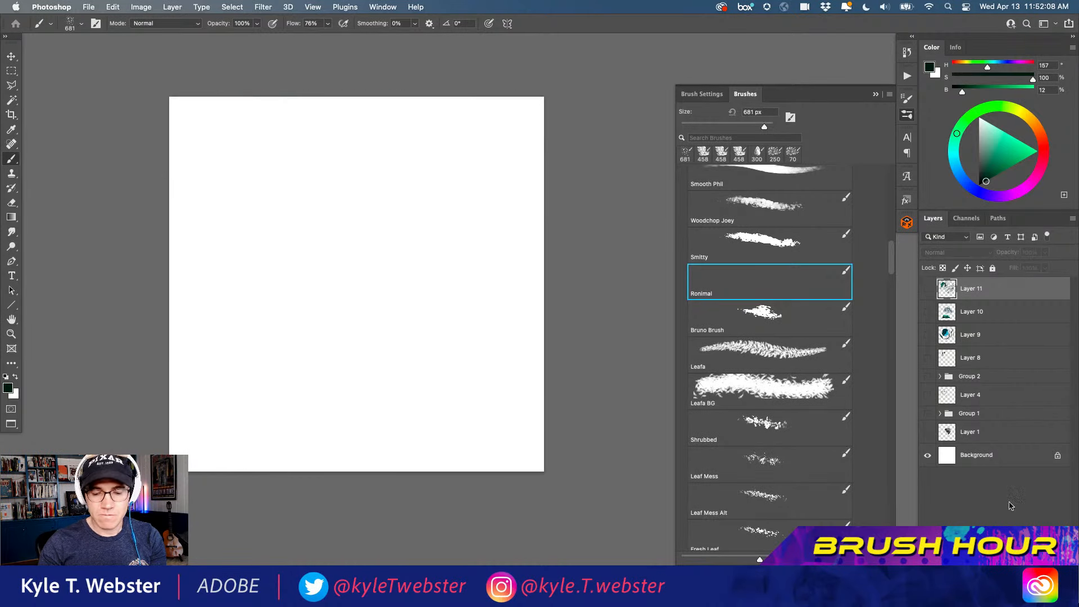
key(super+alt+shift+n)
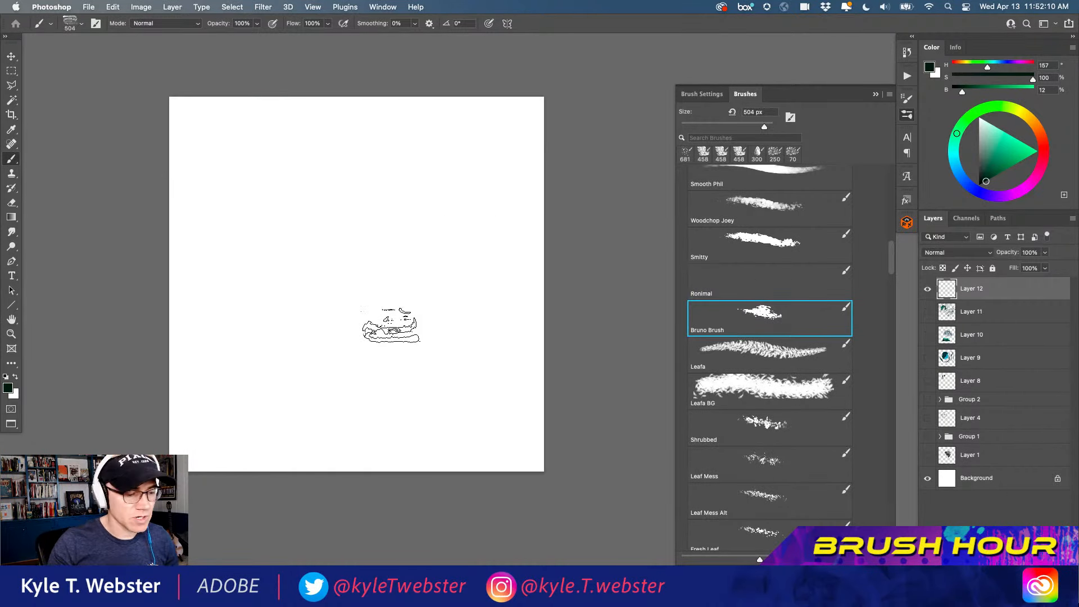
Paint a tall, rough near-black green patch right of the canvas center with the Bruno Brush at 504 px, extending it to the upper edge
mouse_move(391, 326)
mouse_down()
mouse_move(410, 321)
mouse_move(371, 165)
mouse_move(414, 373)
mouse_move(420, 278)
mouse_move(433, 310)
mouse_up()
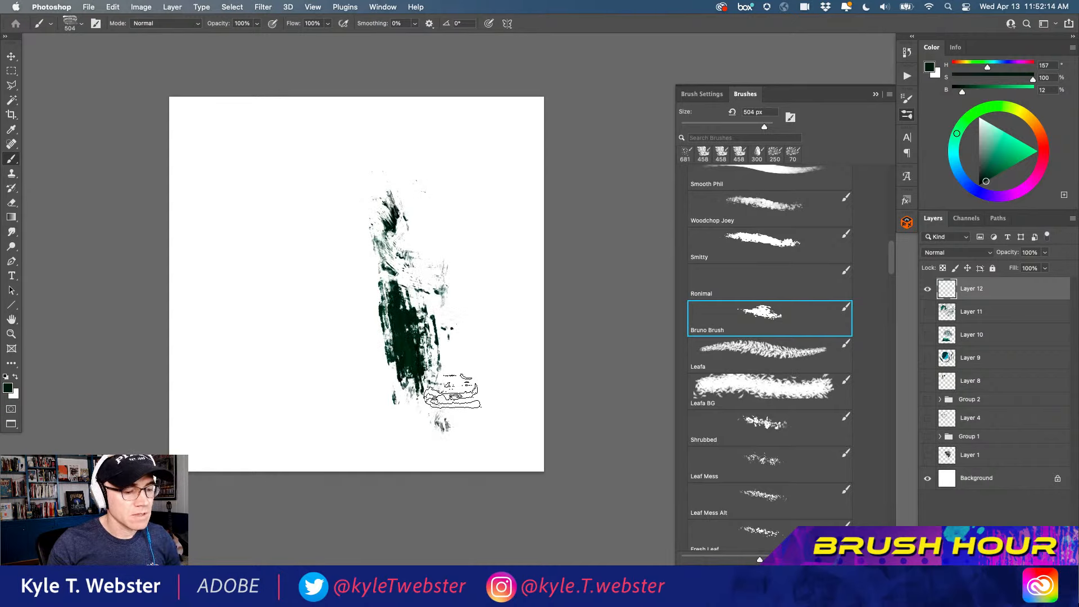
drag(461, 406, 442, 185)
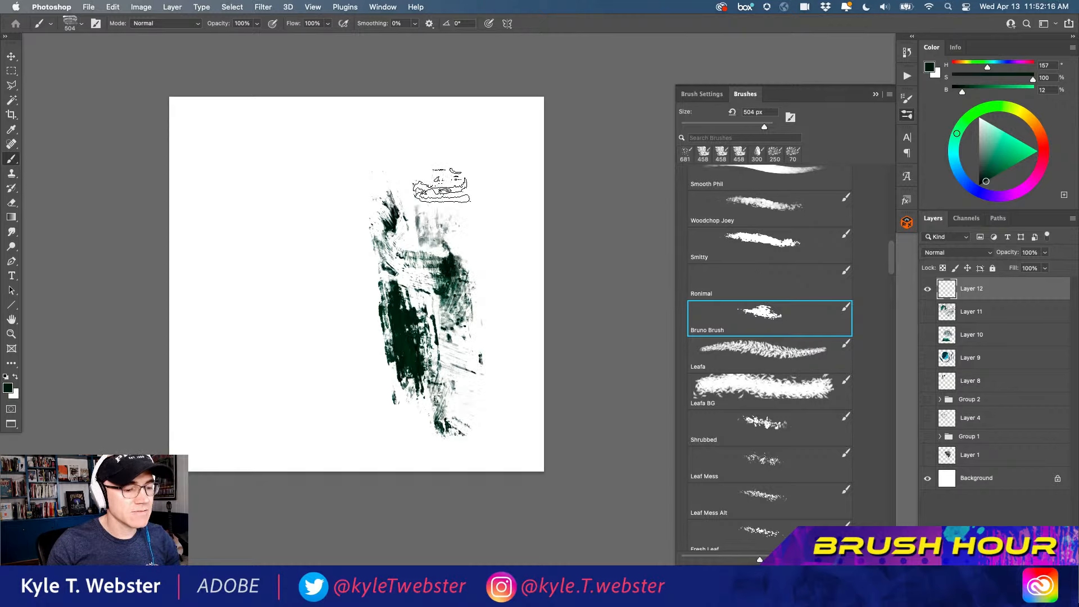
drag(430, 133, 441, 141)
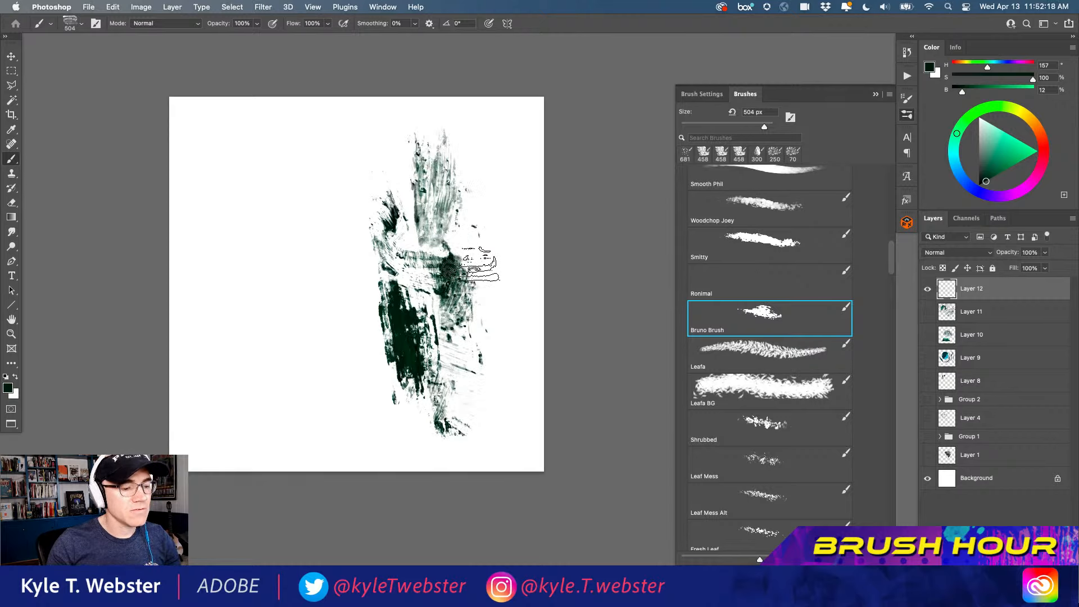
mouse_move(476, 266)
mouse_down()
mouse_move(473, 225)
mouse_move(480, 286)
mouse_move(475, 247)
mouse_move(469, 278)
mouse_up()
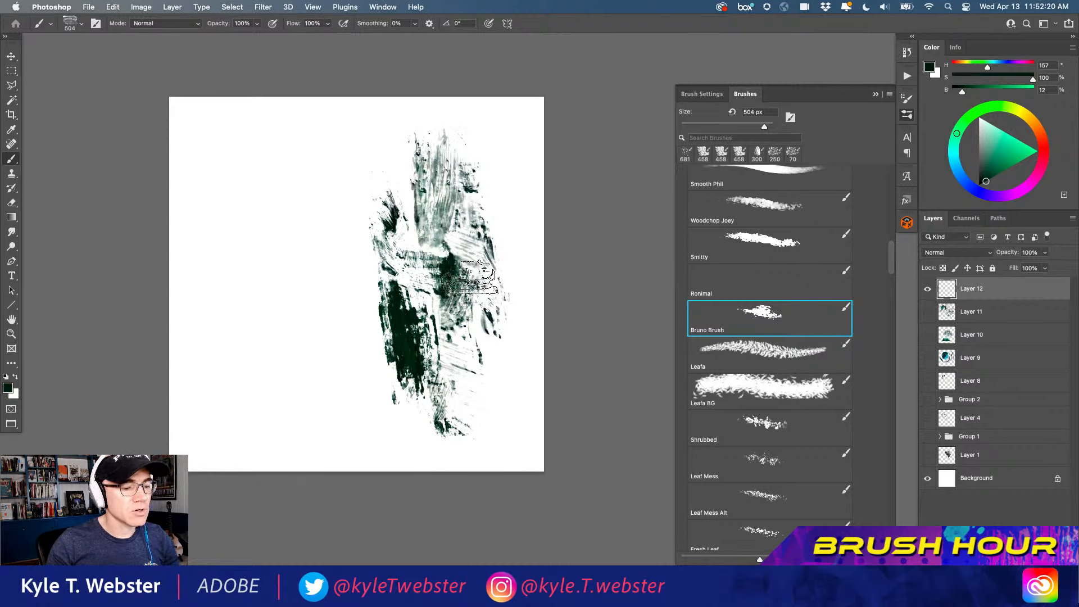
drag(485, 224, 476, 147)
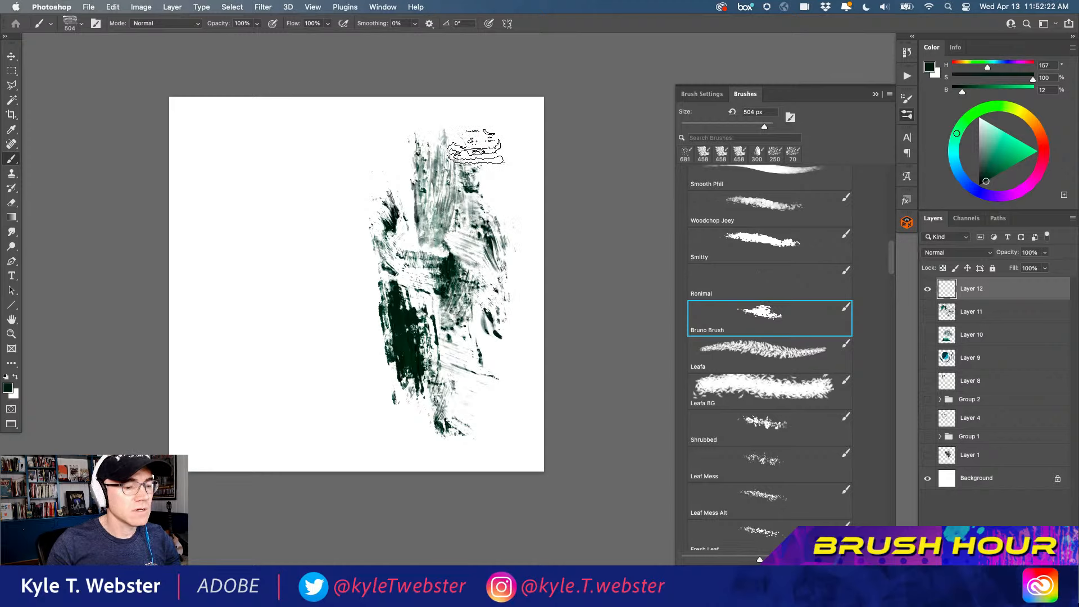
mouse_move(454, 107)
mouse_down()
mouse_move(419, 130)
mouse_move(419, 174)
mouse_move(398, 124)
mouse_up()
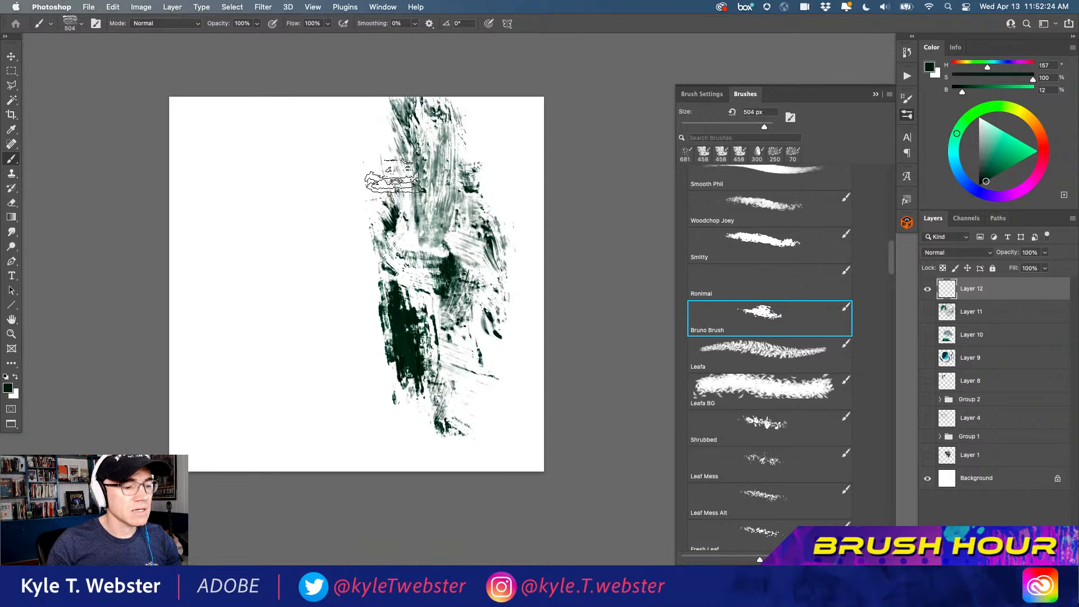
mouse_move(394, 177)
mouse_down()
mouse_move(369, 107)
mouse_move(368, 258)
mouse_up()
Paint a second rough Bruno Brush patch on the canvas's left side and join it to the tall patch across the upper area
super+click(367, 275)
drag(339, 319, 336, 349)
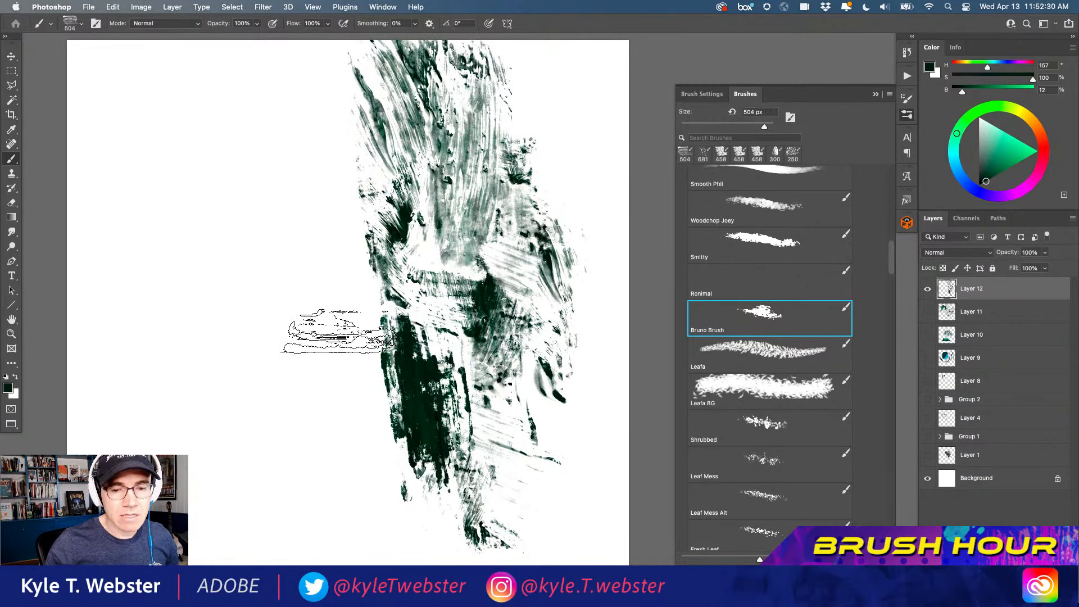
drag(241, 385, 216, 247)
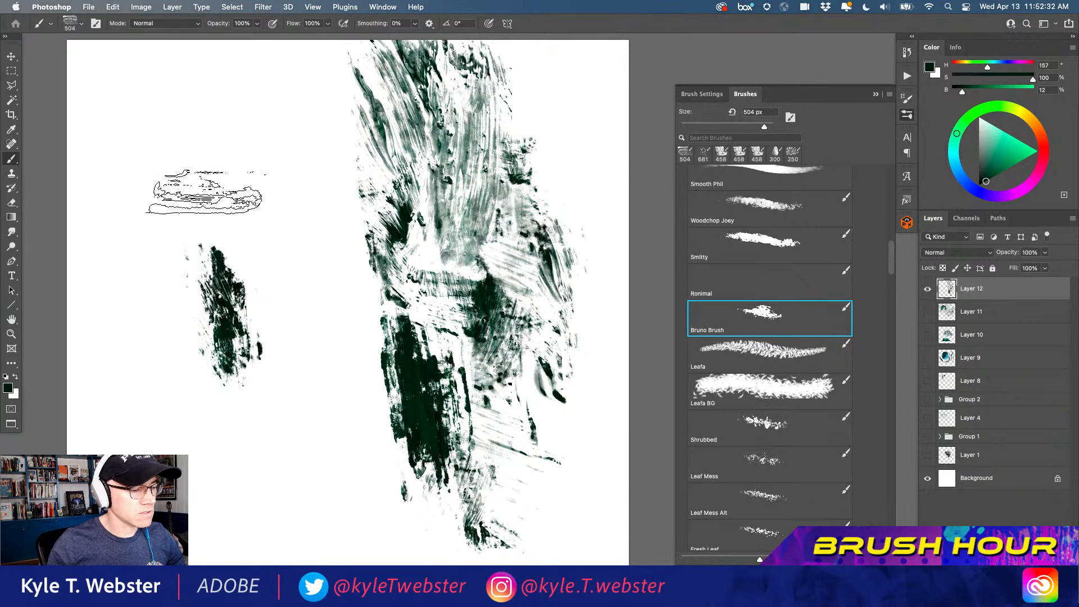
mouse_move(207, 102)
mouse_down()
mouse_move(245, 117)
mouse_move(297, 371)
mouse_up()
alt+super+click(290, 422)
drag(256, 407, 263, 378)
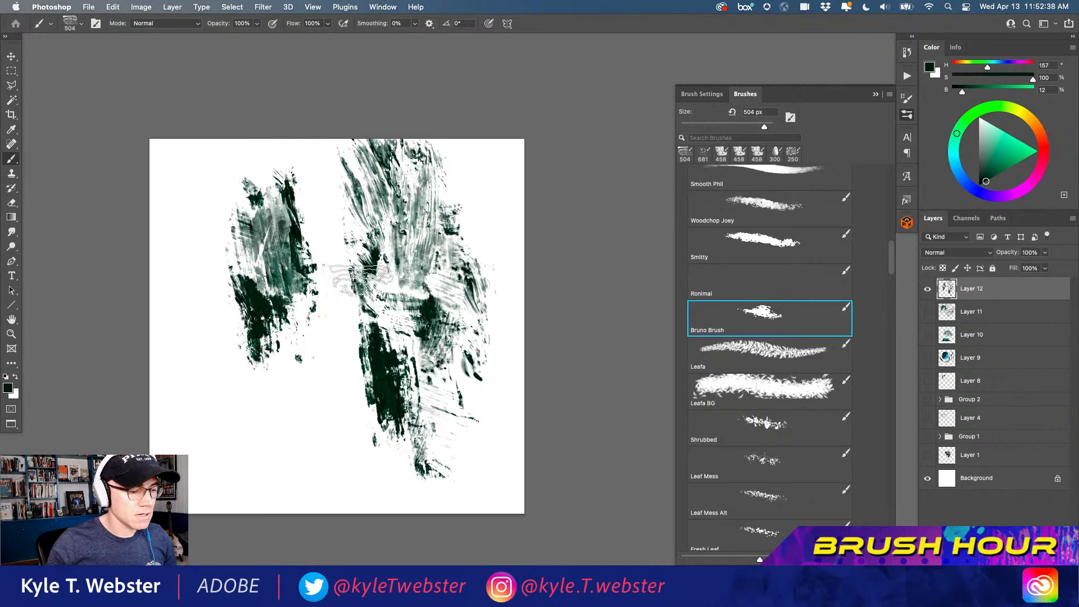
mouse_move(342, 213)
mouse_down()
mouse_move(311, 185)
mouse_move(309, 209)
mouse_move(324, 166)
mouse_move(289, 170)
mouse_move(268, 194)
mouse_move(254, 192)
mouse_move(245, 214)
mouse_move(214, 121)
mouse_move(228, 231)
mouse_move(247, 169)
mouse_up()
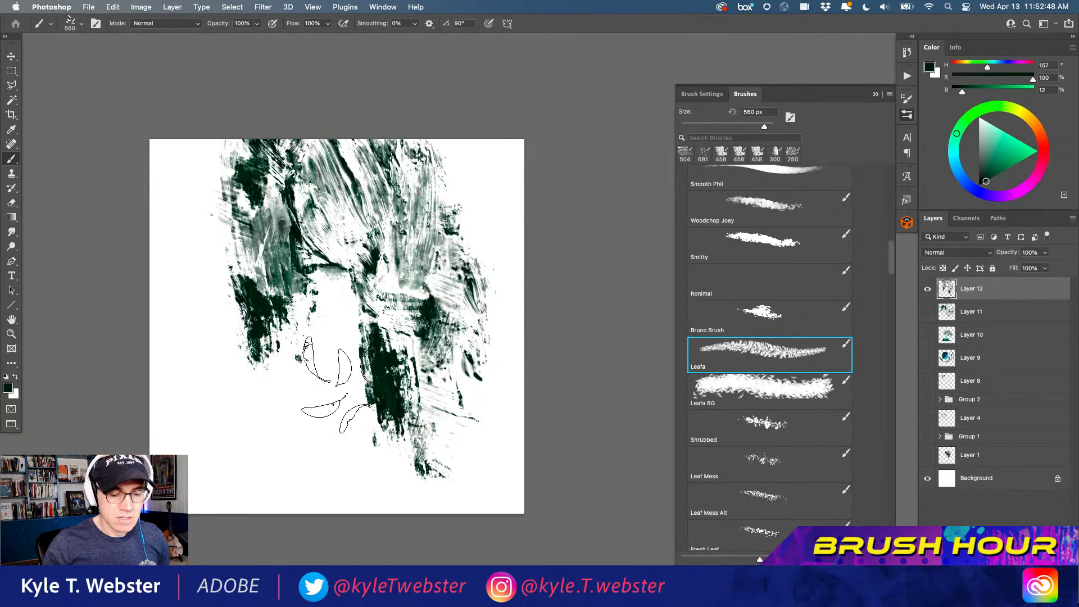
Hide the Bruno Brush layer, add a new layer and paint two dark green leaf clusters with the Leafa brush at 560 px
mouse_move(323, 408)
mouse_down()
mouse_move(423, 281)
mouse_move(343, 247)
mouse_move(336, 327)
mouse_move(358, 303)
mouse_move(264, 215)
mouse_up()
click(928, 290)
key(super+shift+alt+n)
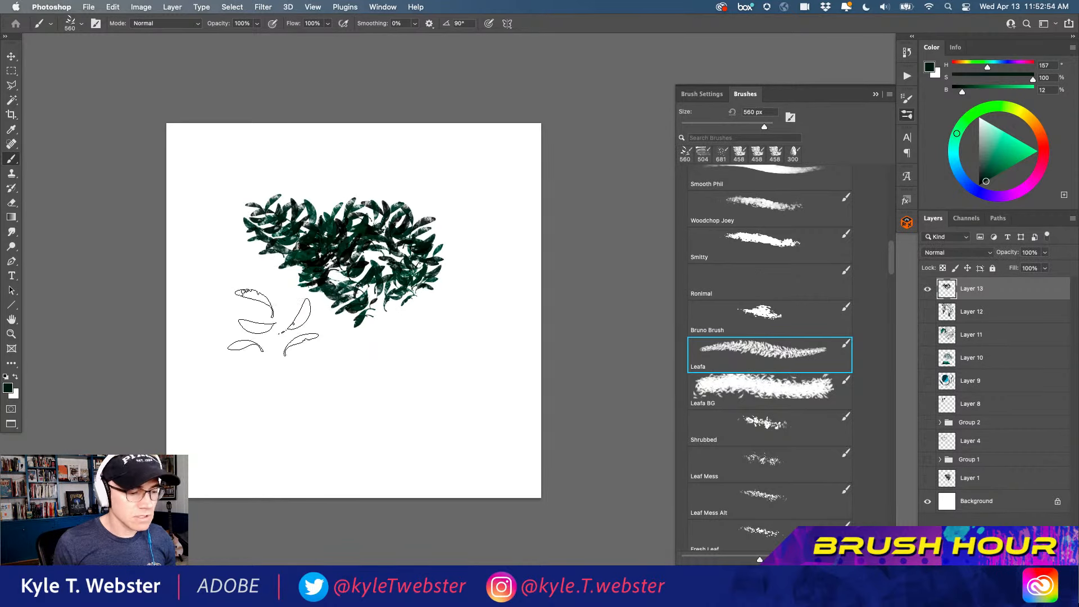
mouse_move(274, 322)
mouse_down()
mouse_move(263, 282)
mouse_move(270, 330)
mouse_move(253, 345)
mouse_move(225, 302)
mouse_move(292, 338)
mouse_move(276, 295)
mouse_move(253, 312)
mouse_move(258, 354)
mouse_move(242, 354)
mouse_move(215, 303)
mouse_move(210, 336)
mouse_move(163, 258)
mouse_up()
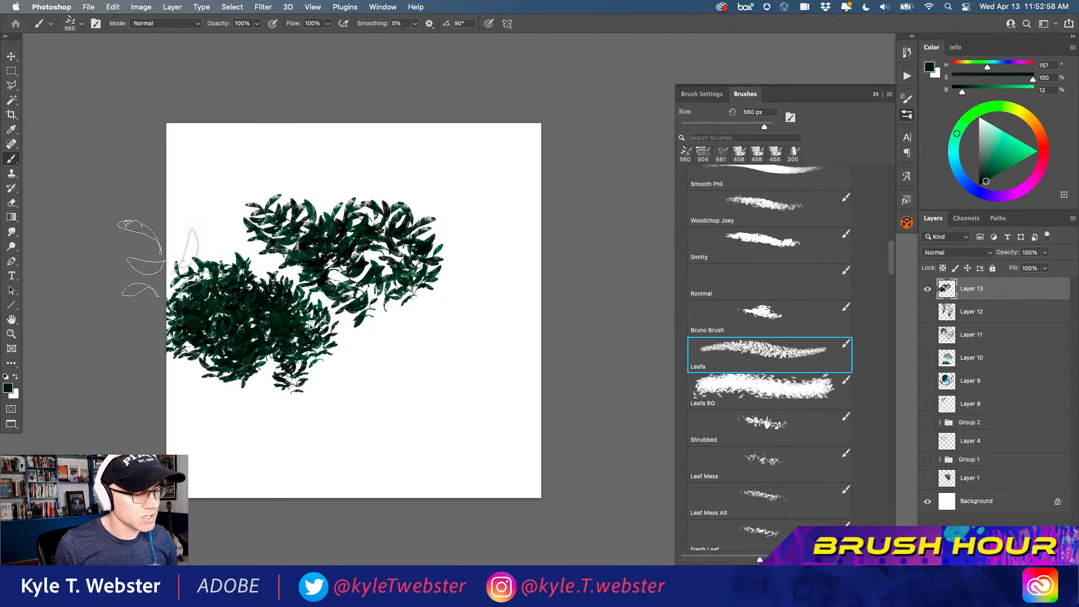
Paint lighter green (H 157, S 40, B 53) Leafa leaves over the upper parts of both dark leaf clusters
mouse_move(293, 275)
mouse_down()
mouse_move(262, 308)
mouse_move(233, 280)
mouse_move(208, 291)
mouse_move(230, 339)
mouse_move(295, 302)
mouse_move(203, 282)
mouse_move(186, 316)
mouse_move(212, 273)
mouse_up()
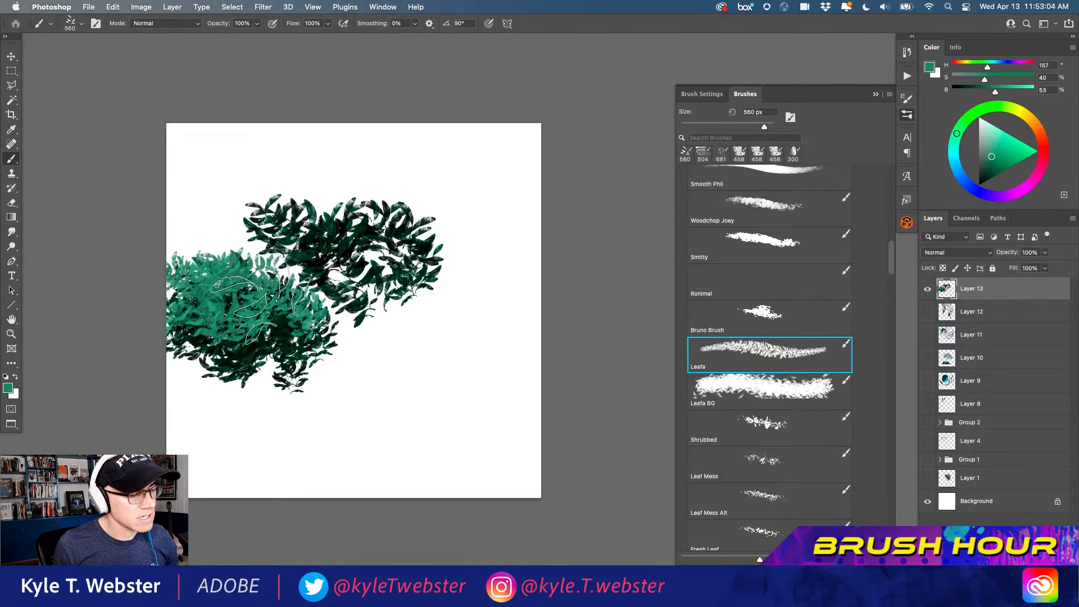
drag(291, 312, 274, 285)
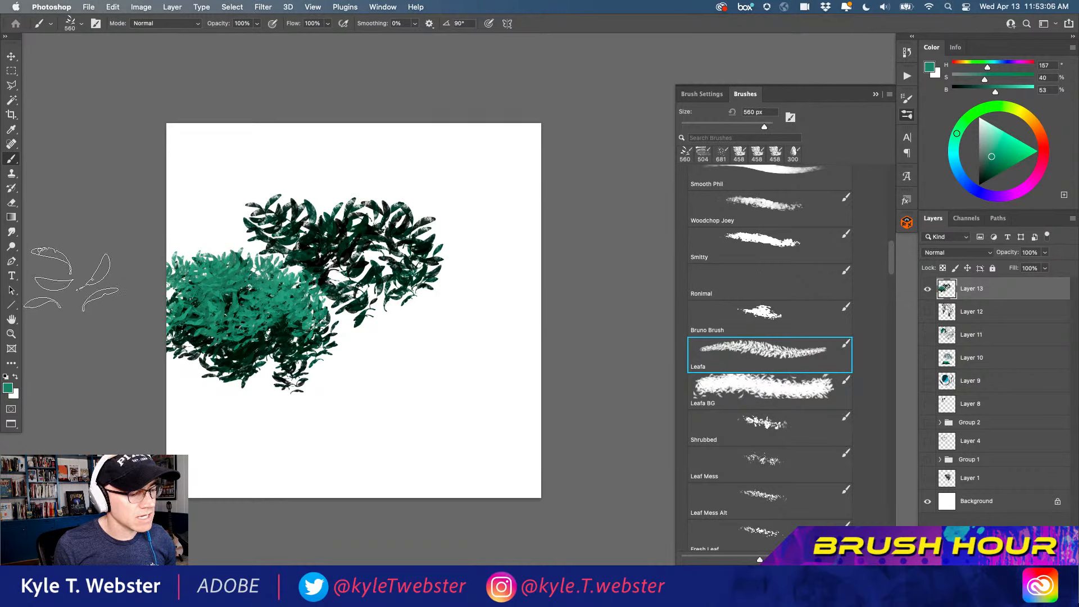
mouse_move(259, 225)
mouse_down()
mouse_move(360, 203)
mouse_move(427, 236)
mouse_move(394, 213)
mouse_up()
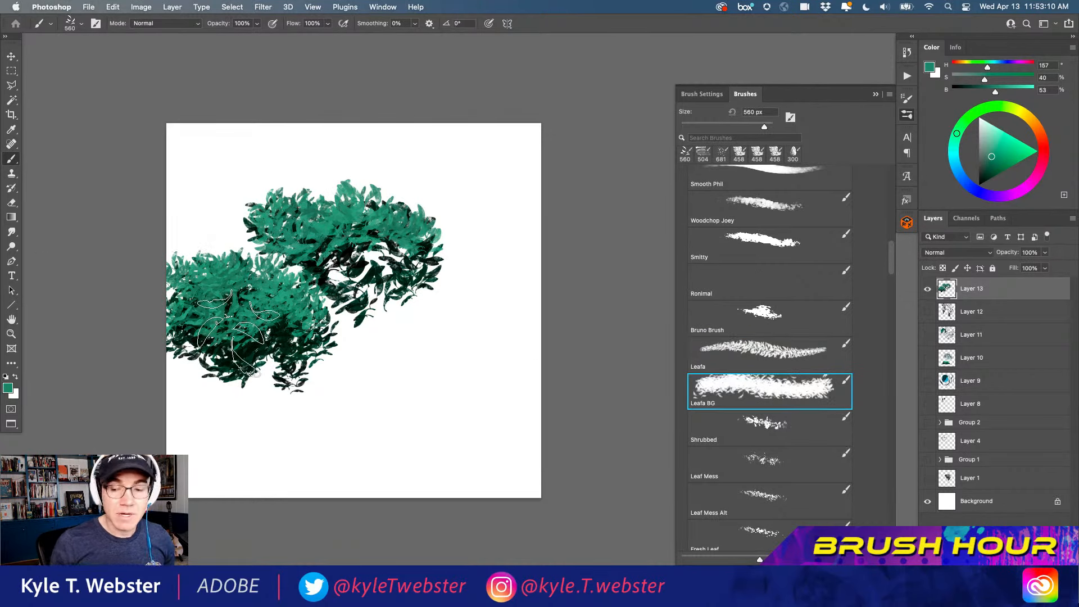
Clear the leaf clusters from the layer and cover the whole canvas with varied green leaves using Leafa BG at 560 px
key(Delete)
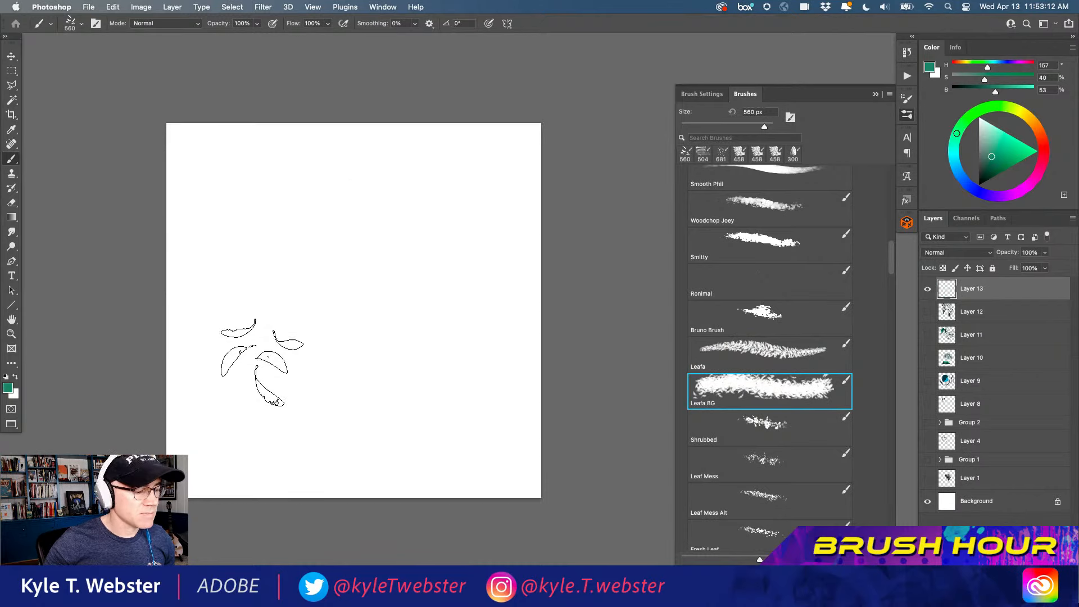
mouse_move(498, 482)
mouse_down()
mouse_move(494, 96)
mouse_move(433, 73)
mouse_move(349, 91)
mouse_move(101, 35)
mouse_up()
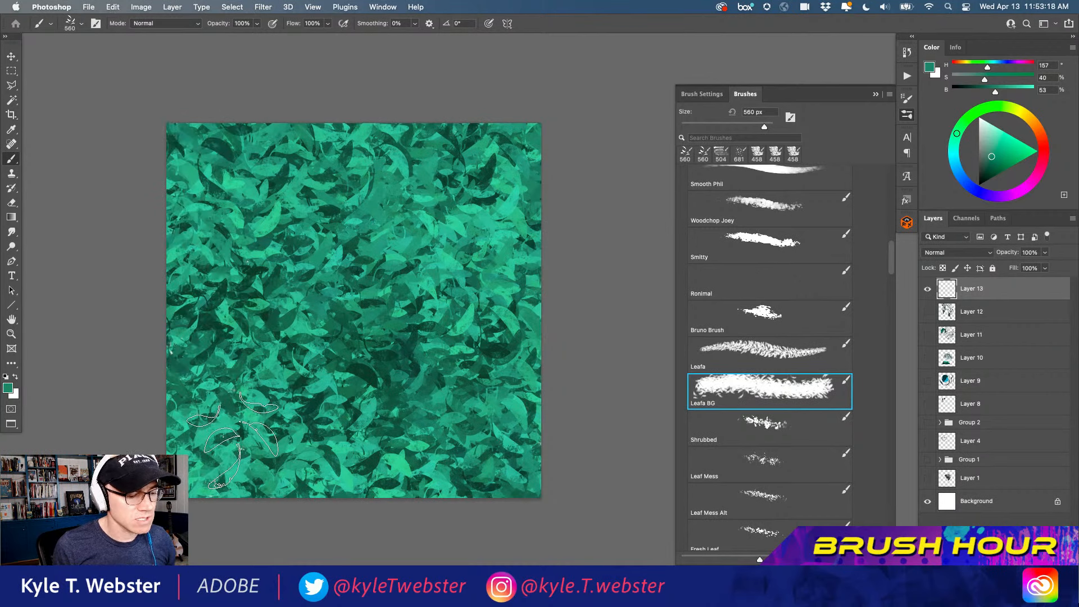
mouse_move(559, 480)
mouse_down()
mouse_move(185, 360)
mouse_move(152, 272)
mouse_move(157, 157)
mouse_move(631, 163)
mouse_up()
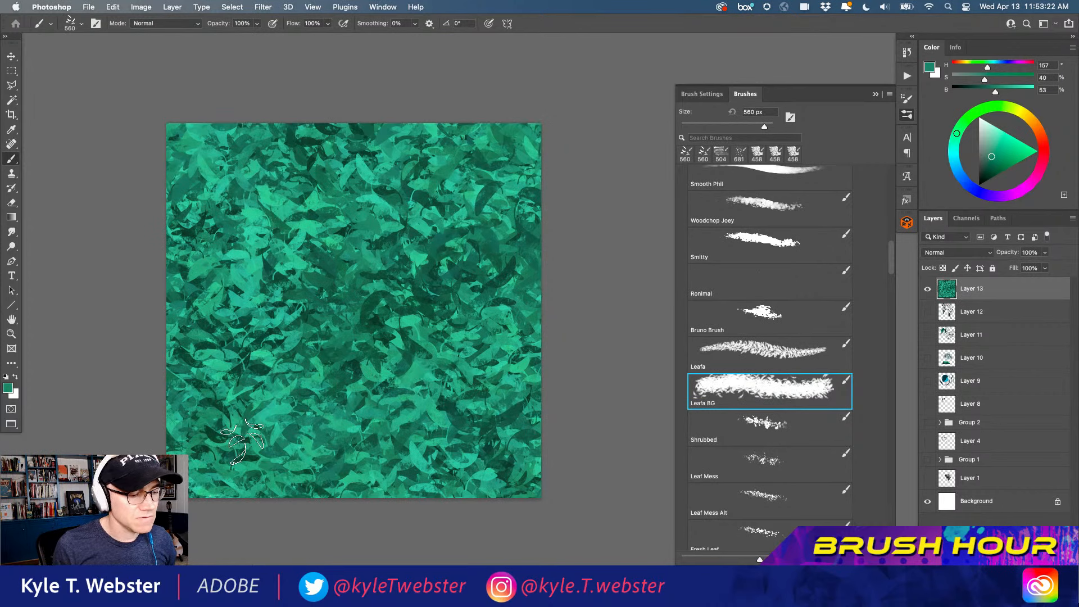
Work another pass of Leafa BG leaves over the green leaf background
super+click(297, 412)
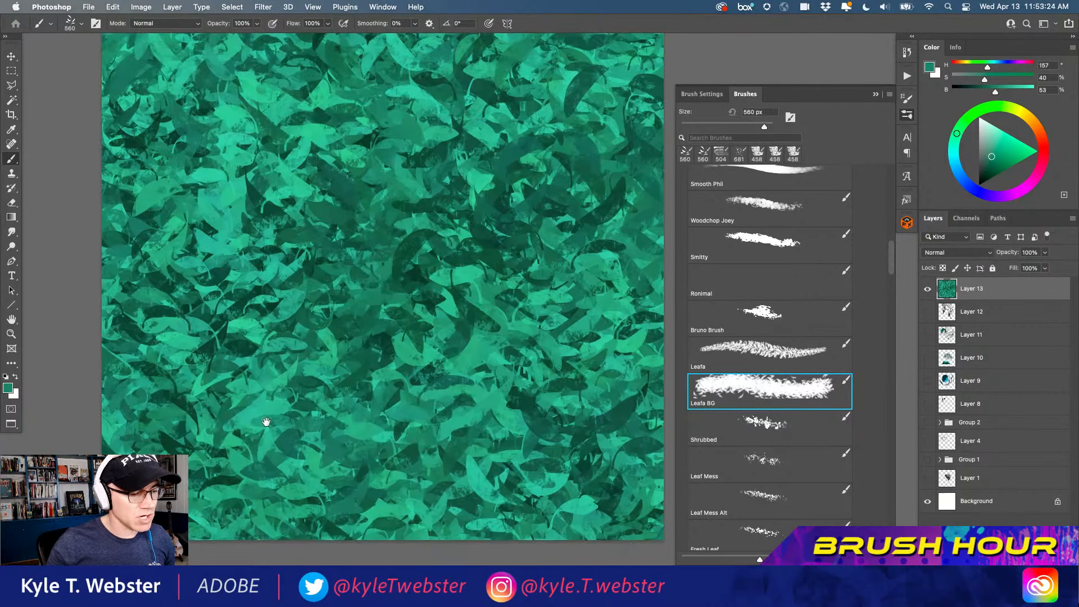
drag(265, 422, 274, 457)
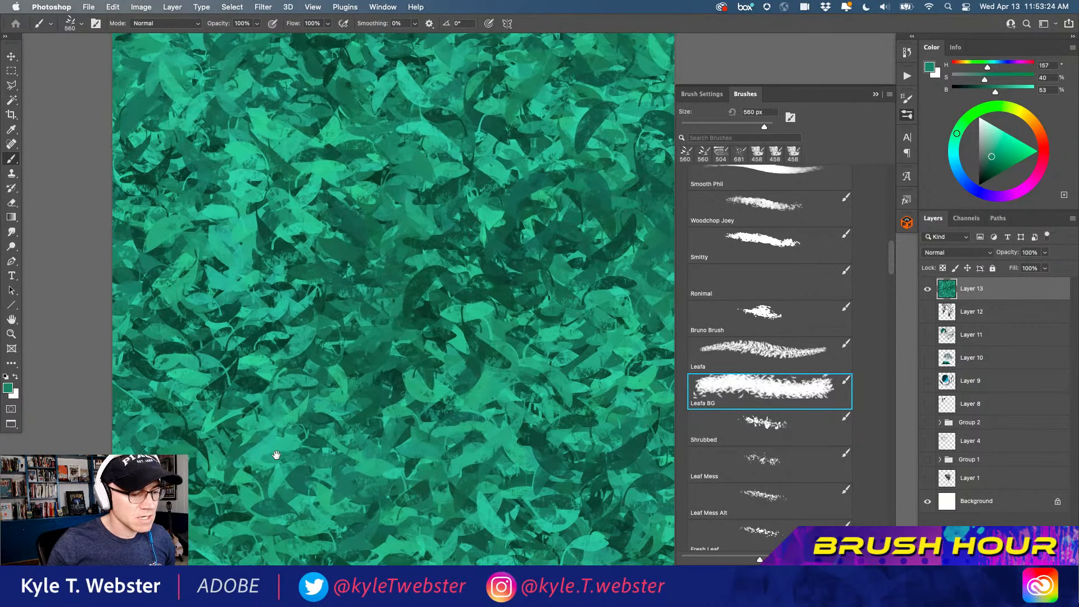
alt+super+click(275, 413)
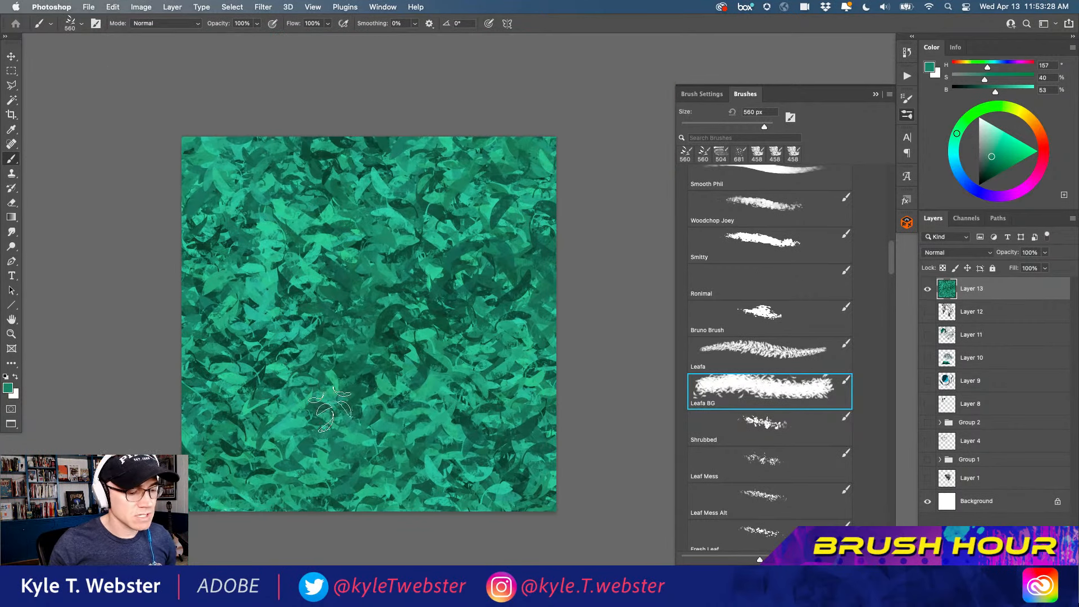
mouse_move(355, 334)
mouse_down()
mouse_move(530, 250)
mouse_move(521, 98)
mouse_move(525, 271)
mouse_move(389, 490)
mouse_move(390, 510)
mouse_move(452, 339)
mouse_move(362, 367)
mouse_move(383, 419)
mouse_move(440, 291)
mouse_move(439, 202)
mouse_move(540, 173)
mouse_move(381, 234)
mouse_move(334, 174)
mouse_move(358, 151)
mouse_move(551, 142)
mouse_move(480, 181)
mouse_move(575, 310)
mouse_move(368, 235)
mouse_move(349, 321)
mouse_move(353, 227)
mouse_move(260, 251)
mouse_move(215, 298)
mouse_move(165, 199)
mouse_move(294, 341)
mouse_move(342, 301)
mouse_move(337, 244)
mouse_move(232, 263)
mouse_move(227, 337)
mouse_move(283, 417)
mouse_move(179, 345)
mouse_move(223, 496)
mouse_move(372, 462)
mouse_move(404, 266)
mouse_move(398, 254)
mouse_move(272, 214)
mouse_up()
mouse_move(373, 388)
mouse_down()
mouse_move(534, 186)
mouse_move(495, 461)
mouse_move(540, 315)
mouse_up()
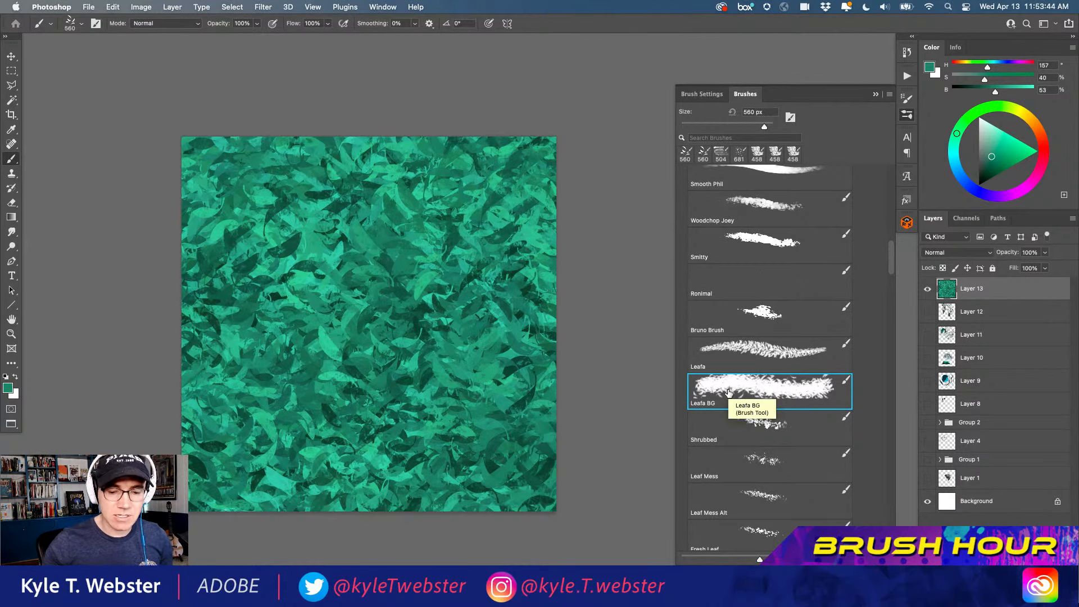
Hide the leaf background layer, add a new layer and paint a green foliage clump near the center with Shrubbed at 500 px
click(928, 289)
key(alt+shift+super+n)
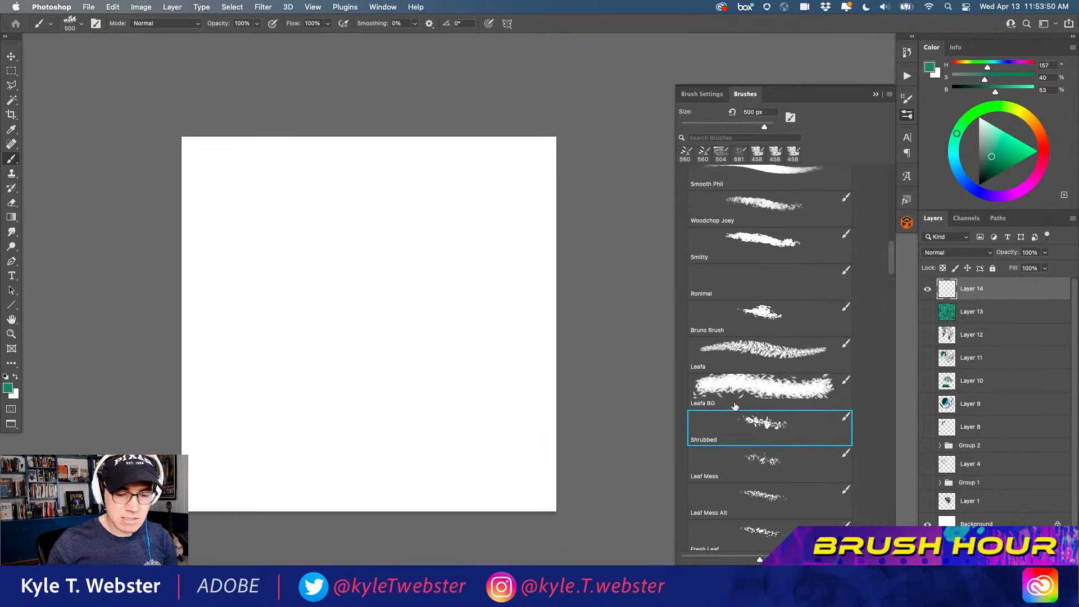
scroll(890, 264, down, 3)
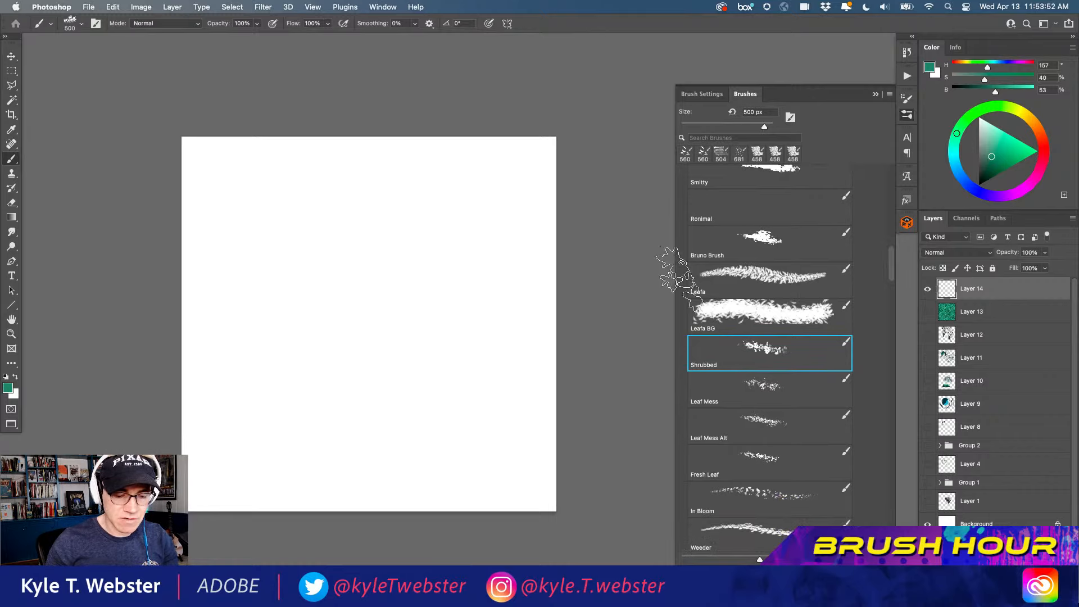
mouse_move(404, 326)
mouse_down()
mouse_move(386, 285)
mouse_move(340, 274)
mouse_move(337, 234)
mouse_move(264, 250)
mouse_move(384, 178)
mouse_up()
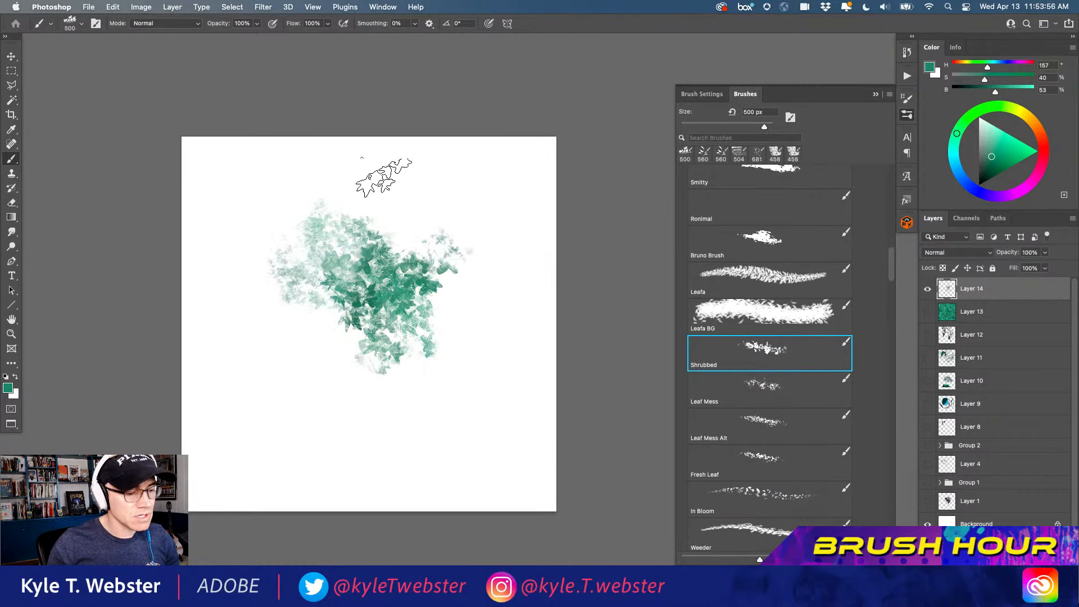
Paint more green foliage around the clump with the Leaf Mess, Leaf Mess Alt and Fresh Leaf brushes at 600 px
mouse_move(446, 239)
mouse_down()
mouse_move(414, 222)
mouse_move(450, 210)
mouse_move(418, 278)
mouse_move(480, 256)
mouse_move(468, 227)
mouse_move(492, 223)
mouse_move(469, 204)
mouse_move(435, 206)
mouse_move(446, 184)
mouse_move(312, 205)
mouse_move(441, 247)
mouse_up()
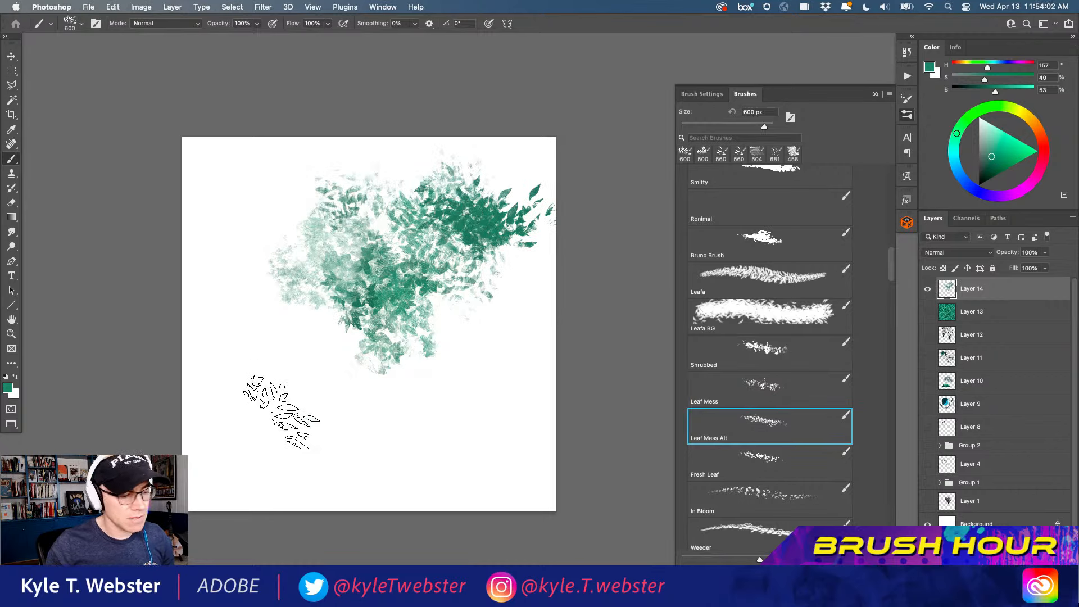
mouse_move(265, 410)
mouse_down()
mouse_move(241, 397)
mouse_move(234, 313)
mouse_move(253, 337)
mouse_move(241, 313)
mouse_move(337, 337)
mouse_up()
mouse_move(526, 351)
mouse_down()
mouse_move(487, 390)
mouse_move(445, 398)
mouse_move(506, 366)
mouse_move(470, 331)
mouse_move(506, 320)
mouse_move(365, 378)
mouse_up()
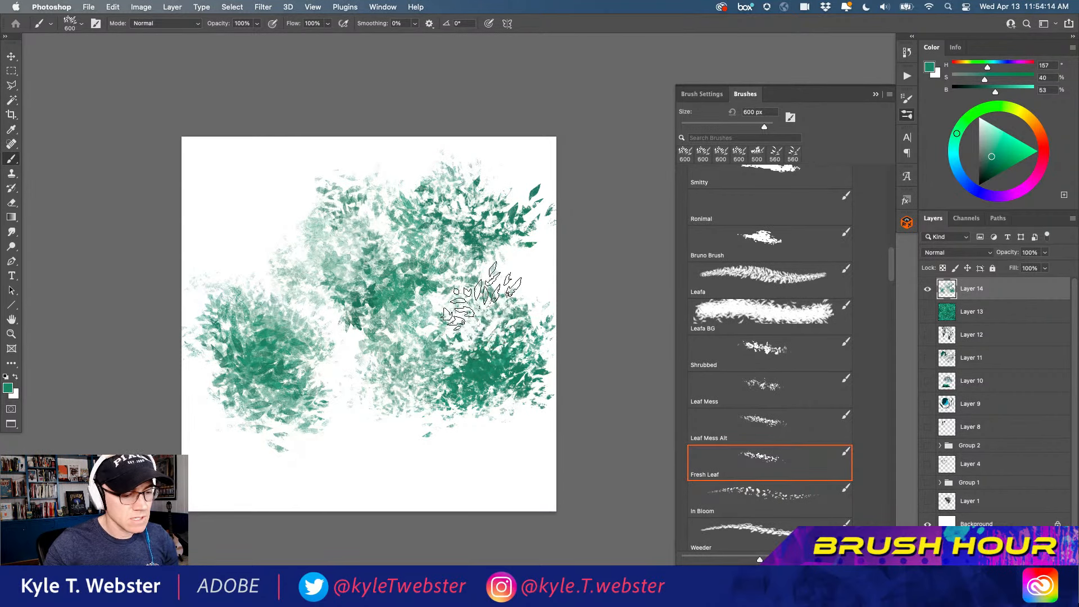
mouse_move(264, 338)
mouse_down()
mouse_move(264, 400)
mouse_move(124, 343)
mouse_move(224, 368)
mouse_move(262, 329)
mouse_move(143, 259)
mouse_up()
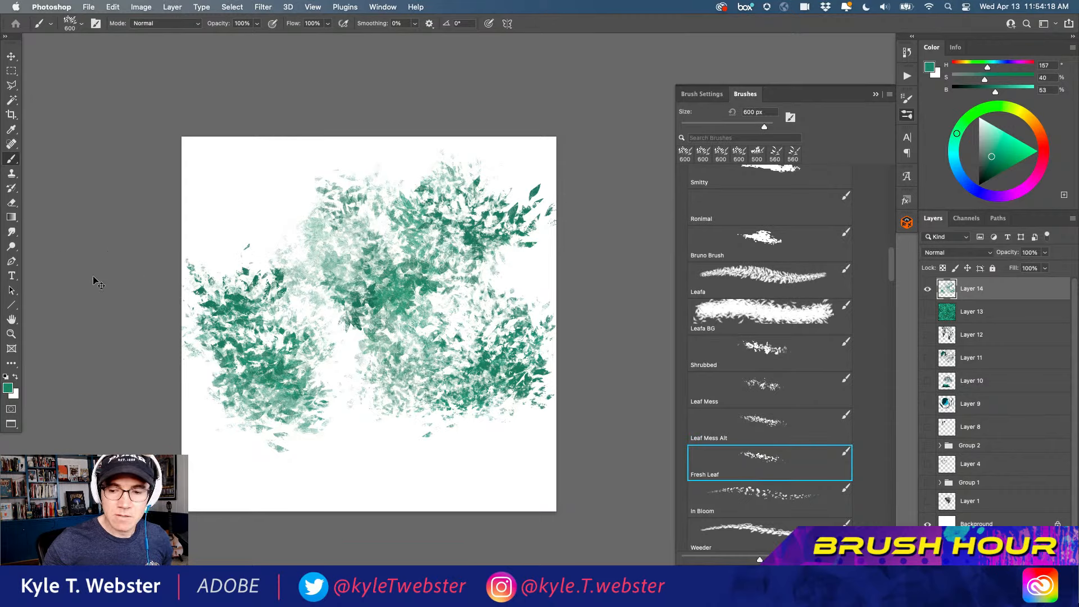
Clear the foliage from the layer and paint a wide band of green blossoms with the In Bloom brush at 516 px
key(super+a)
key(BackSpace)
key(super+d)
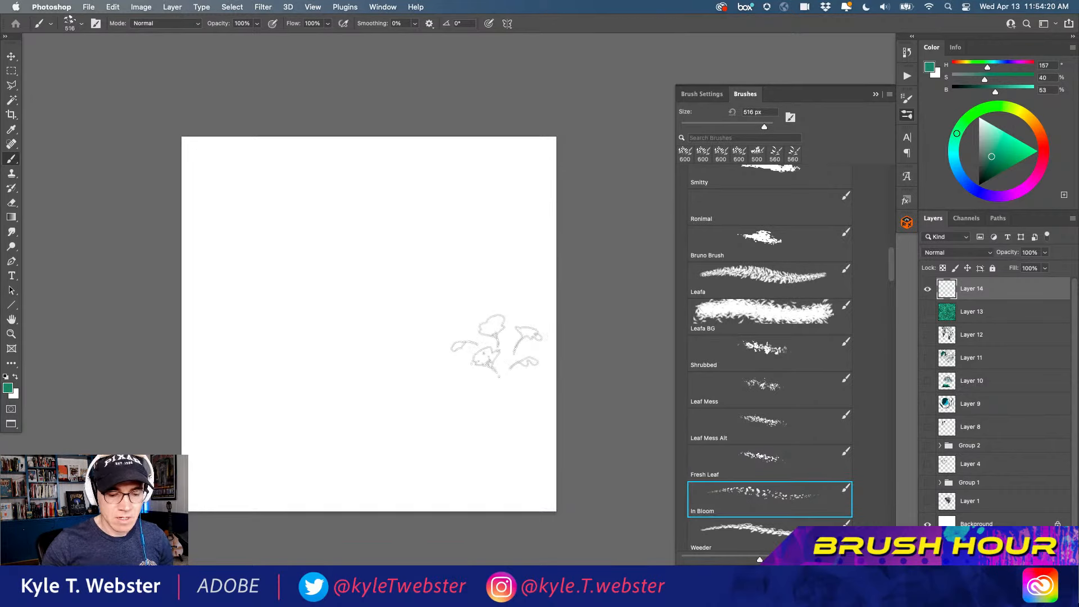
super+click(421, 379)
mouse_move(402, 385)
mouse_down()
mouse_move(444, 346)
mouse_move(382, 365)
mouse_move(466, 337)
mouse_move(506, 371)
mouse_move(460, 360)
mouse_move(522, 315)
mouse_move(472, 371)
mouse_move(369, 316)
mouse_move(313, 315)
mouse_move(337, 366)
mouse_move(213, 326)
mouse_move(186, 394)
mouse_up()
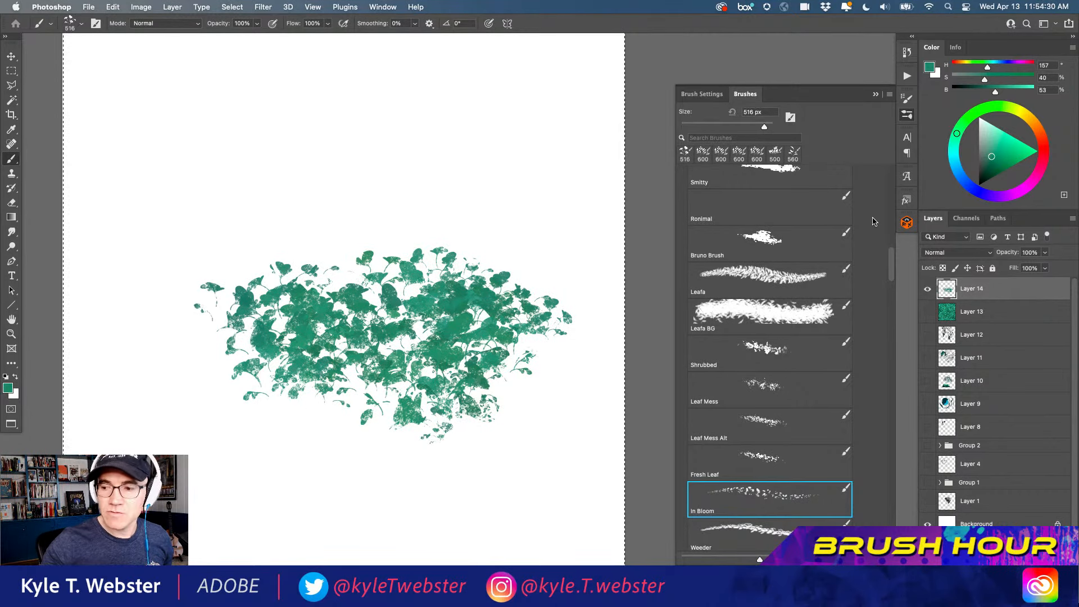
Clear the blossoms and fill the layer with solid green (H 157, S 40, B 53)
key(Delete)
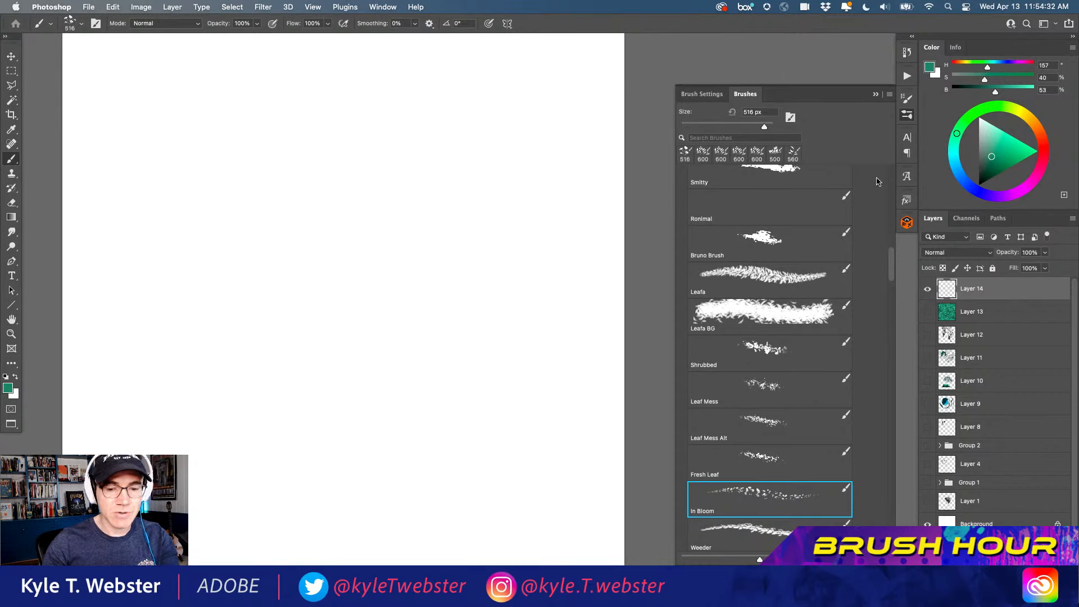
key(alt+BackSpace)
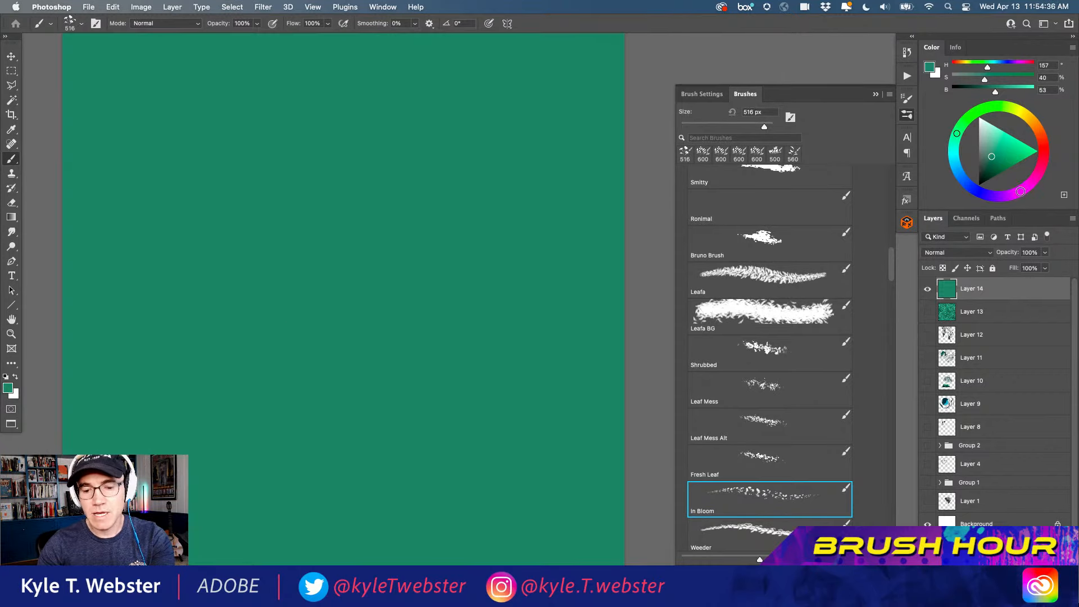
Paint a cluster of orange blossoms (H 41, S 78, B 99) across the center of the green fill with the In Bloom brush at 516 px
click(1020, 192)
click(1009, 137)
click(1025, 113)
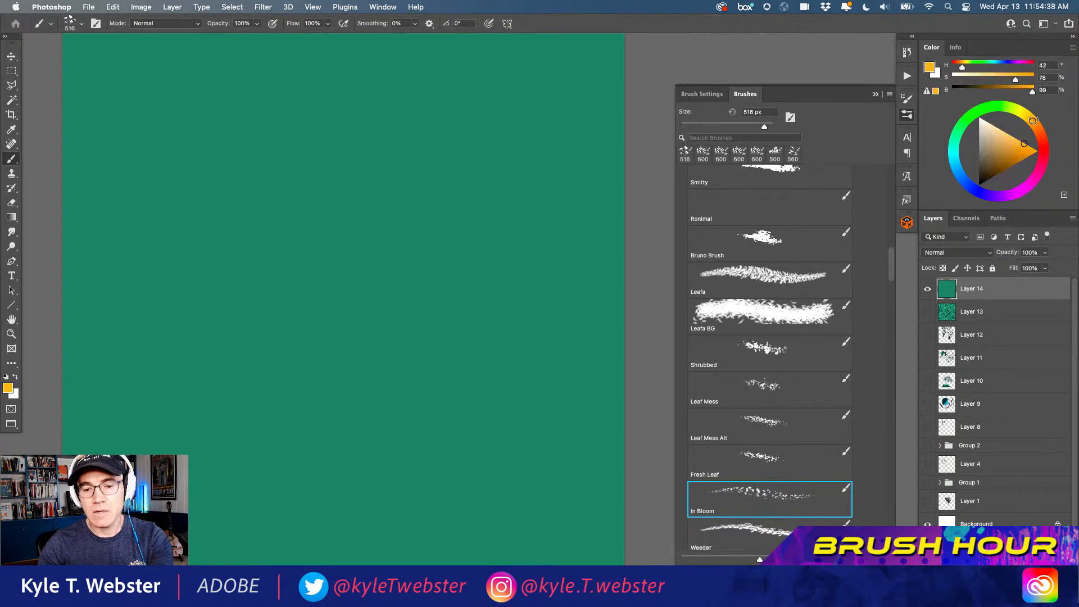
mouse_move(470, 245)
mouse_down()
mouse_move(378, 278)
mouse_move(455, 379)
mouse_move(457, 309)
mouse_move(426, 279)
mouse_move(339, 338)
mouse_move(370, 357)
mouse_move(341, 325)
mouse_move(301, 342)
mouse_move(303, 363)
mouse_move(254, 347)
mouse_move(298, 325)
mouse_move(236, 348)
mouse_move(194, 346)
mouse_move(517, 303)
mouse_up()
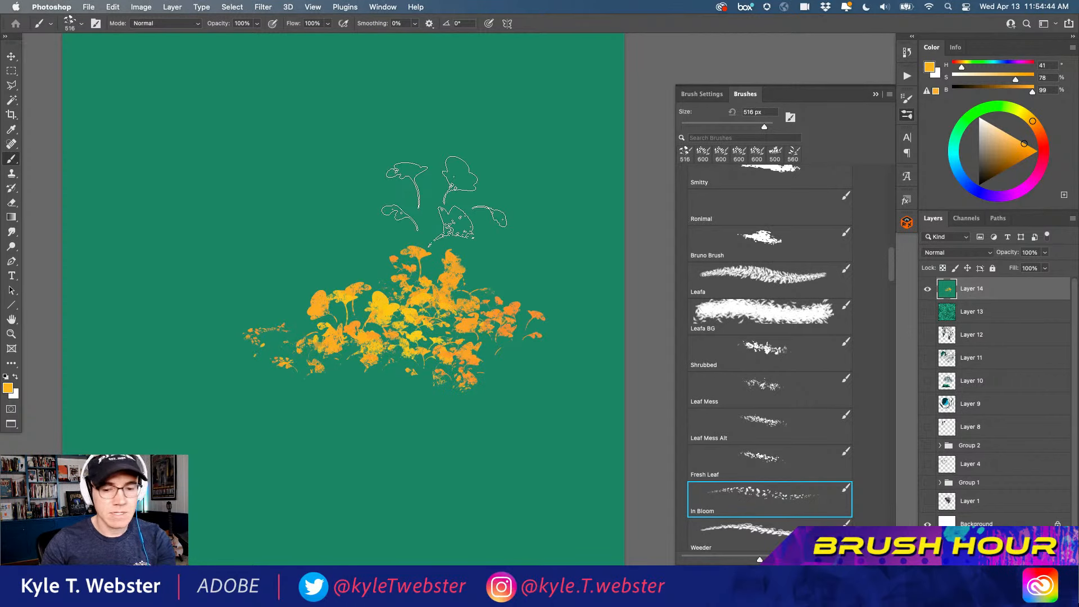
Add pink blossoms (H 315, S 62, B 99) through the orange cluster, up its left side and in thin distant rows above
click(1032, 179)
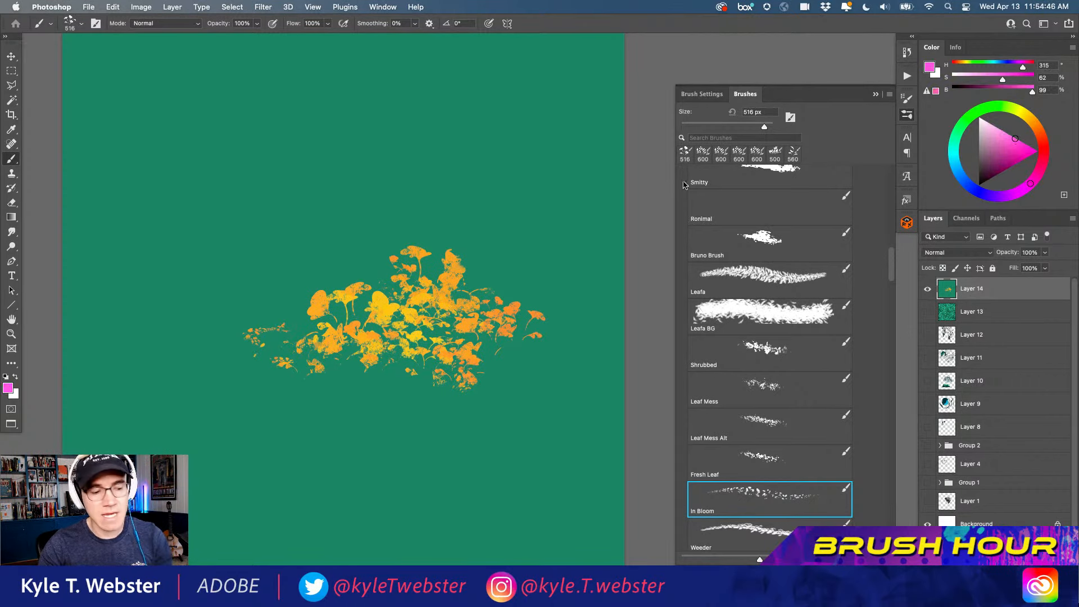
mouse_move(427, 304)
mouse_down()
mouse_move(484, 270)
mouse_move(506, 360)
mouse_move(370, 309)
mouse_move(345, 337)
mouse_move(205, 315)
mouse_move(92, 376)
mouse_up()
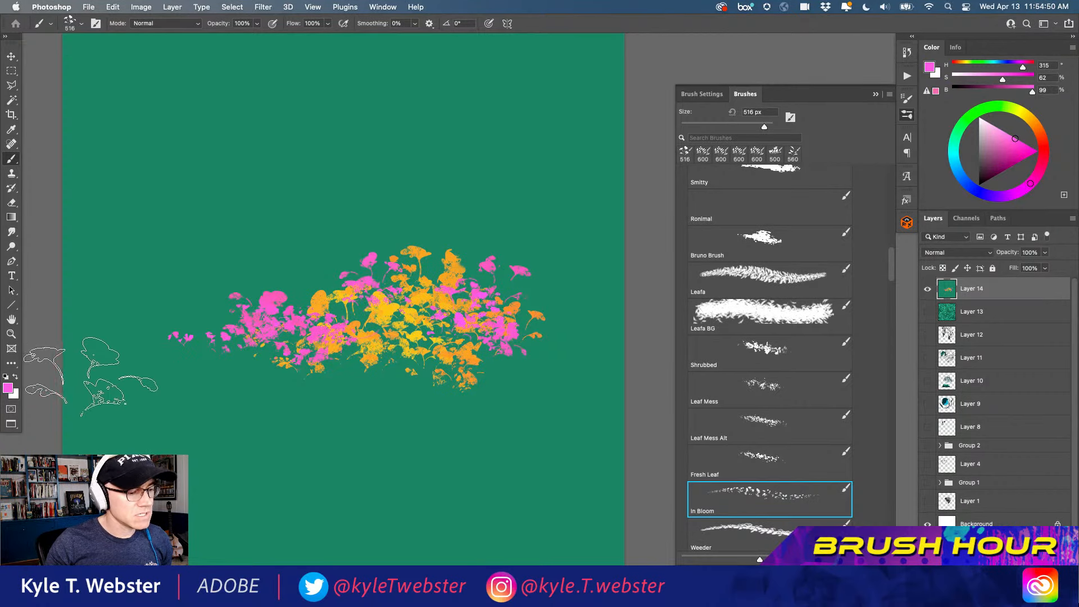
mouse_move(179, 298)
mouse_down()
mouse_move(152, 247)
mouse_move(191, 267)
mouse_move(85, 219)
mouse_move(90, 231)
mouse_move(104, 214)
mouse_up()
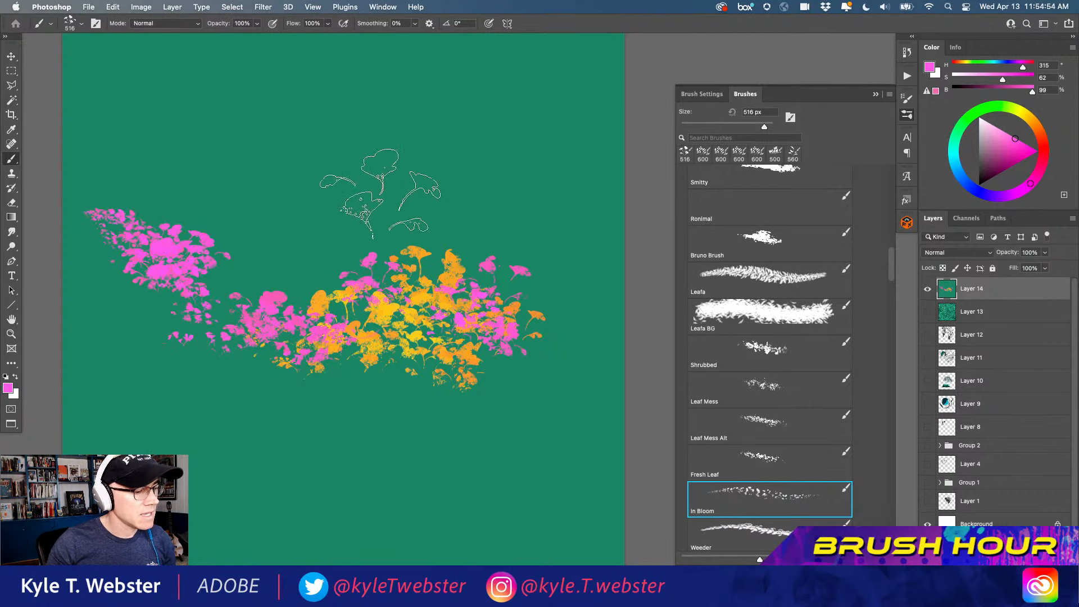
mouse_move(380, 193)
mouse_down()
mouse_move(270, 169)
mouse_move(313, 164)
mouse_move(253, 181)
mouse_move(333, 183)
mouse_move(298, 191)
mouse_up()
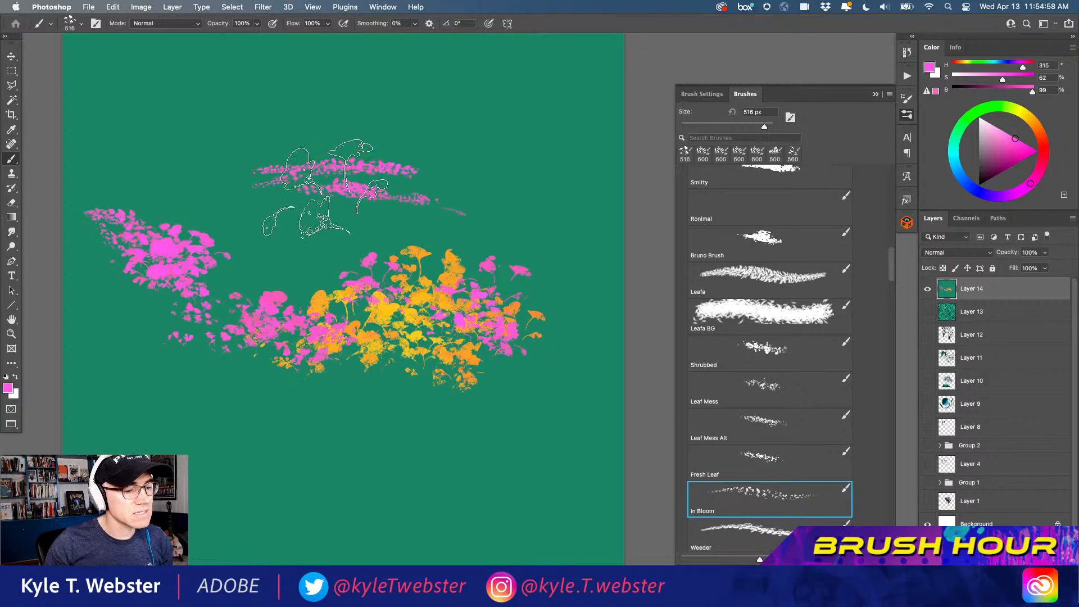
drag(239, 185, 183, 180)
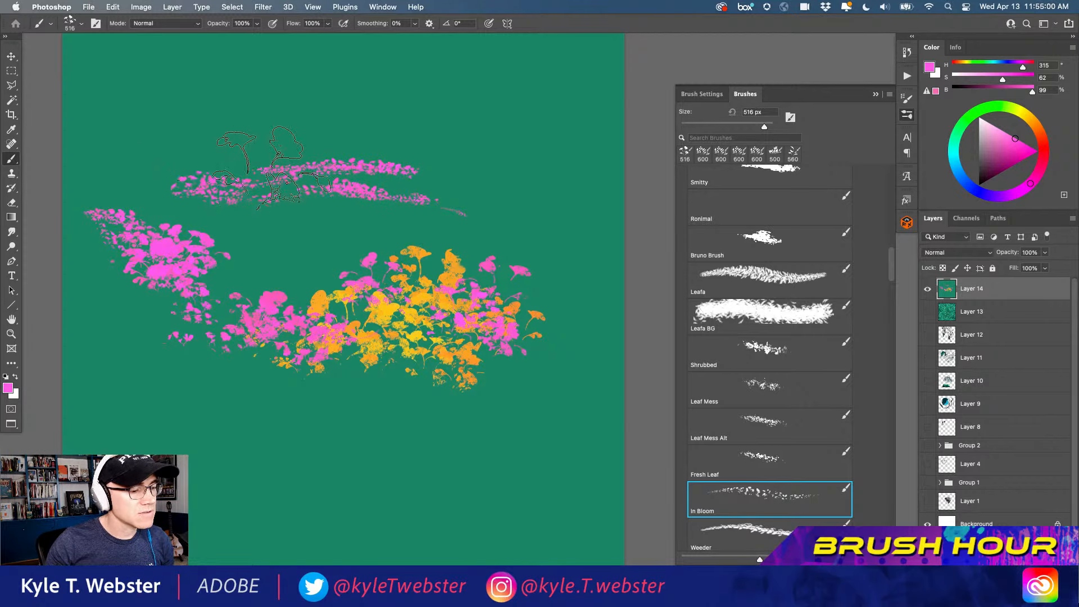
drag(265, 137, 163, 136)
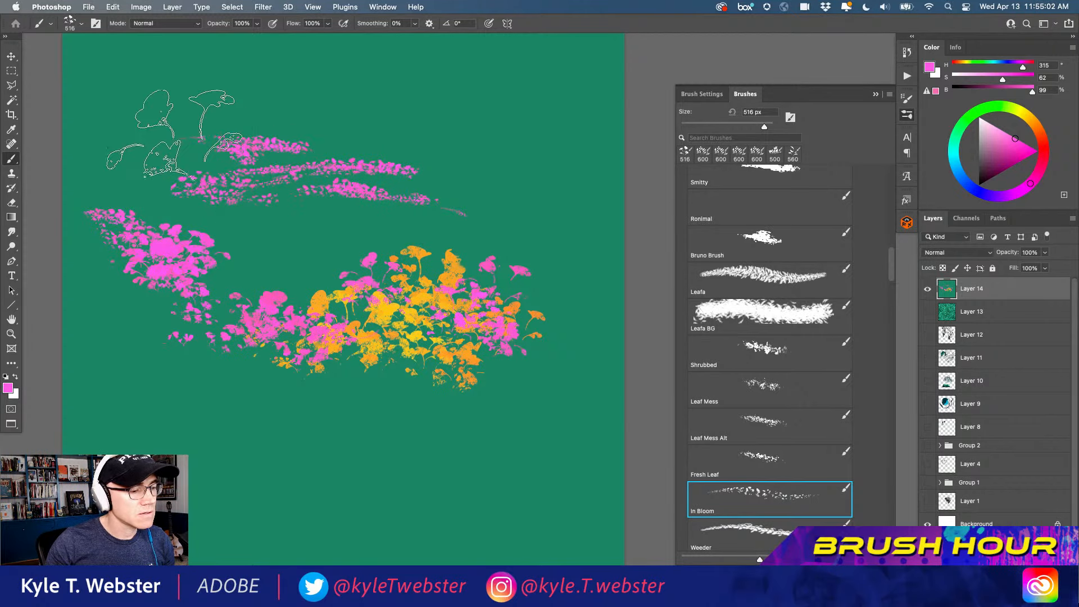
drag(293, 130, 314, 123)
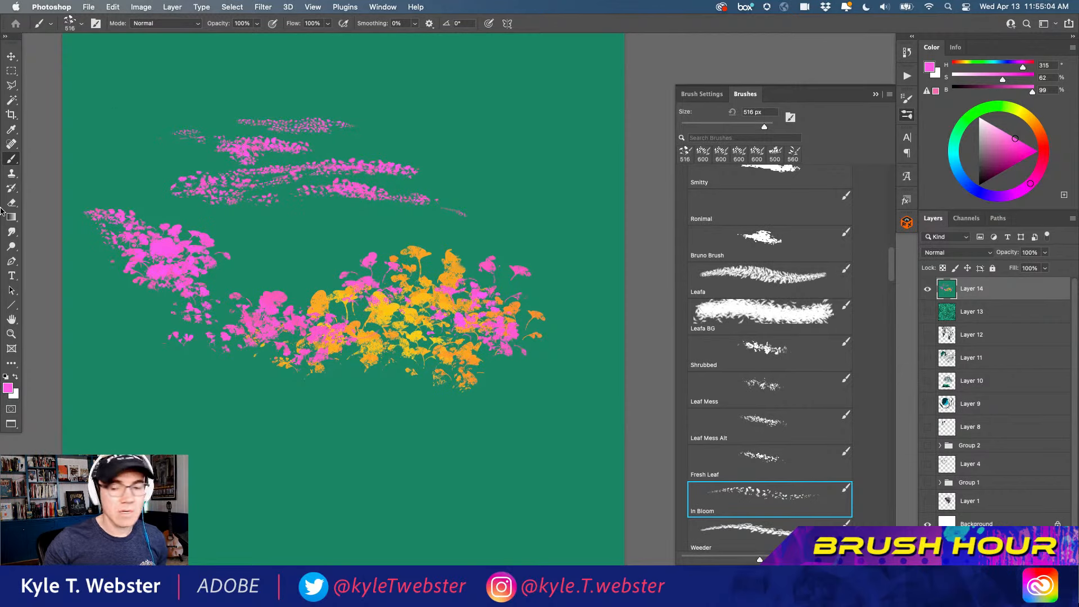
Clear the flower scene from the layer and paint pink leafy stems with the Weeder brush at 466 px
key(BackSpace)
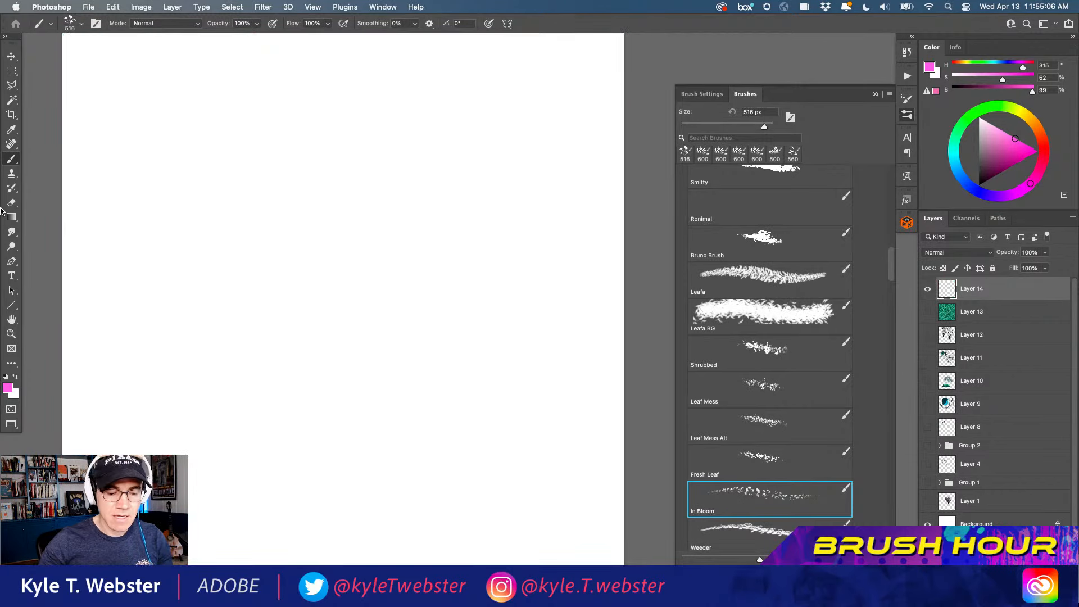
key(period)
scroll(890, 260, down, 5)
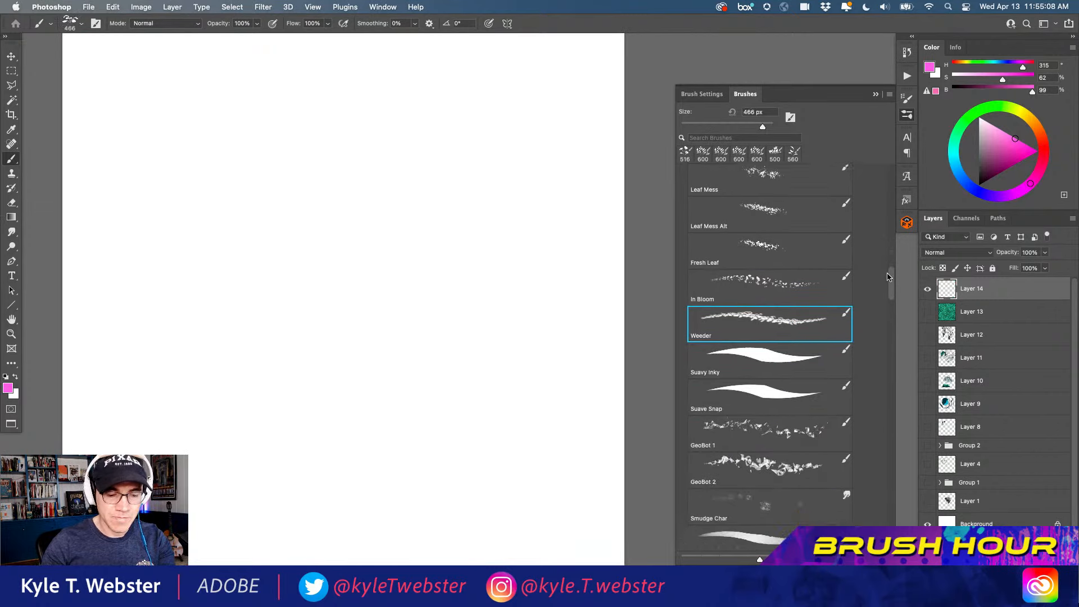
mouse_move(411, 280)
mouse_down()
mouse_move(306, 222)
mouse_move(407, 163)
mouse_up()
drag(334, 464, 217, 253)
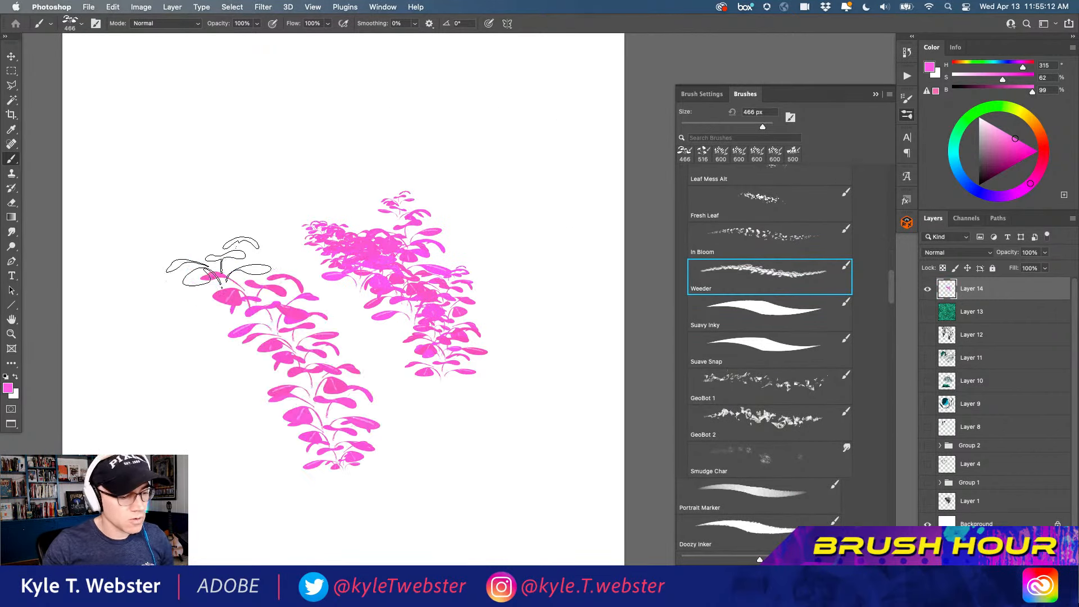
Undo all the Weeder strokes on the layer
key(super+z)
key(super+z)
key(super+z)
key(super+z)
key(super+z)
key(super+z)
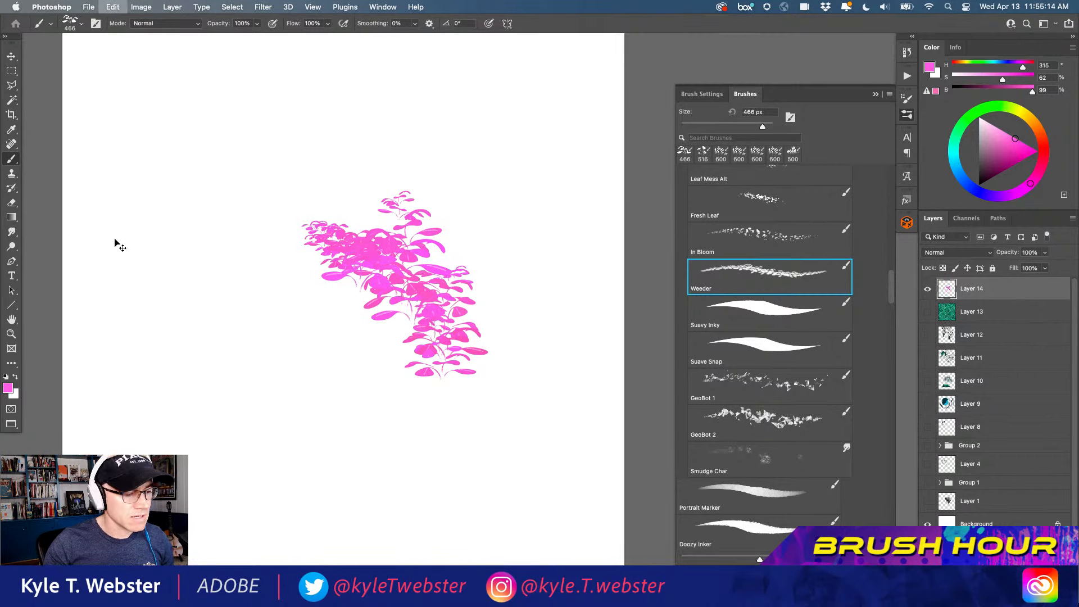
key(super+z)
Draw large looping black lines of varying thickness with the Suavy Inky brush at 30 px
key(period)
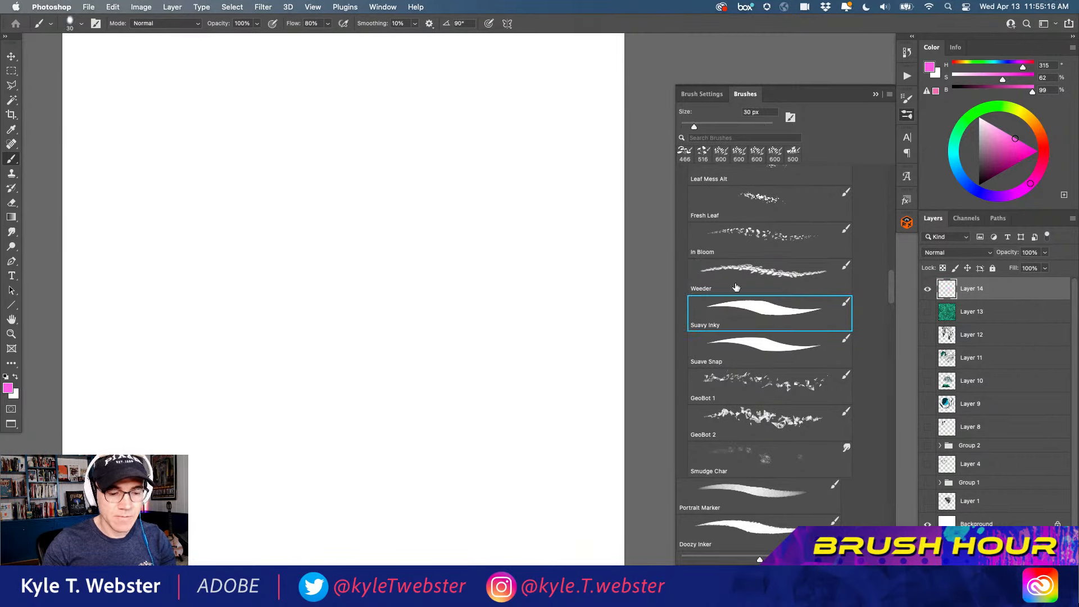
click(5, 377)
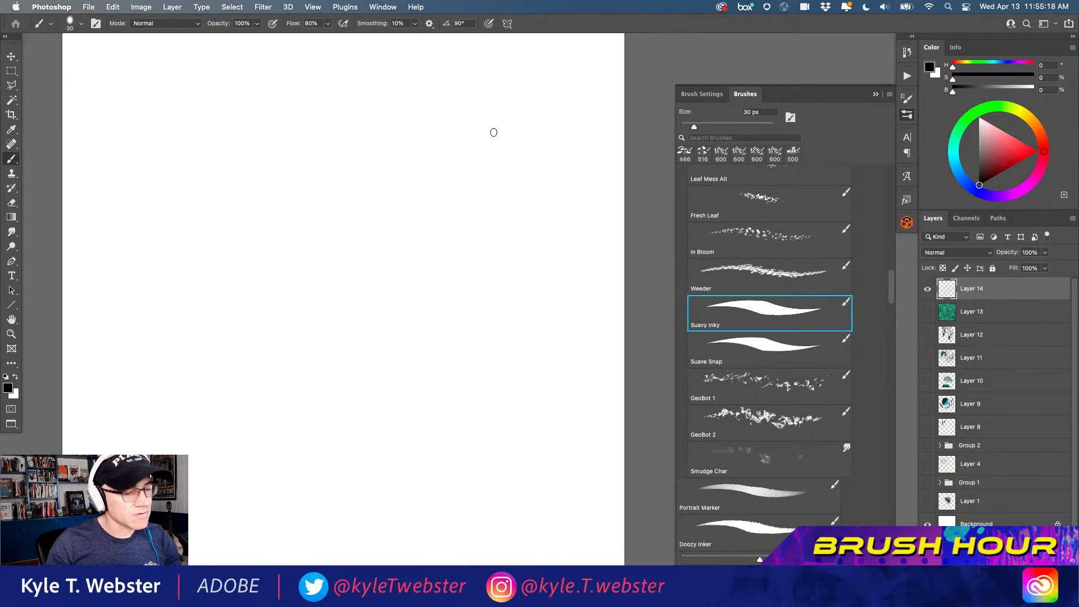
mouse_move(437, 211)
mouse_down()
mouse_move(354, 343)
mouse_move(487, 403)
mouse_move(482, 222)
mouse_move(268, 185)
mouse_move(352, 283)
mouse_move(354, 374)
mouse_up()
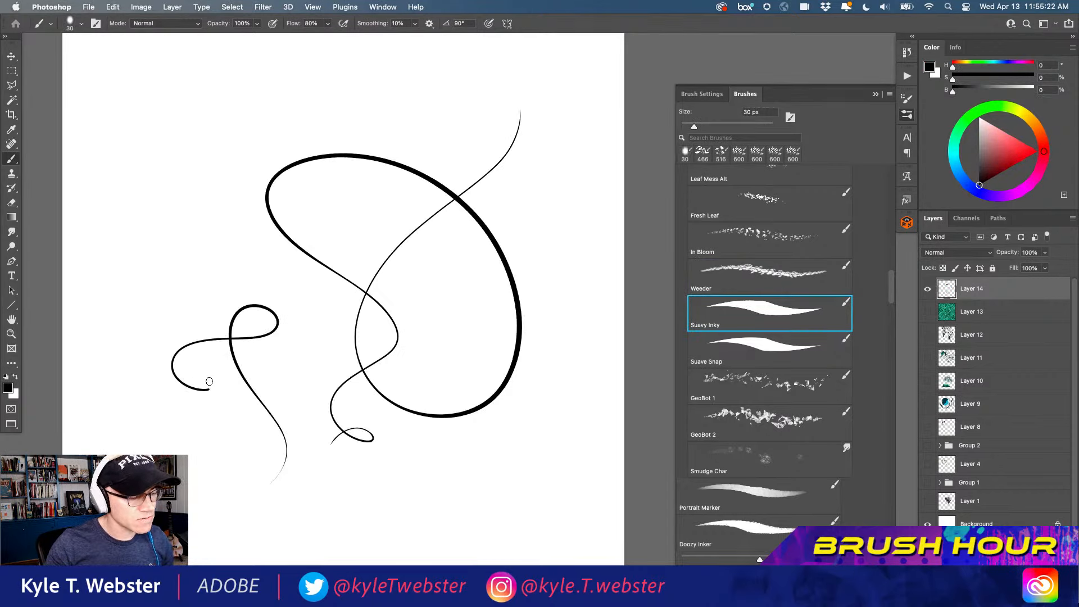
Draw more black curves, loops and quick hatch lines over the canvas with the Suave Snap brush at 25 px
click(739, 346)
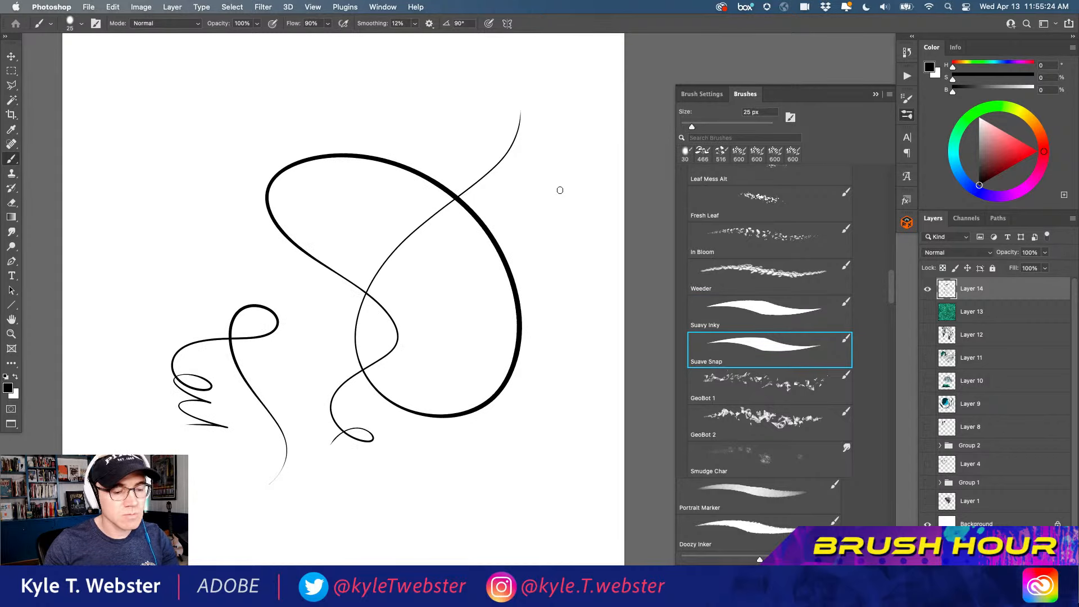
drag(504, 406, 366, 201)
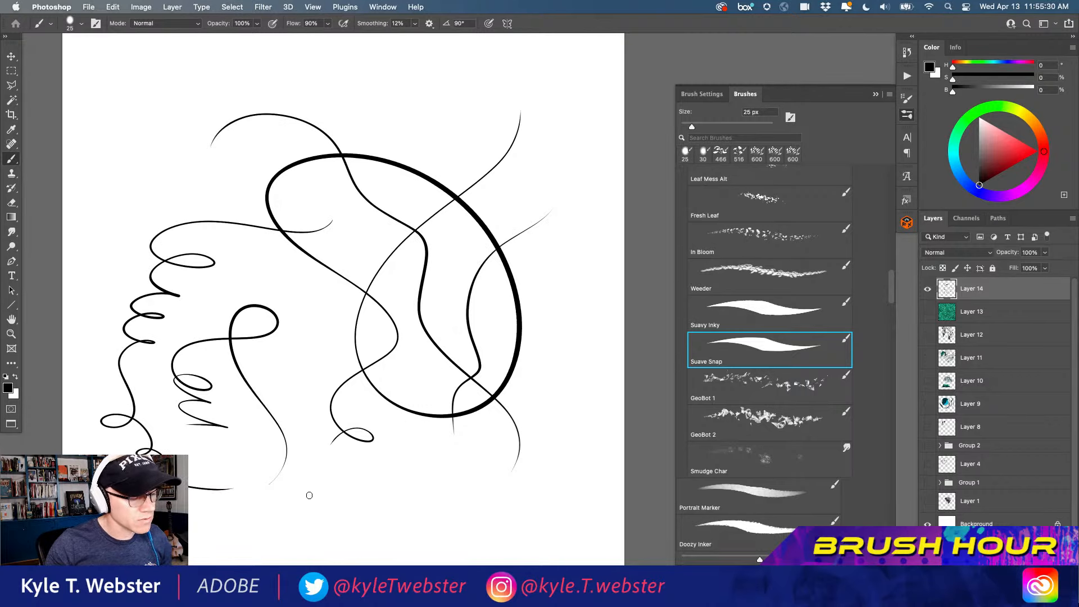
drag(308, 518, 283, 381)
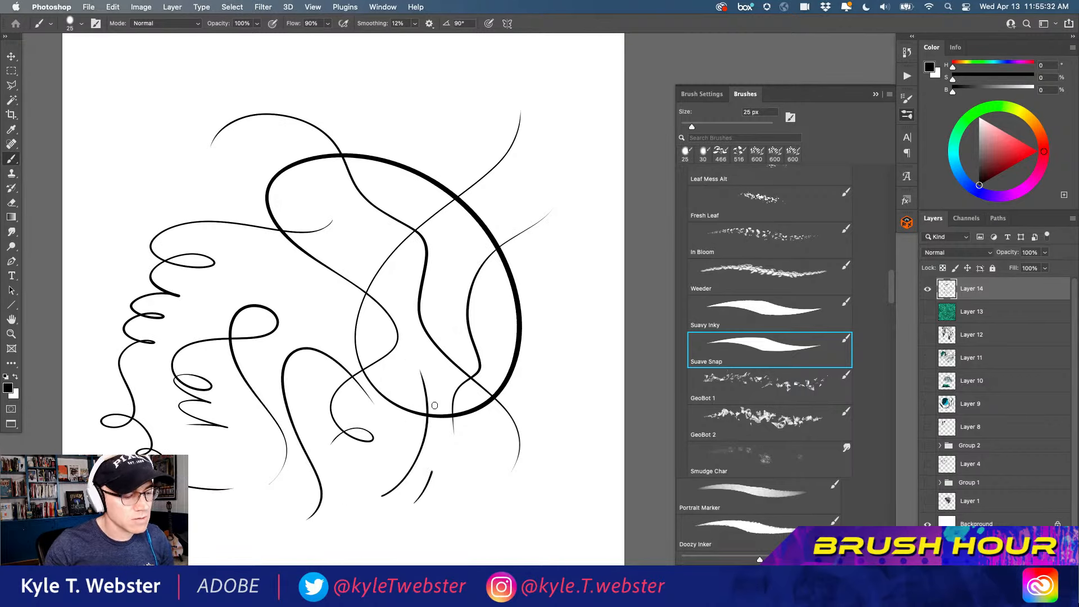
drag(442, 516, 566, 260)
mouse_move(549, 347)
mouse_down()
mouse_move(507, 140)
mouse_move(517, 176)
mouse_move(431, 94)
mouse_move(398, 90)
mouse_up()
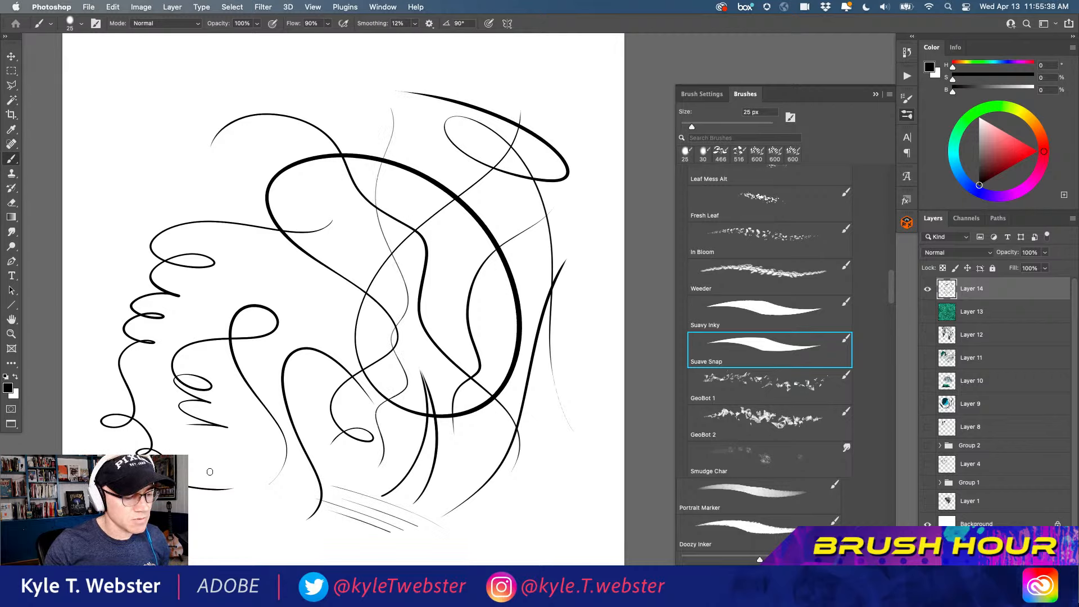
Clear the ink lines and paint a mass of textured black geometric shards with the GeoBot 1 brush at 400 px
key(super+a)
key(Delete)
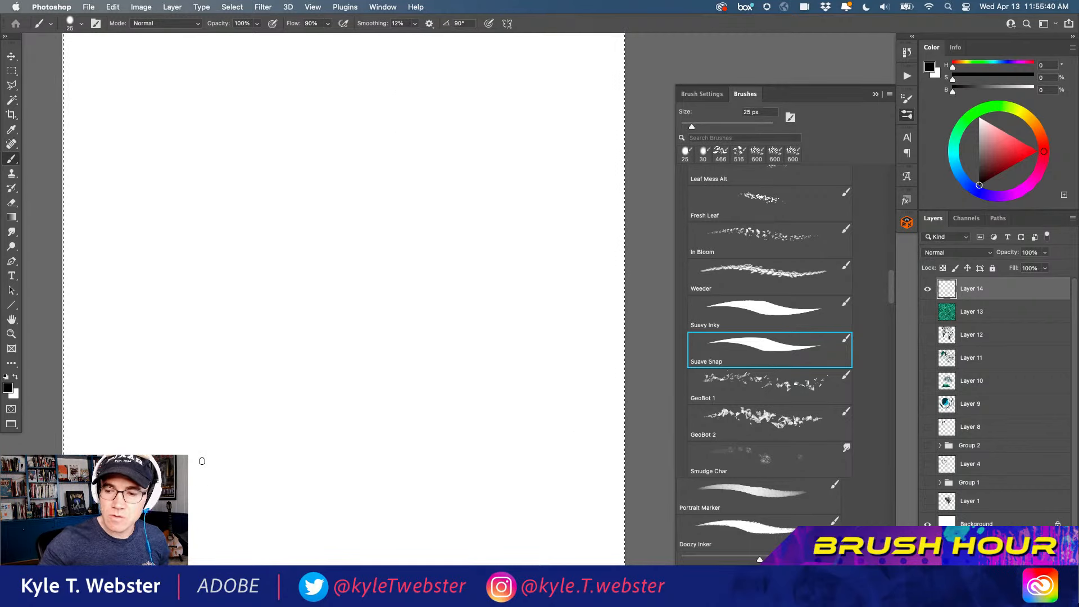
key(period)
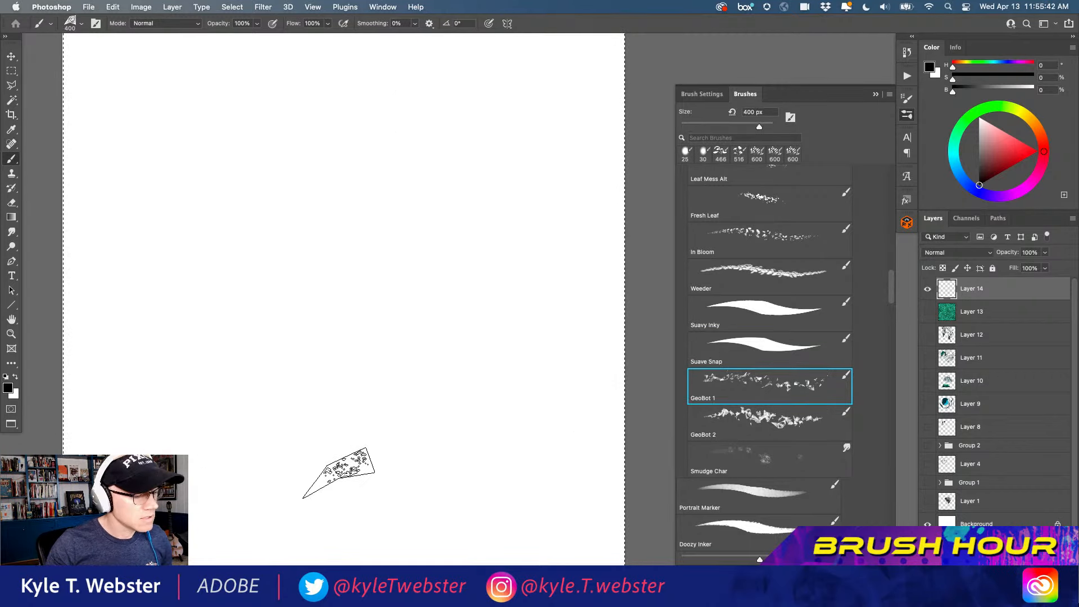
mouse_move(338, 472)
mouse_down()
mouse_move(441, 334)
mouse_move(320, 149)
mouse_move(261, 133)
mouse_move(408, 363)
mouse_move(420, 300)
mouse_move(450, 274)
mouse_move(358, 145)
mouse_move(422, 118)
mouse_move(403, 98)
mouse_move(439, 236)
mouse_move(300, 142)
mouse_move(374, 392)
mouse_move(235, 147)
mouse_move(296, 424)
mouse_move(226, 260)
mouse_move(219, 185)
mouse_up()
Replace the shards with a dense black mass painted with the GeoBot 2 brush at 400 px
click(730, 423)
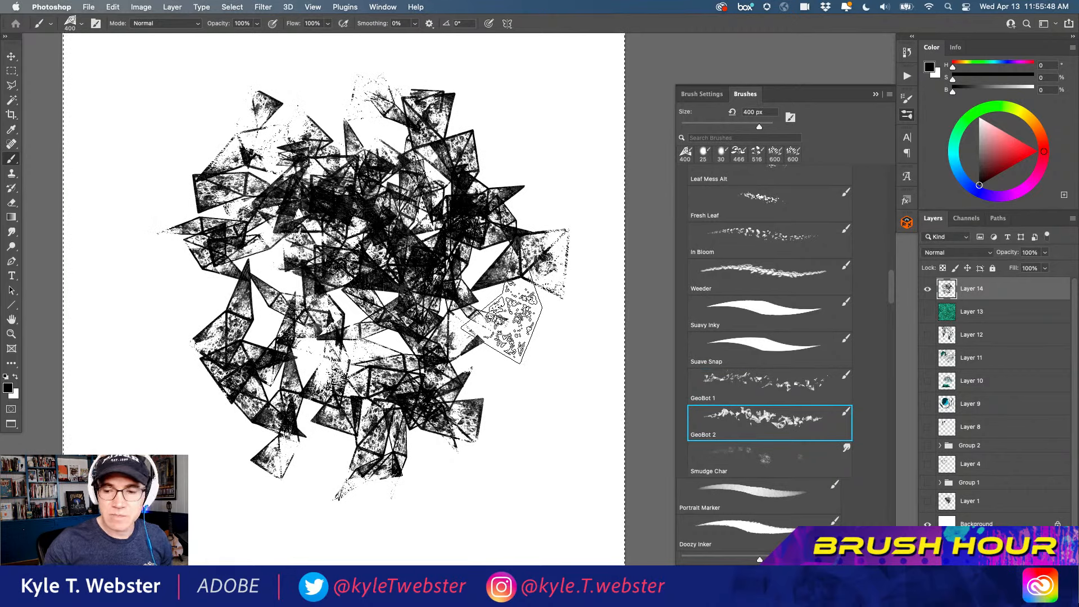
key(super+a)
key(Delete)
mouse_move(405, 219)
mouse_down()
mouse_move(272, 193)
mouse_move(301, 289)
mouse_move(433, 388)
mouse_move(405, 225)
mouse_move(222, 125)
mouse_move(253, 180)
mouse_move(219, 125)
mouse_move(152, 315)
mouse_move(427, 152)
mouse_move(450, 121)
mouse_move(225, 137)
mouse_up()
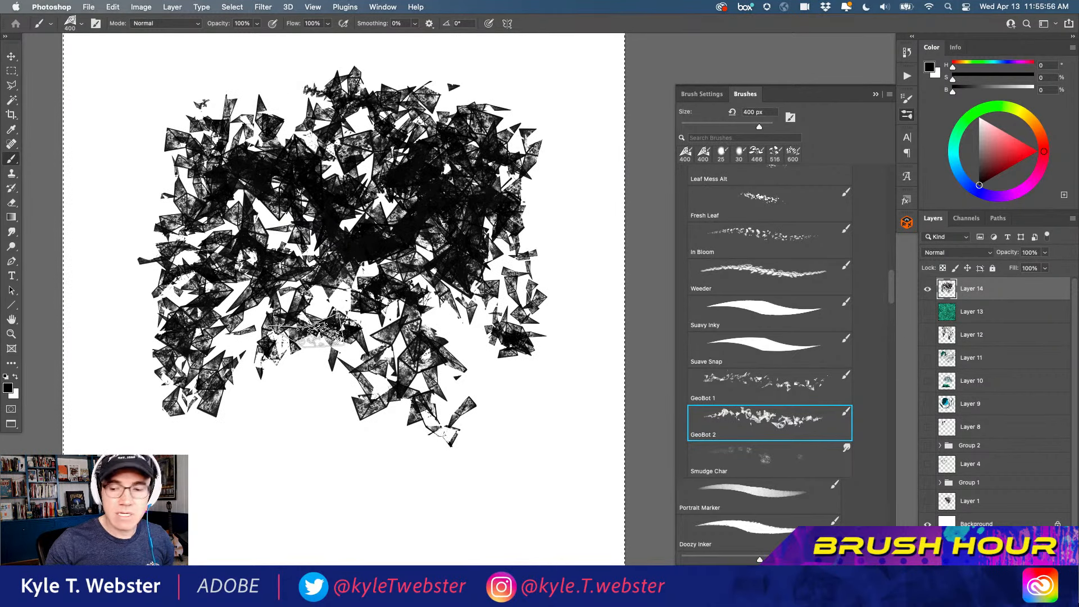
Clear the layer, remove the selection and paint purple shards (H 254, S 48, B 83) with the GeoBot 1 brush at 400 px
key(super+a)
key(Delete)
key(super+d)
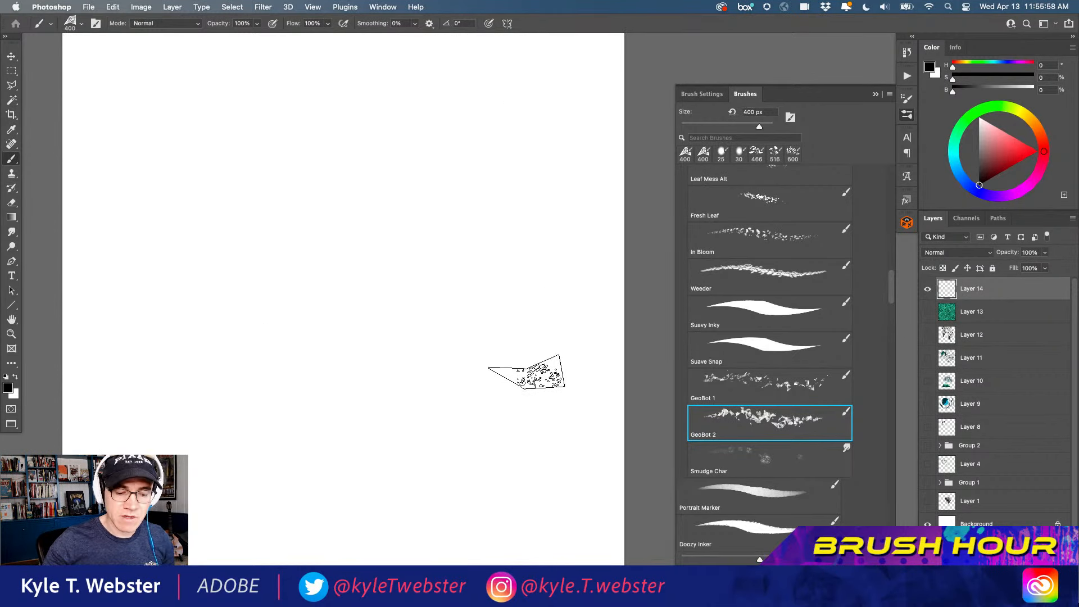
click(718, 390)
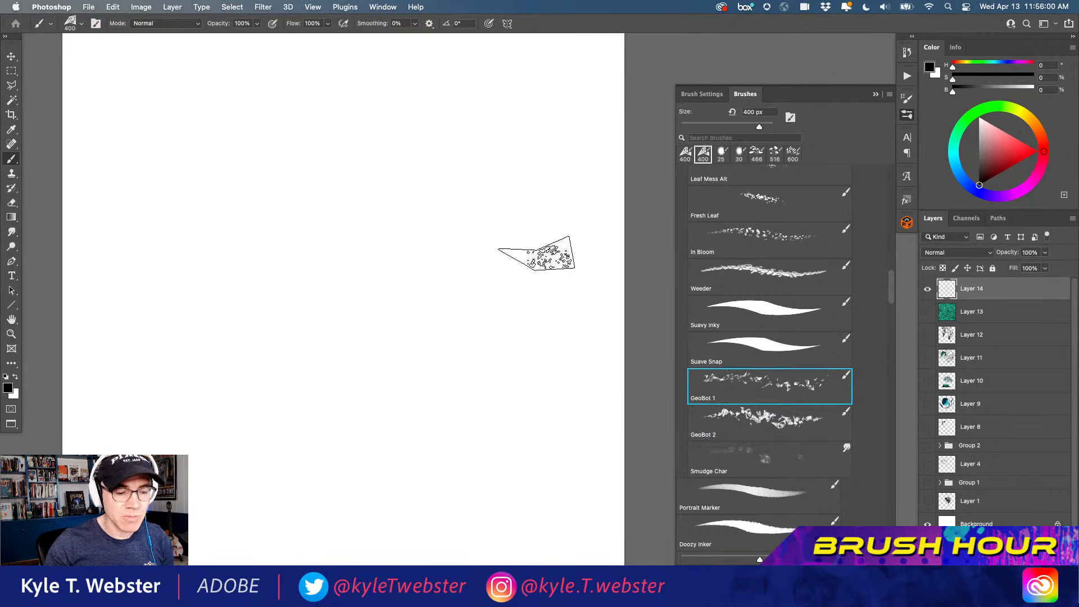
drag(1015, 192, 987, 194)
click(1003, 142)
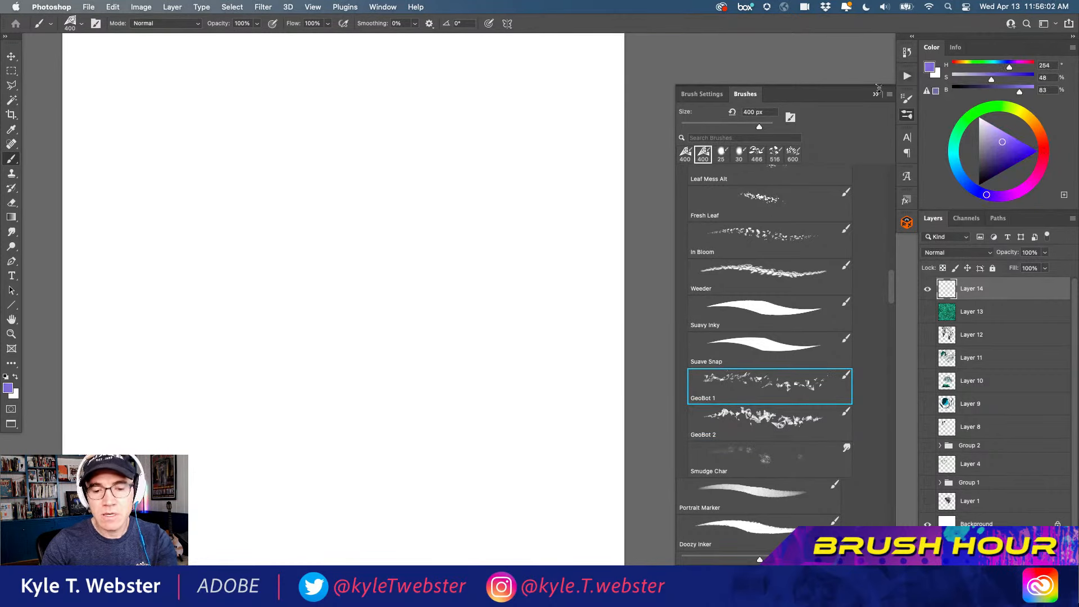
mouse_move(466, 145)
mouse_down()
mouse_move(481, 373)
mouse_move(407, 357)
mouse_move(264, 222)
mouse_move(433, 157)
mouse_move(193, 92)
mouse_up()
Enable Color Dynamics with 10% hue and 10% brightness jitter for GeoBot 1 and paint color-varied shards over the purple ones
key(F5)
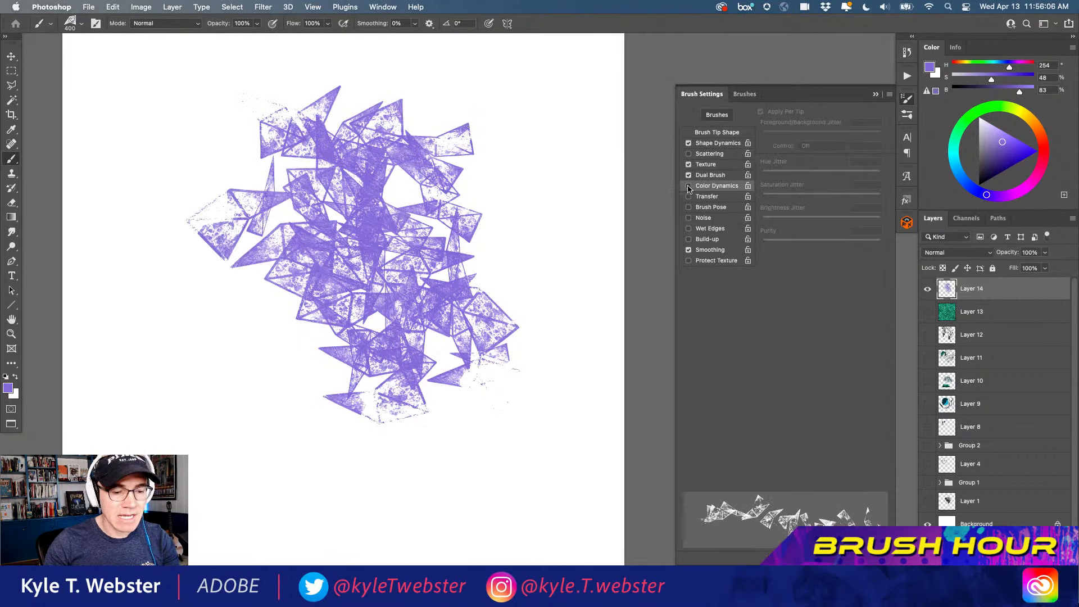
click(689, 186)
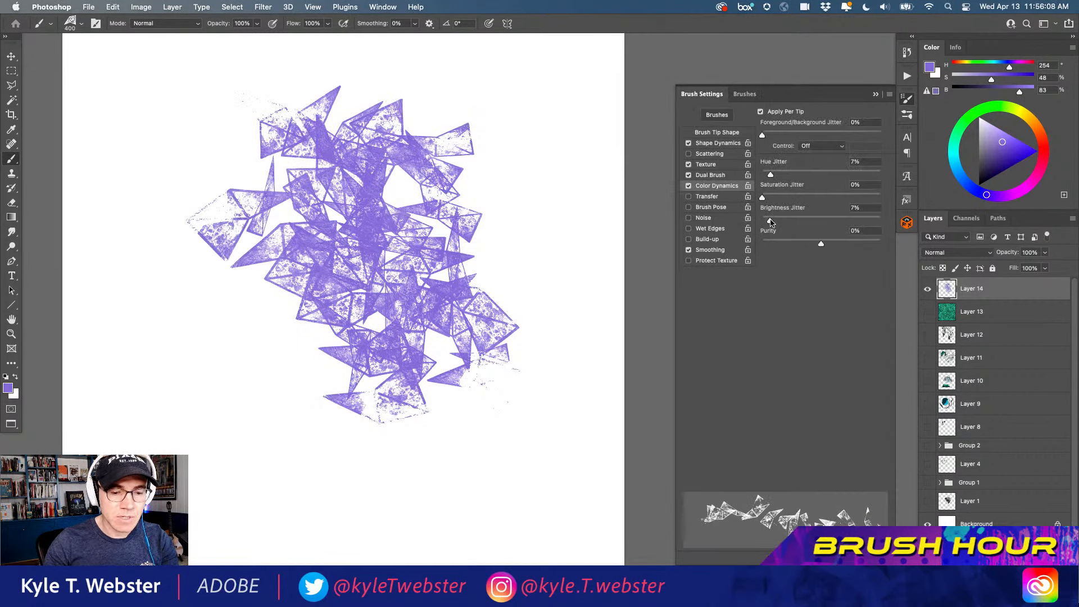
mouse_move(427, 293)
mouse_down()
mouse_move(473, 359)
mouse_move(378, 156)
mouse_move(405, 369)
mouse_move(275, 159)
mouse_move(259, 236)
mouse_move(295, 422)
mouse_move(210, 207)
mouse_move(302, 133)
mouse_move(127, 128)
mouse_move(221, 145)
mouse_move(475, 155)
mouse_move(308, 81)
mouse_move(430, 102)
mouse_move(512, 309)
mouse_move(456, 165)
mouse_move(532, 268)
mouse_move(539, 142)
mouse_move(511, 346)
mouse_move(352, 426)
mouse_move(427, 305)
mouse_move(325, 151)
mouse_move(259, 231)
mouse_move(349, 273)
mouse_move(248, 179)
mouse_move(208, 292)
mouse_move(270, 433)
mouse_up()
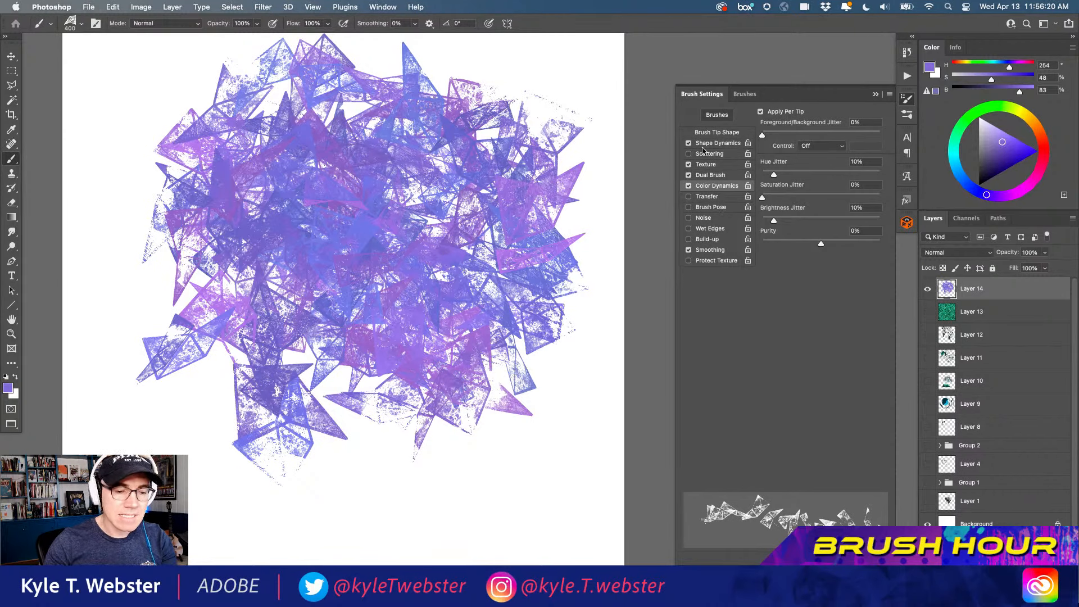
Switch to the Coal Buildup brush at 400 px and collapse the brush list
click(744, 95)
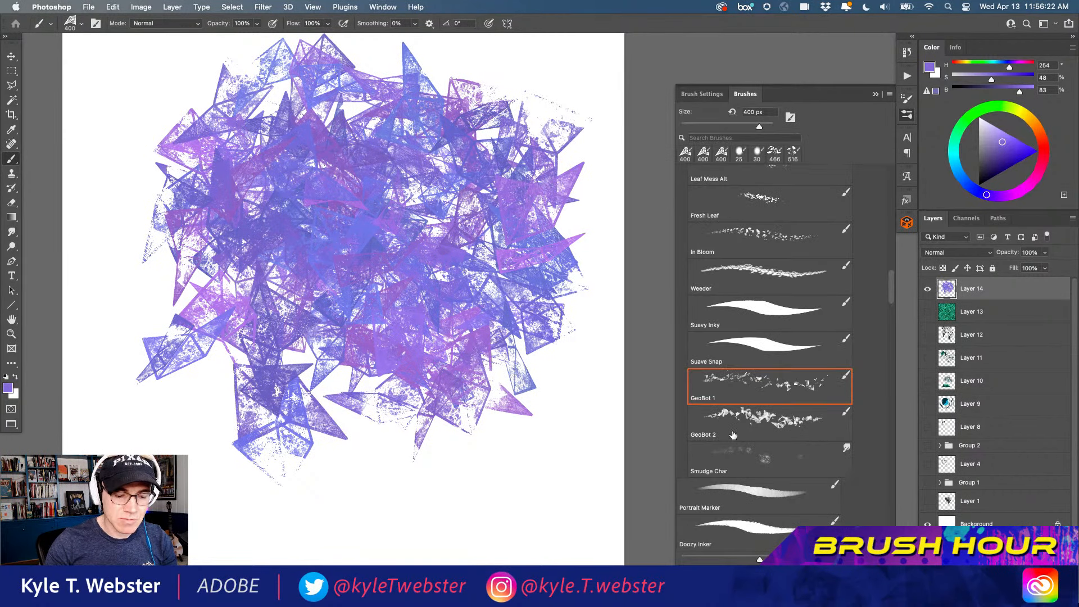
click(729, 450)
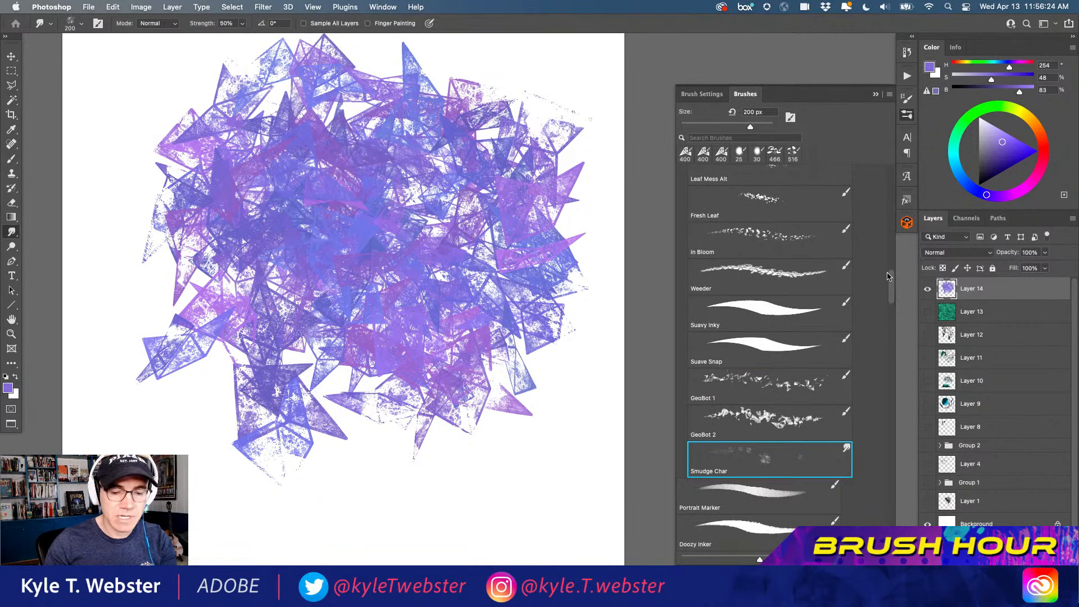
scroll(765, 266, up, 15)
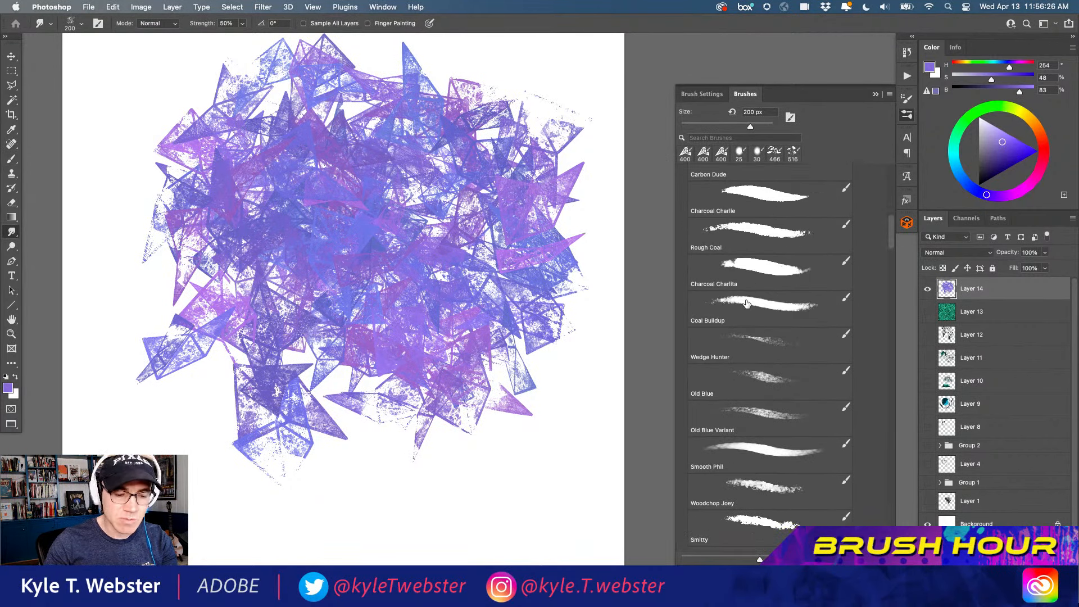
click(747, 304)
click(876, 95)
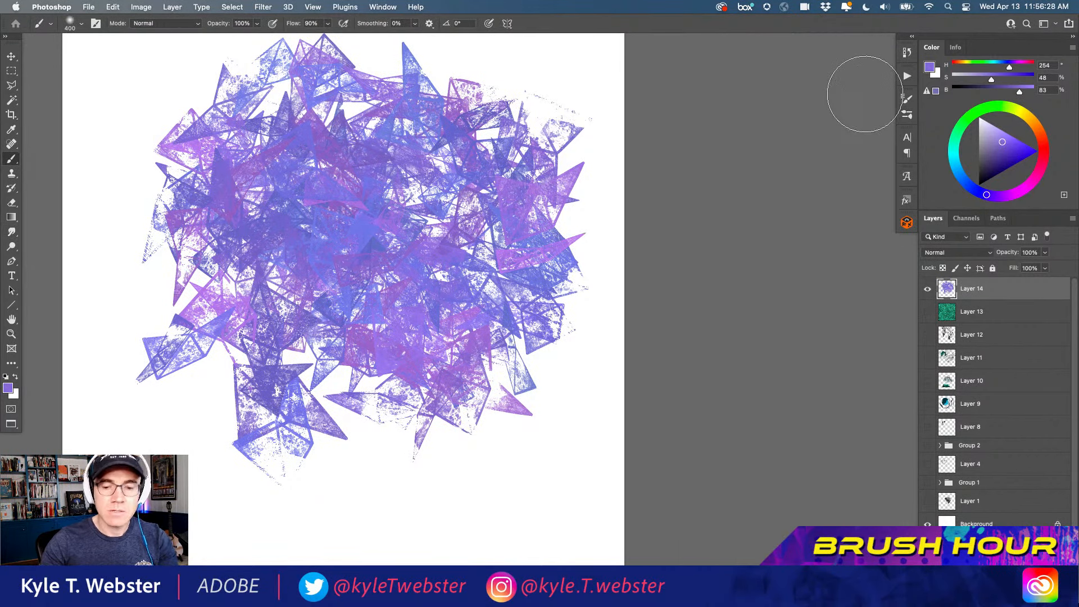
Clear the shards, reset the colors to default and paint a solid black charcoal patch in the center with Coal Buildup
key(super+a)
key(BackSpace)
key(super+b)
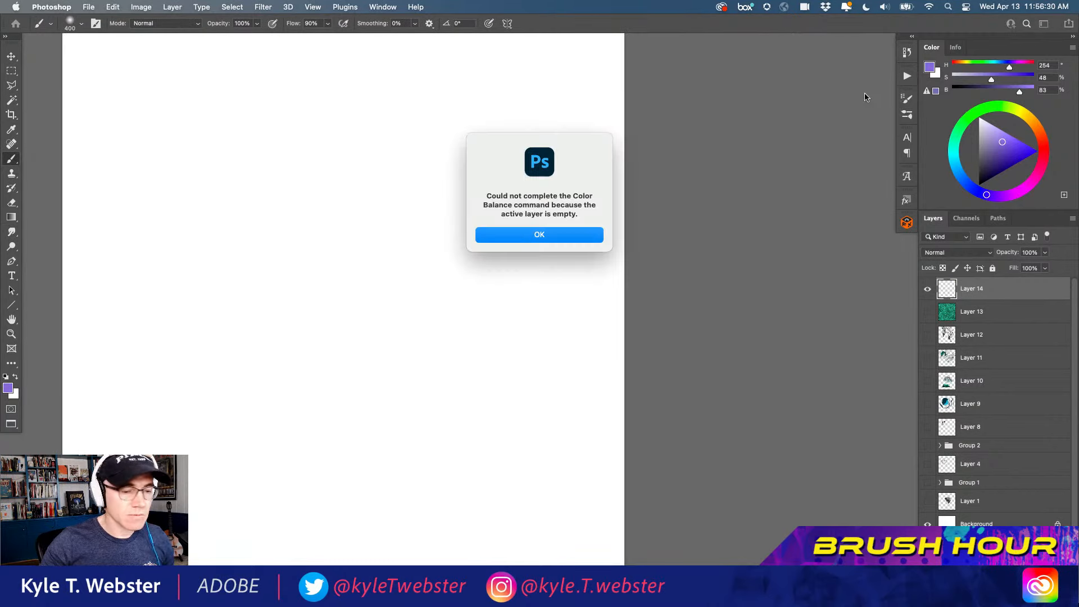
key(Return)
key(d)
mouse_move(384, 277)
mouse_down()
mouse_move(344, 320)
mouse_move(315, 228)
mouse_move(362, 197)
mouse_up()
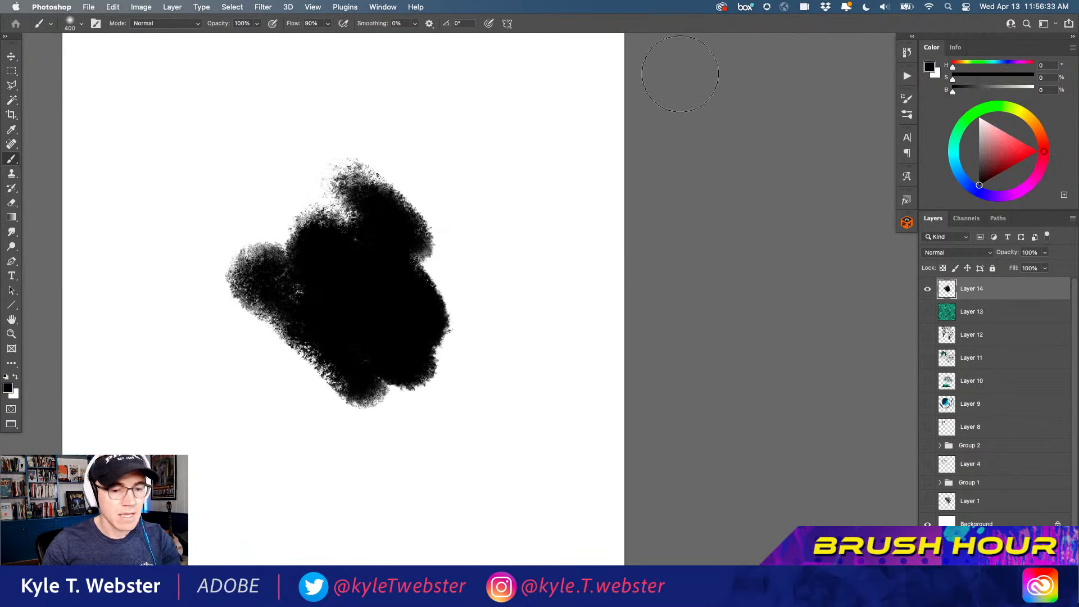
Smudge the upper edge of the black charcoal patch into a soft grey fade with the Smudge Char brush at 200 px
click(906, 116)
scroll(883, 218, down, 15)
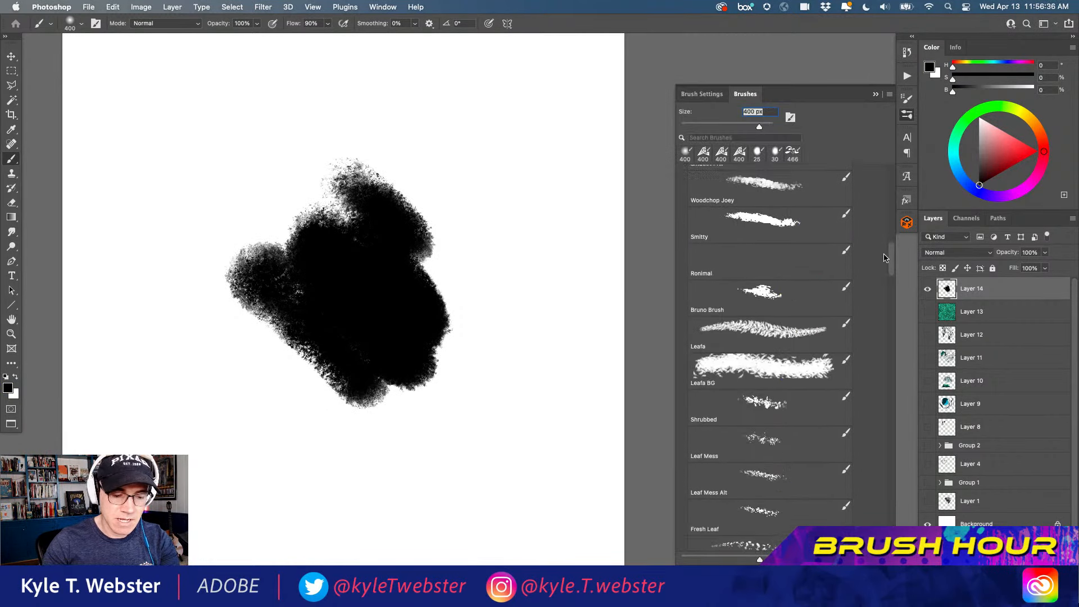
scroll(878, 290, down, 2)
click(757, 396)
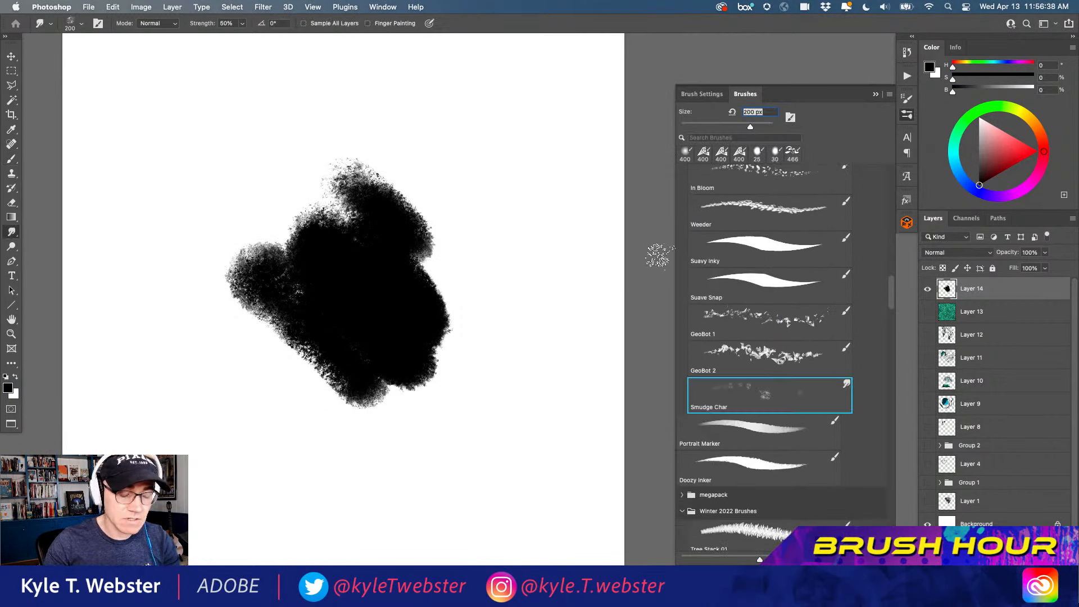
mouse_move(309, 163)
mouse_down()
mouse_move(326, 134)
mouse_move(350, 126)
mouse_move(368, 170)
mouse_up()
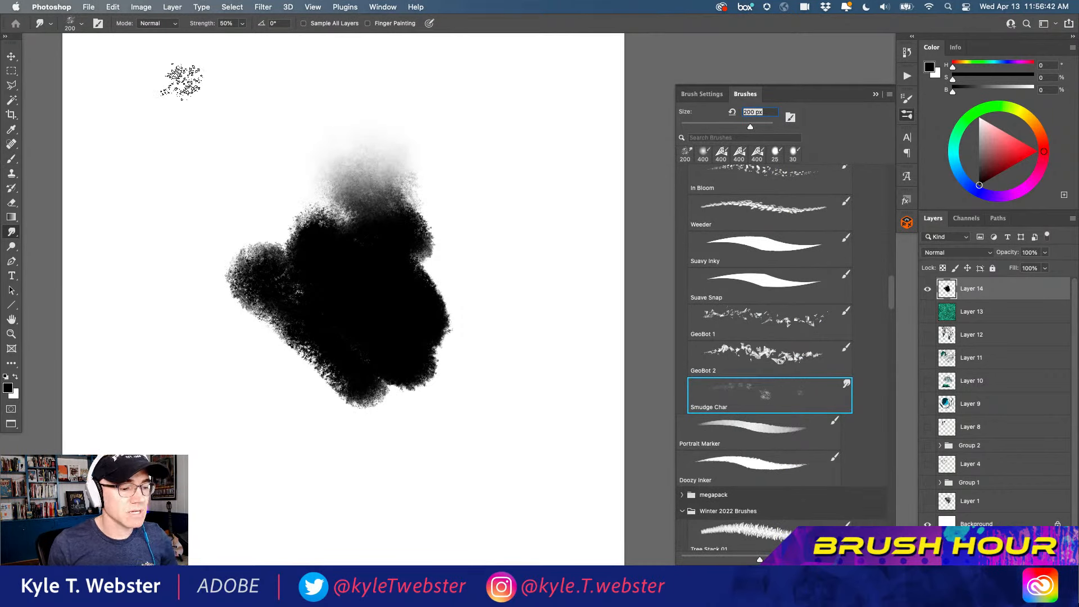